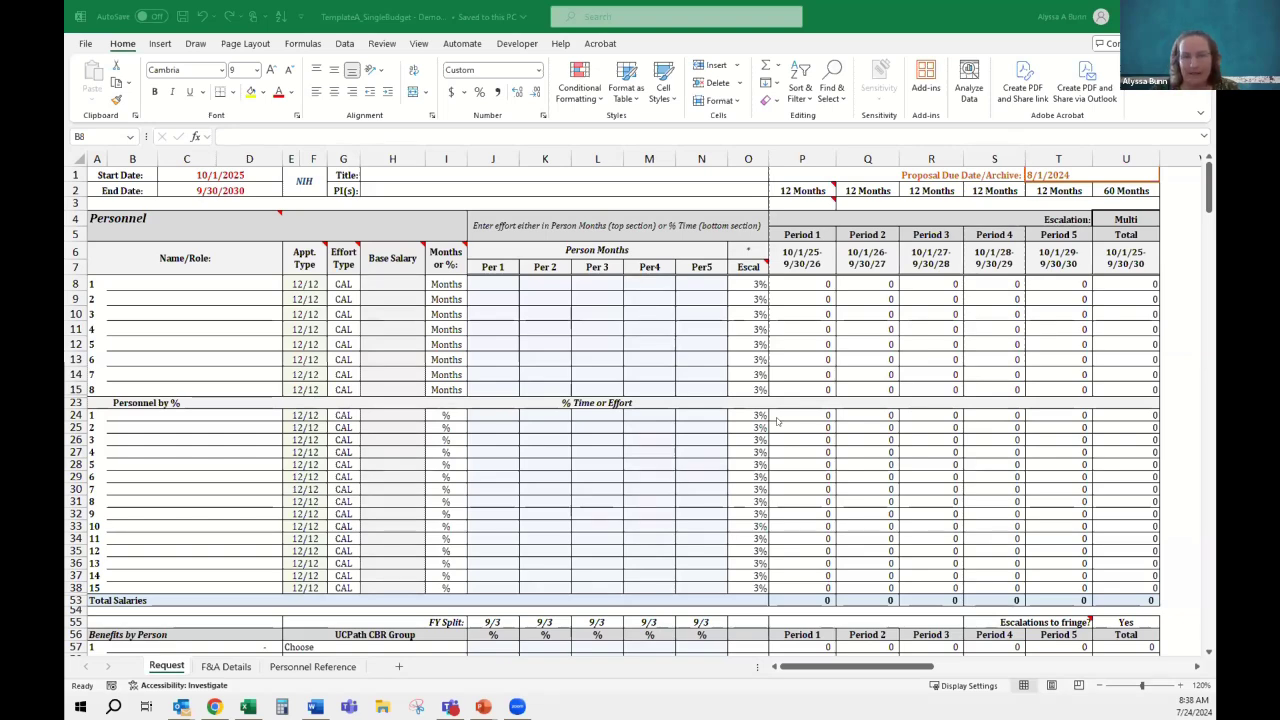
click(519, 336)
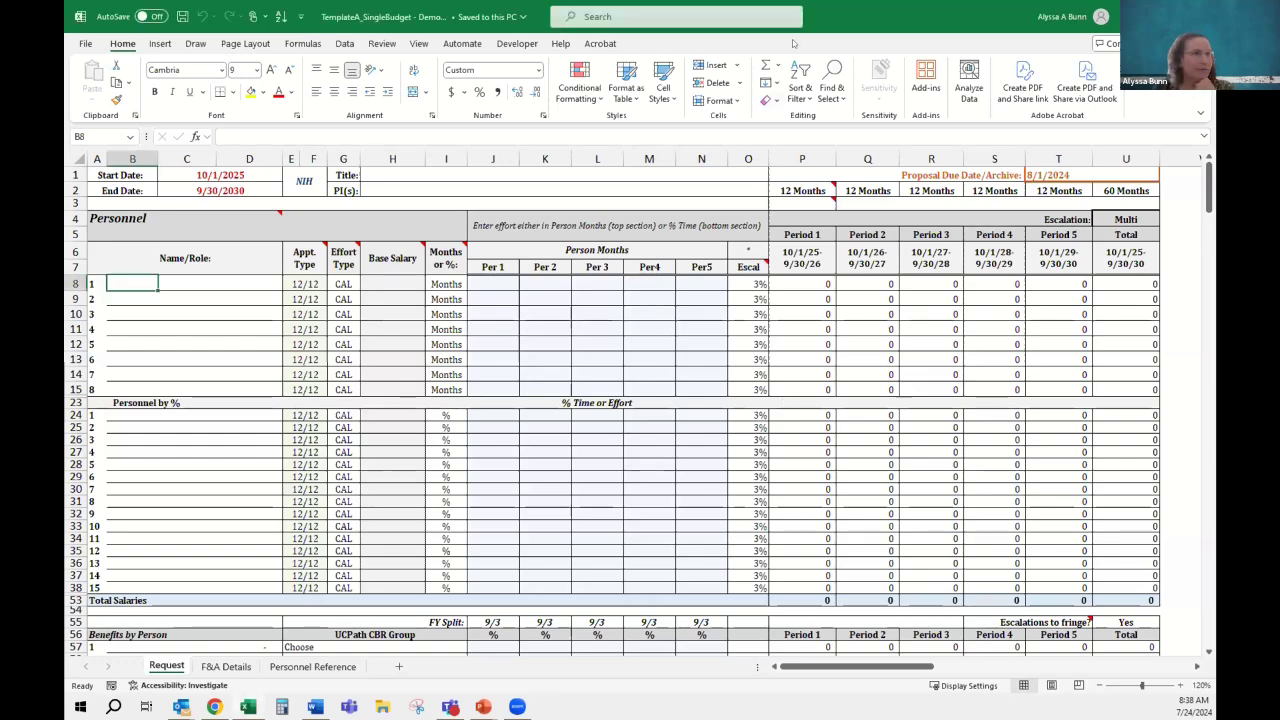
click(646, 324)
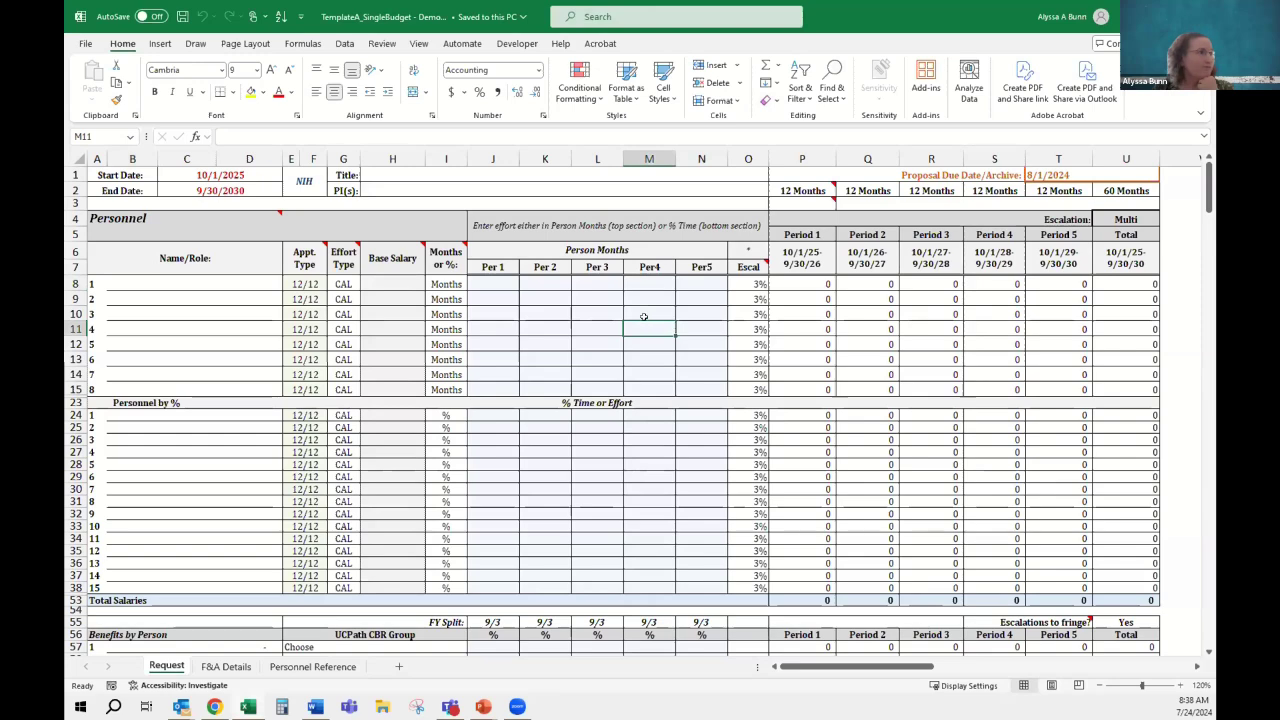
drag(942, 32, 634, 20)
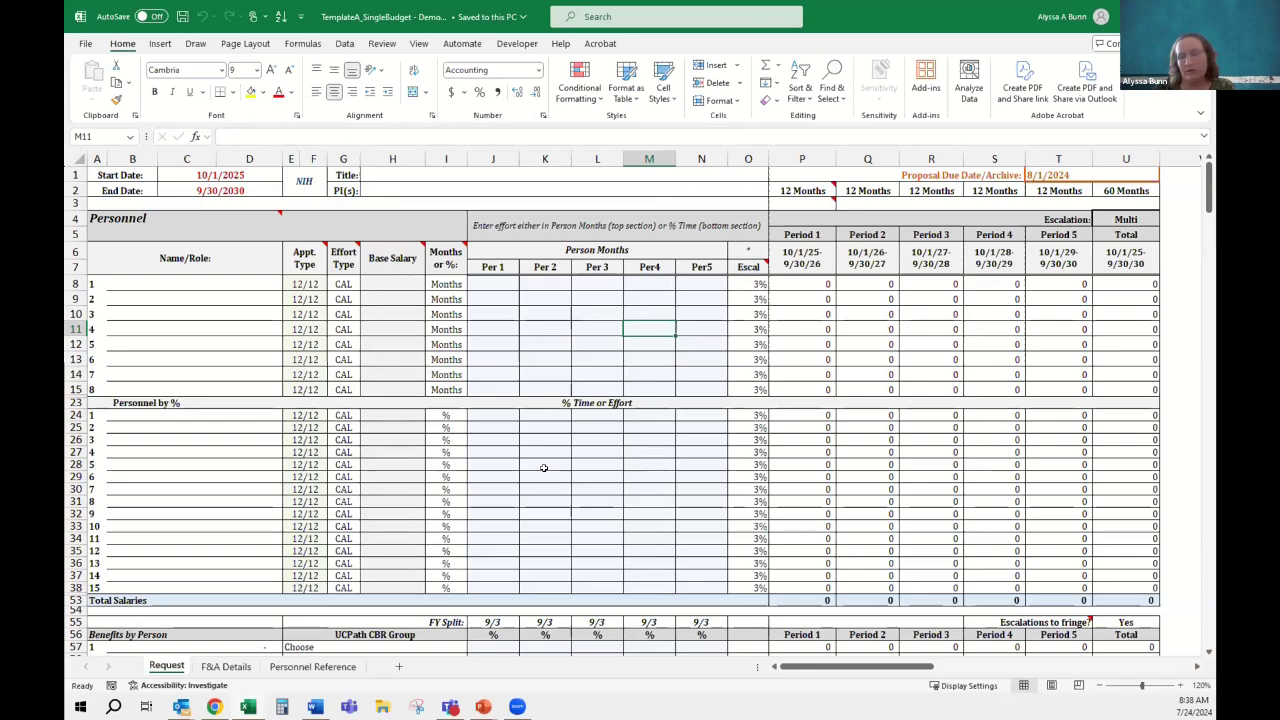
click(497, 368)
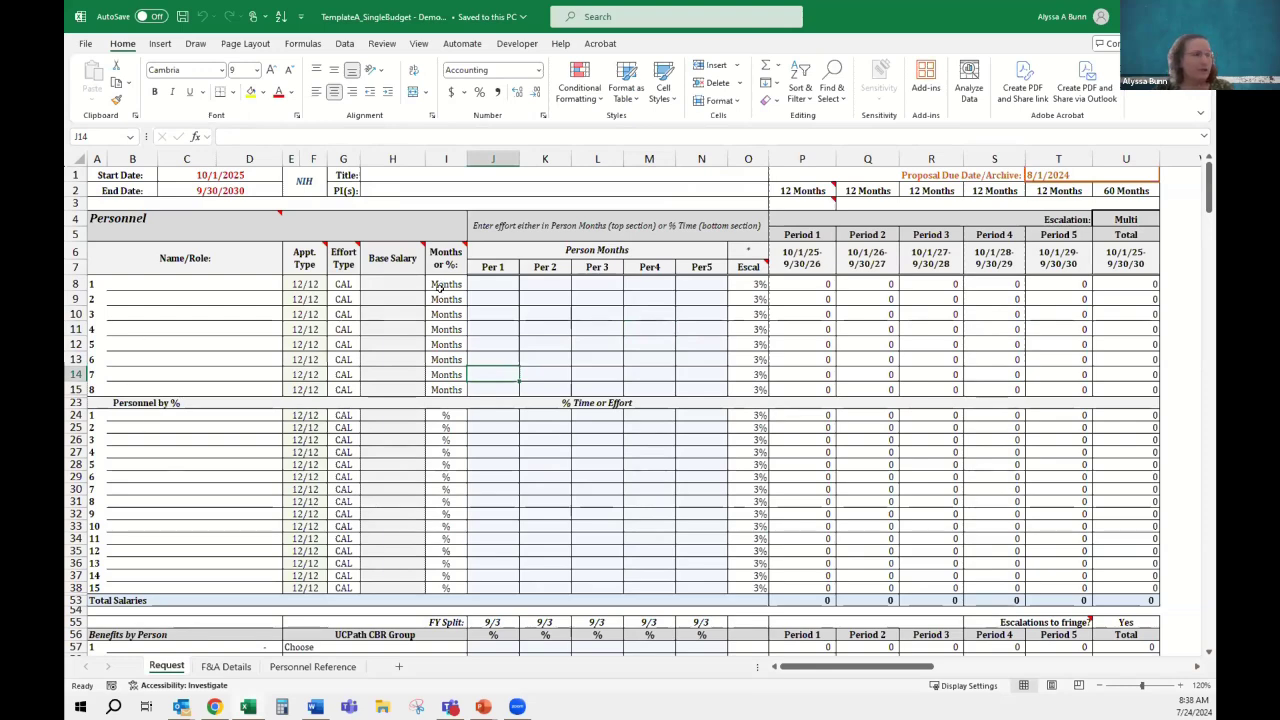
drag(440, 287, 446, 389)
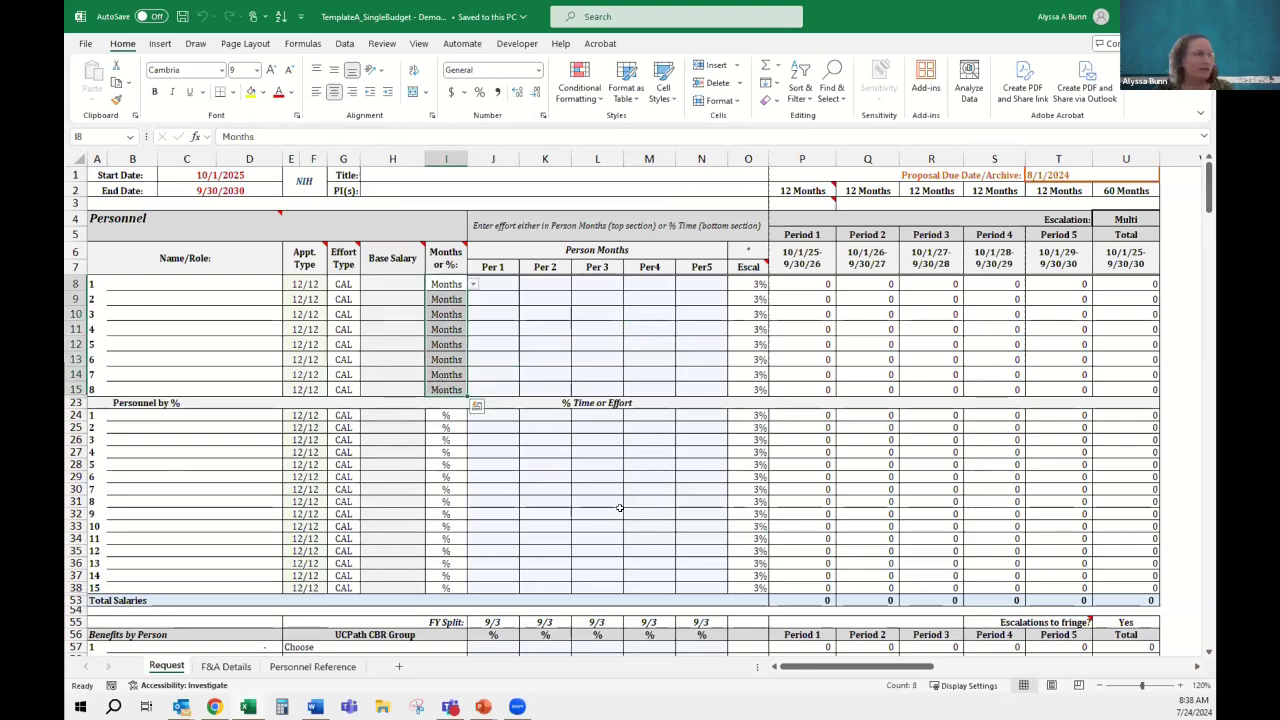
click(545, 464)
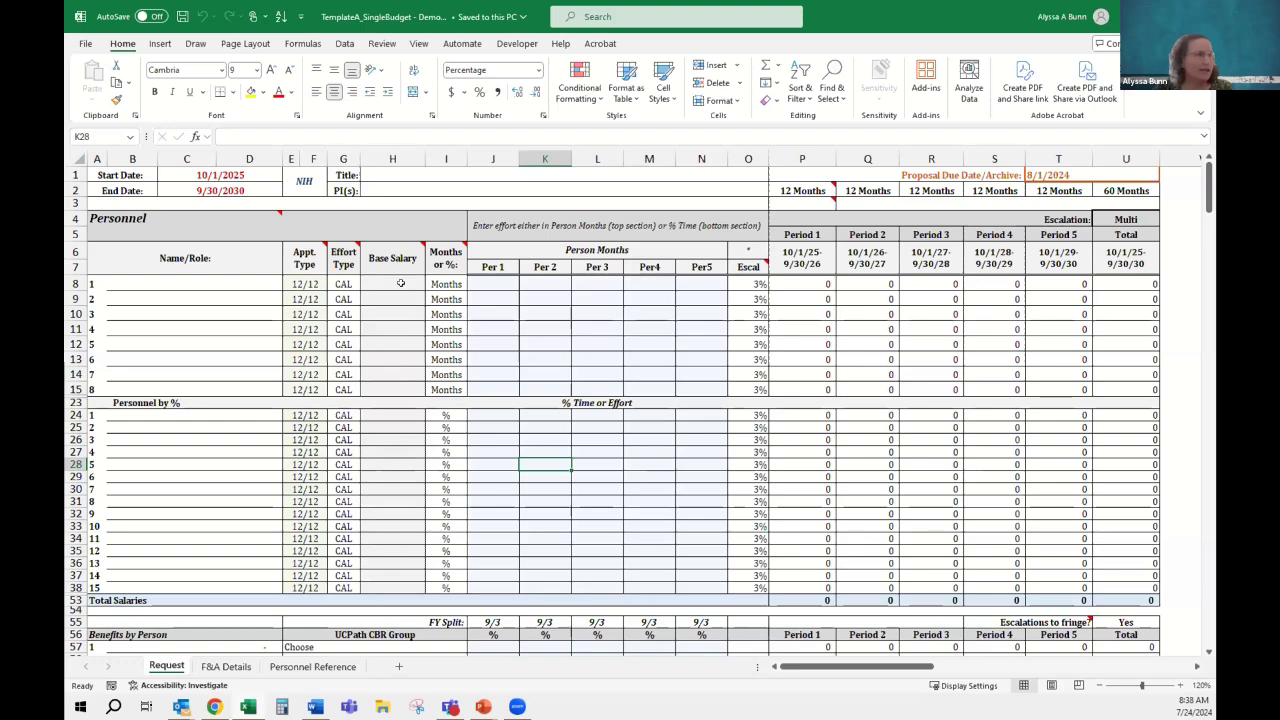
Enter the investigator's name in the first person-months personnel row and set the appointment type to 9/12
click(127, 282)
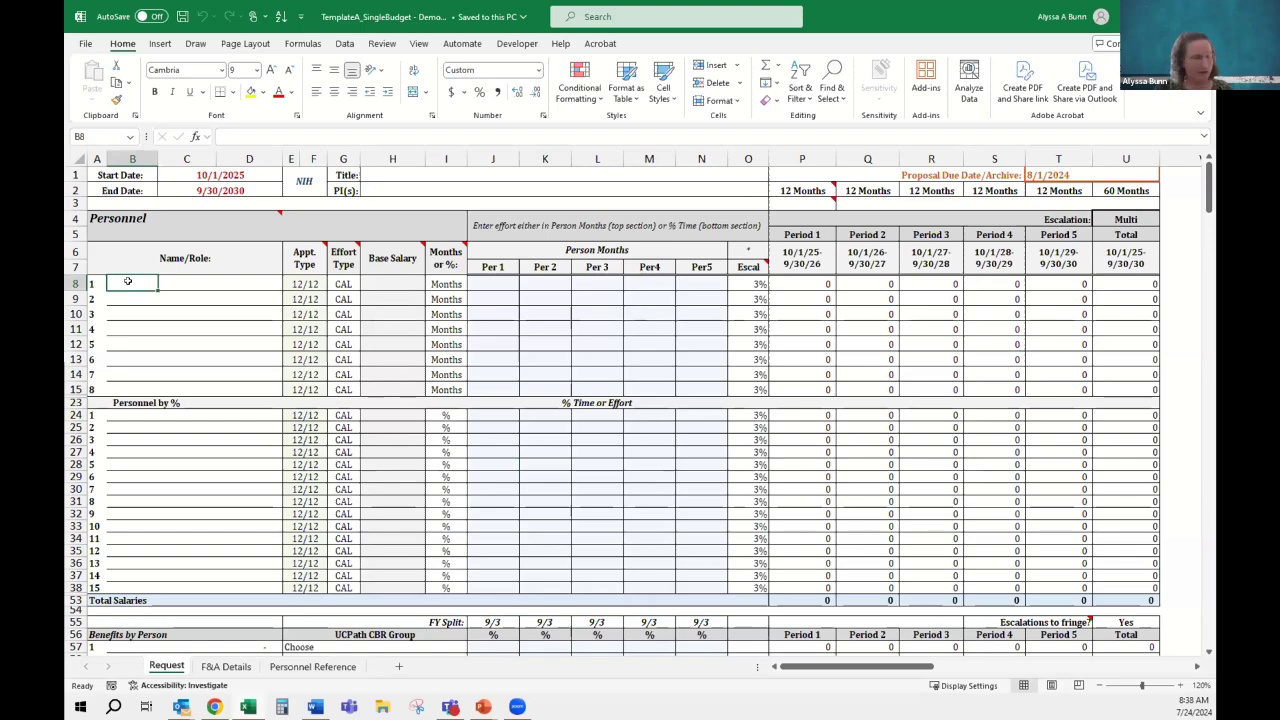
text(Dr. Peach)
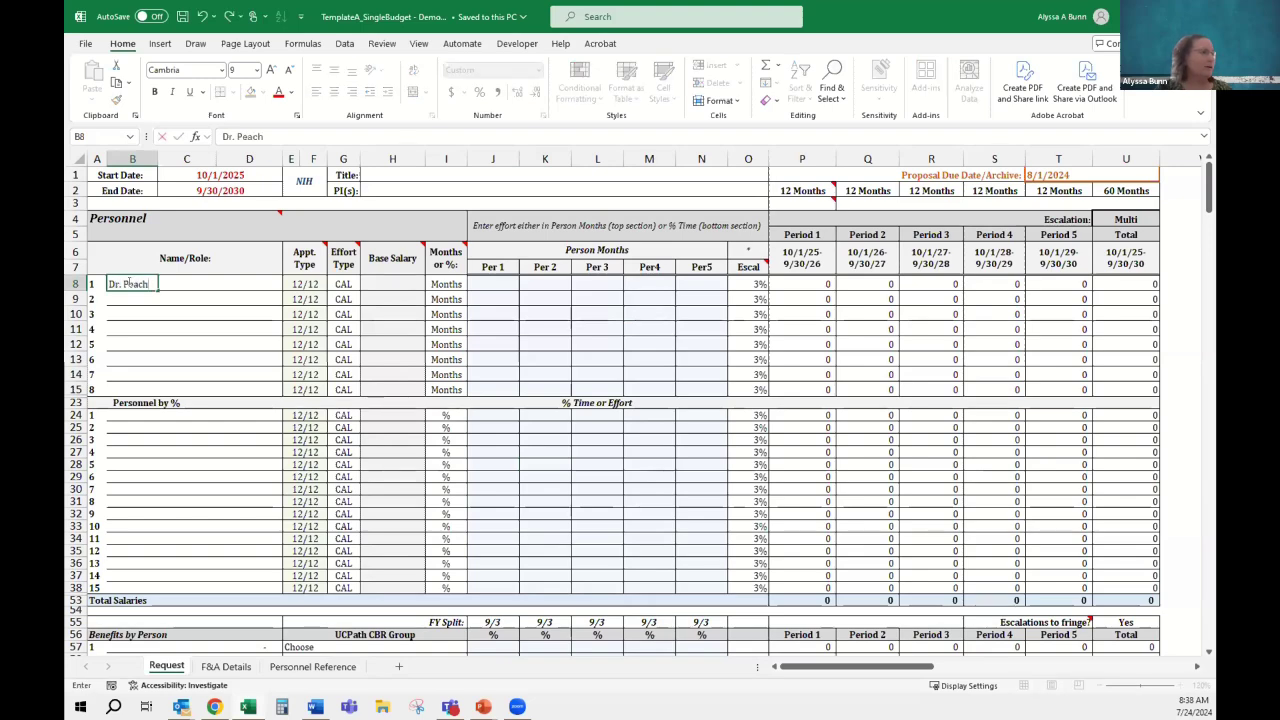
key(Tab)
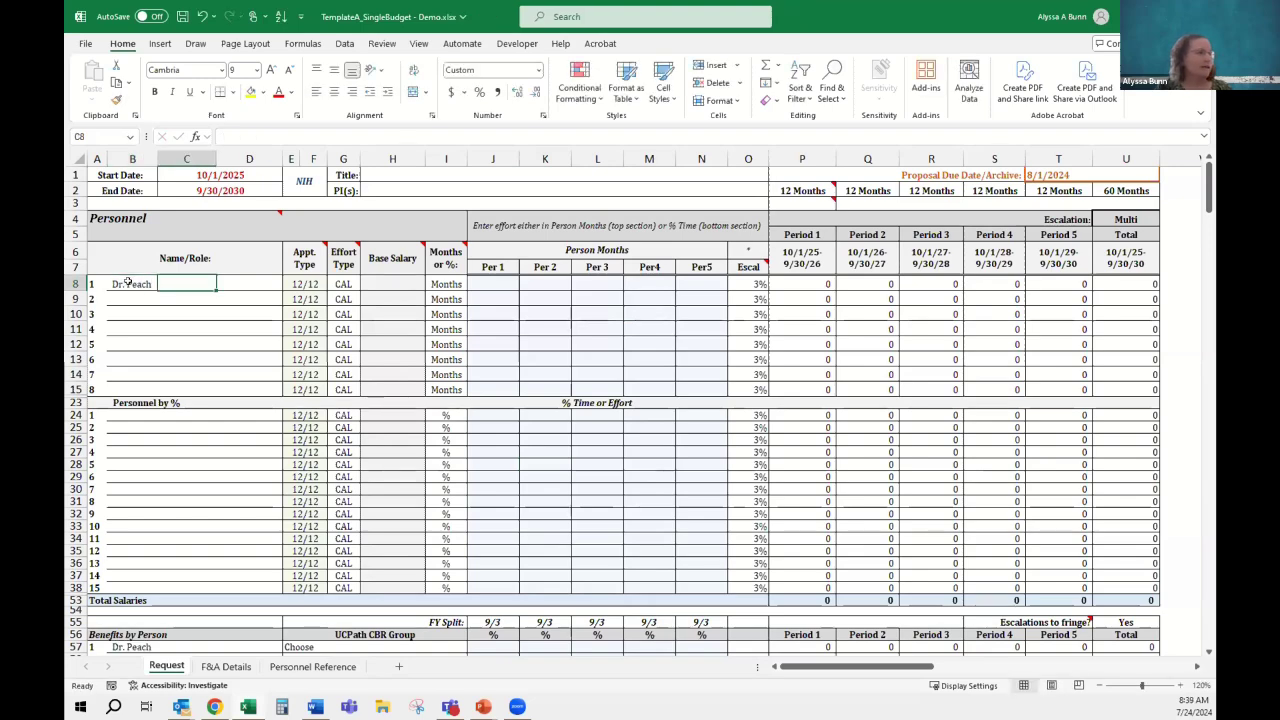
click(316, 284)
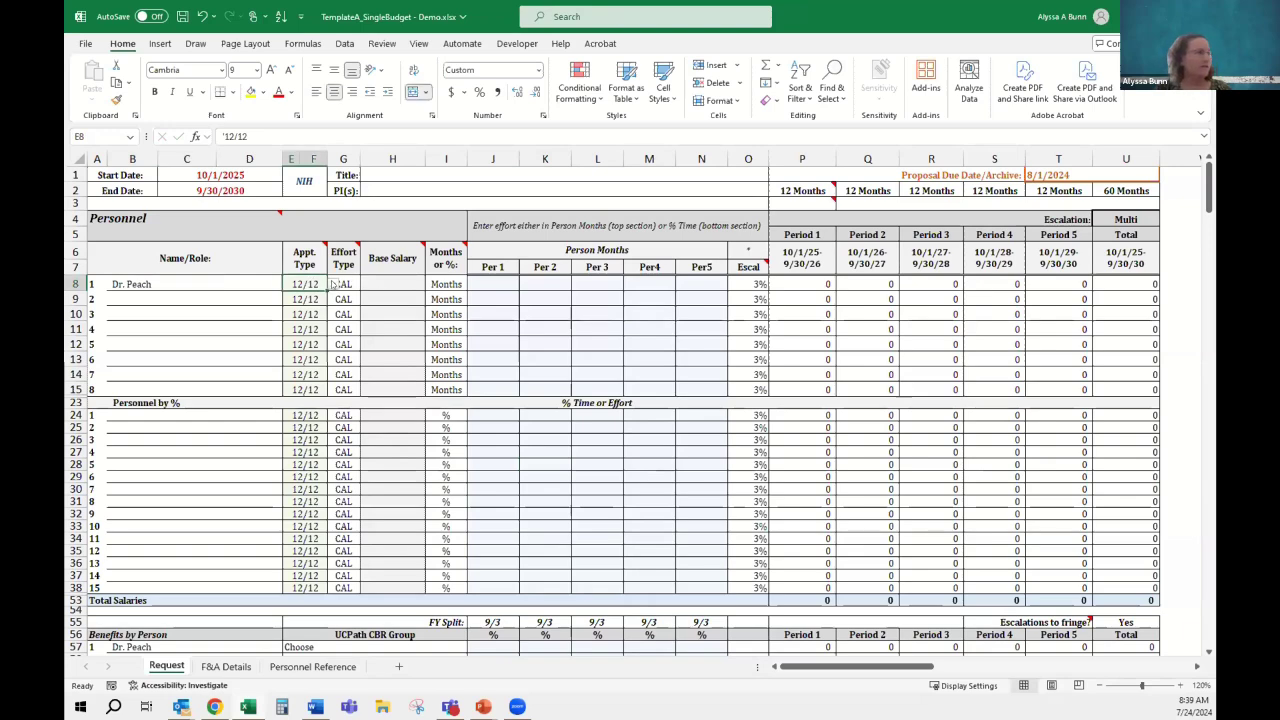
click(332, 284)
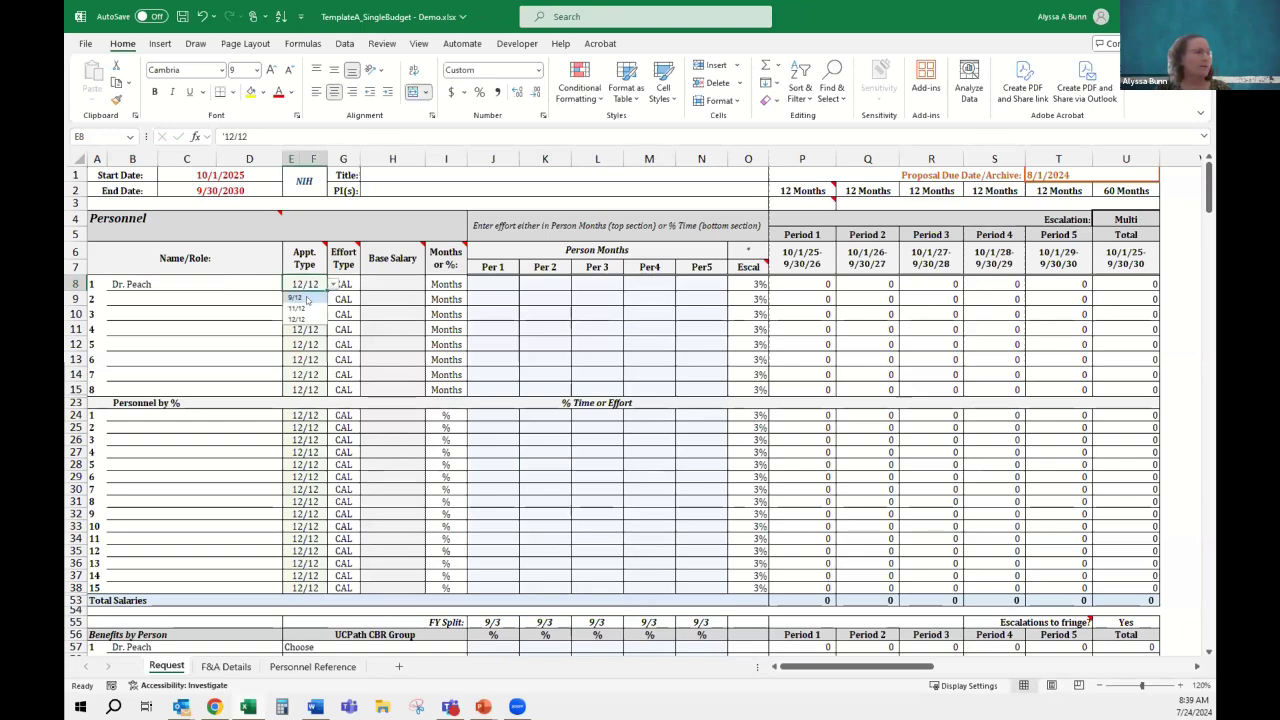
click(304, 299)
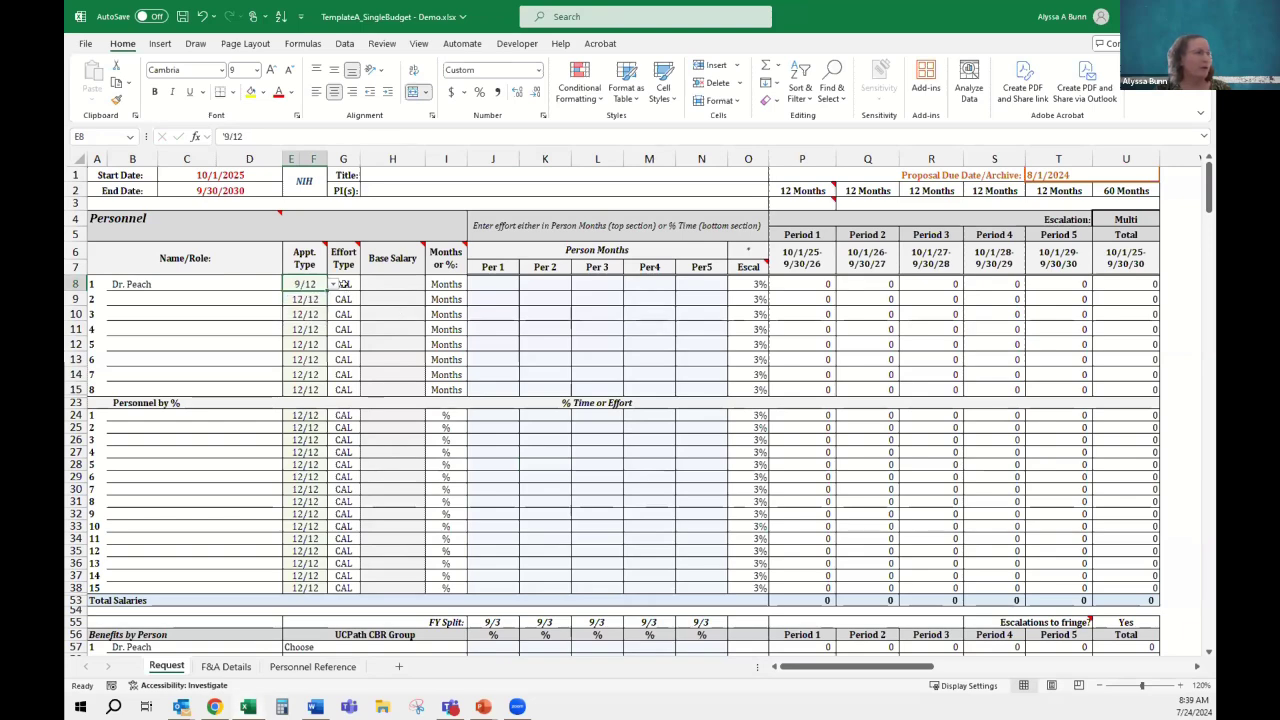
Set the first personnel row's effort type to SMR and its base salary to 100,000
click(343, 284)
click(366, 284)
click(343, 308)
click(388, 284)
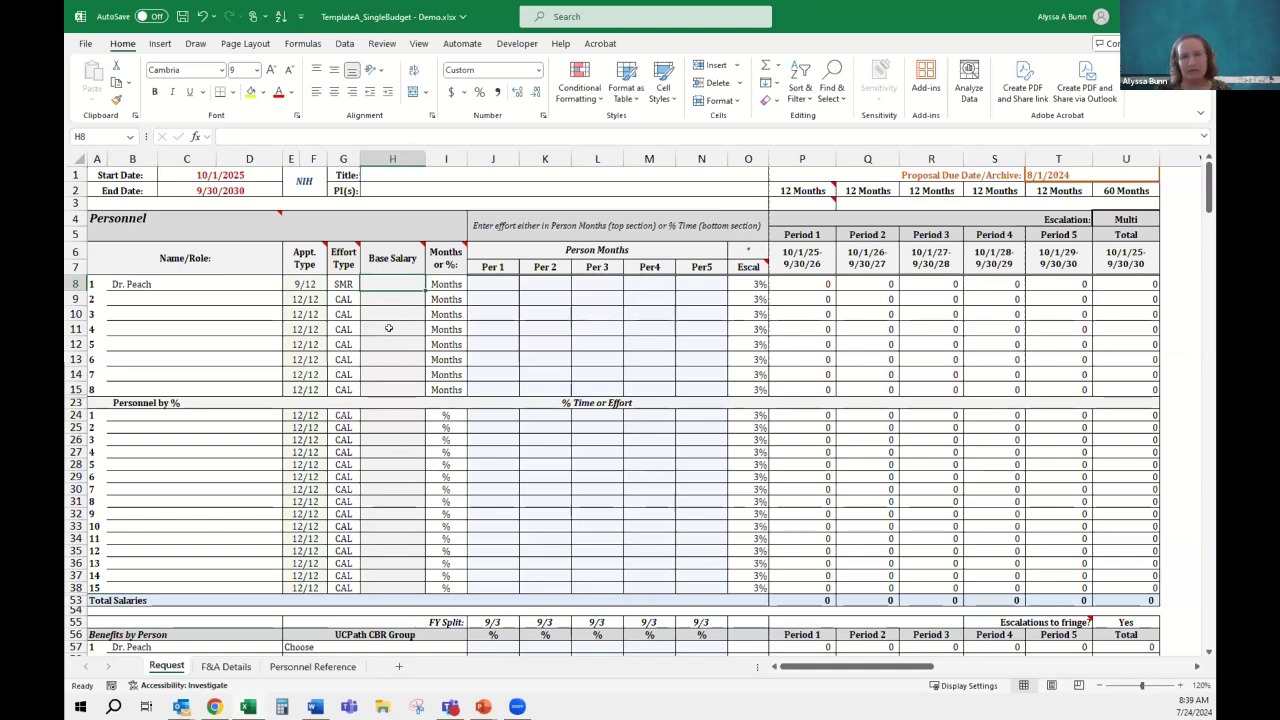
text(100)
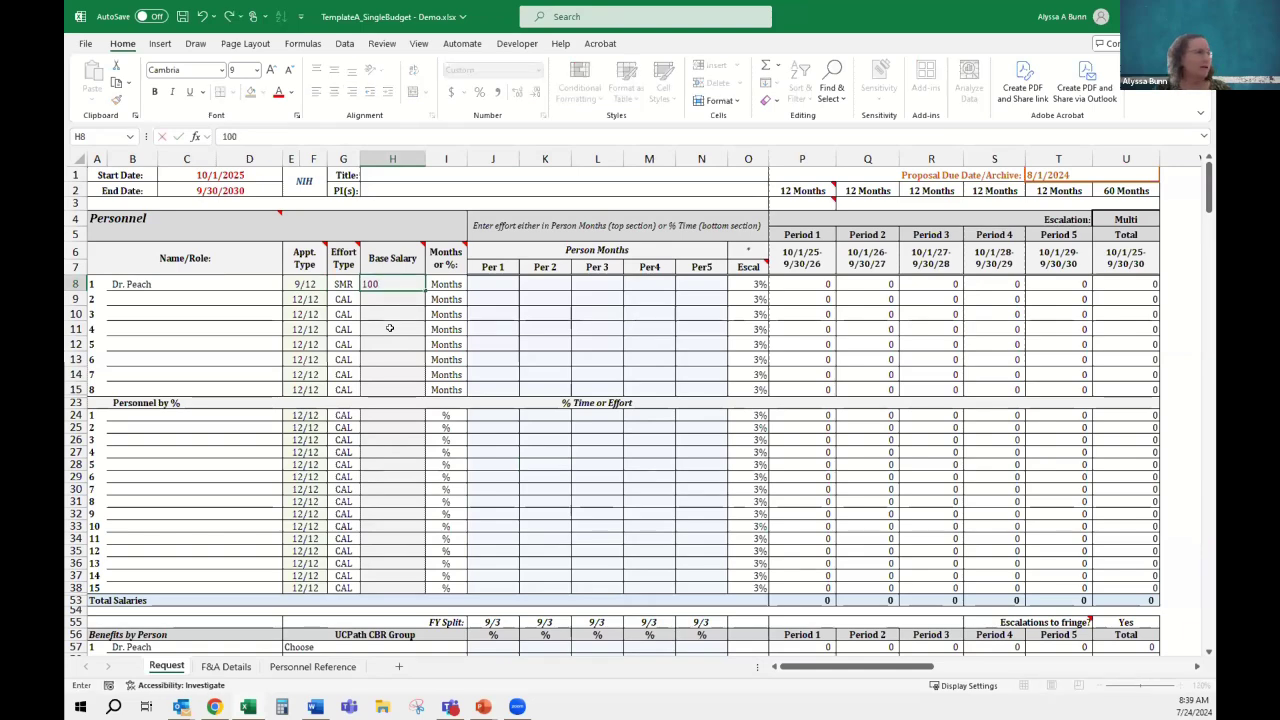
text(,000)
key(Tab)
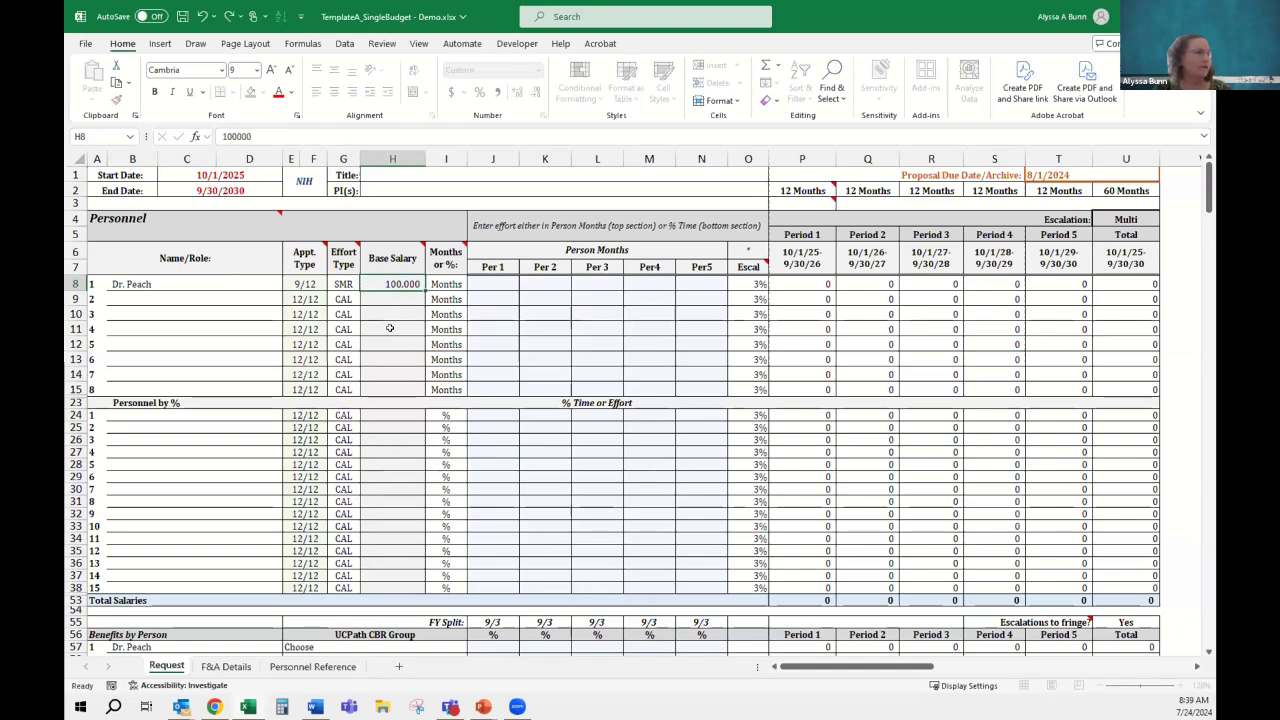
Enter 1 person month for Period 1 in the first personnel row and fill it across through Period 5
key(Tab)
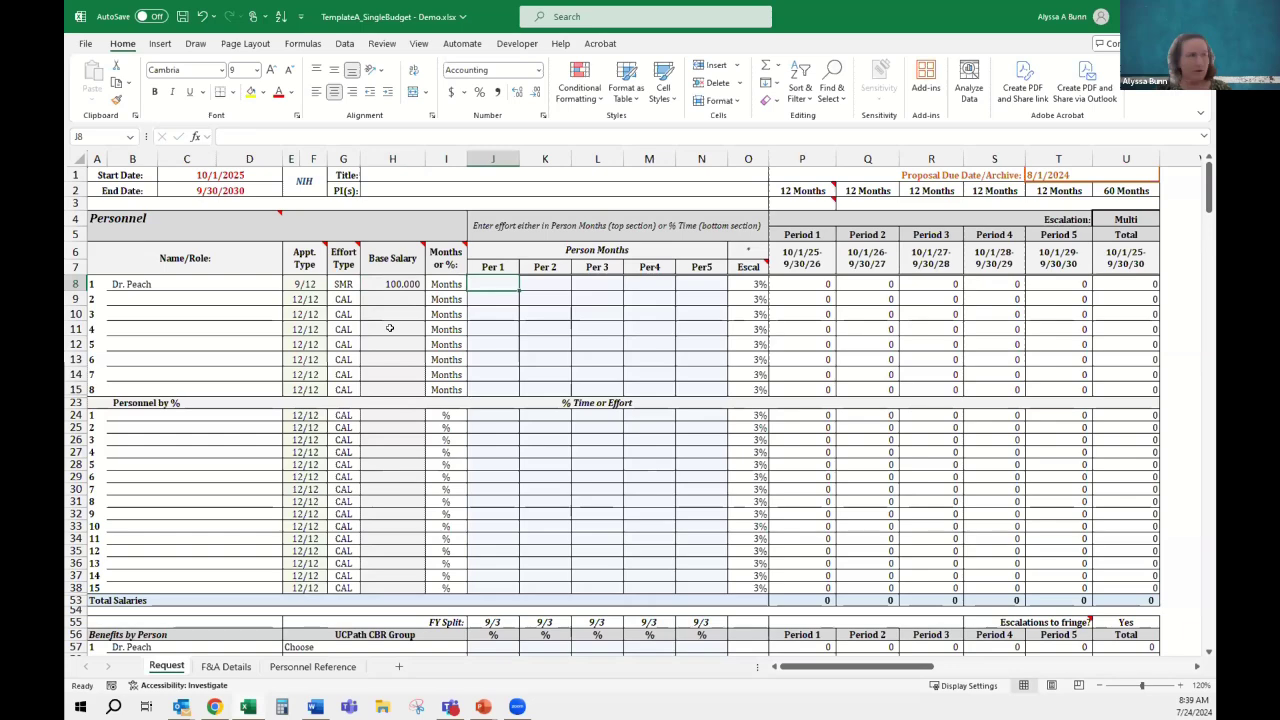
text(1)
key(Tab)
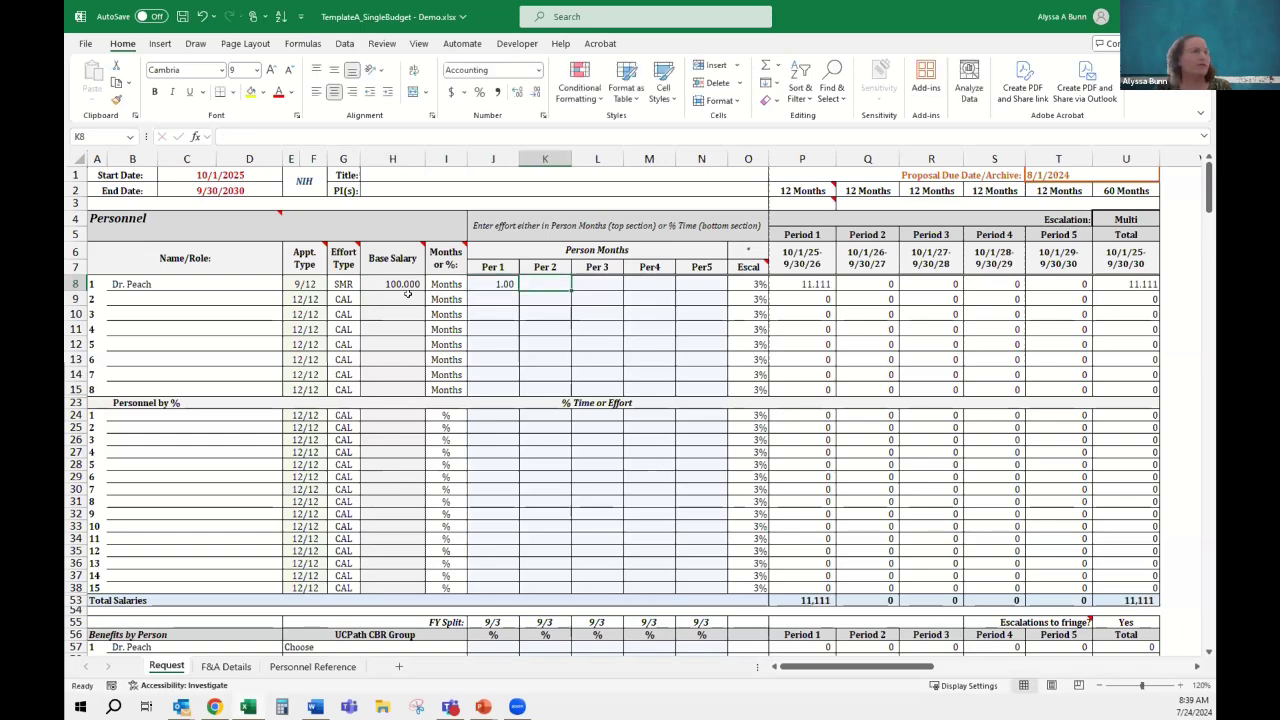
click(495, 284)
drag(518, 291, 710, 288)
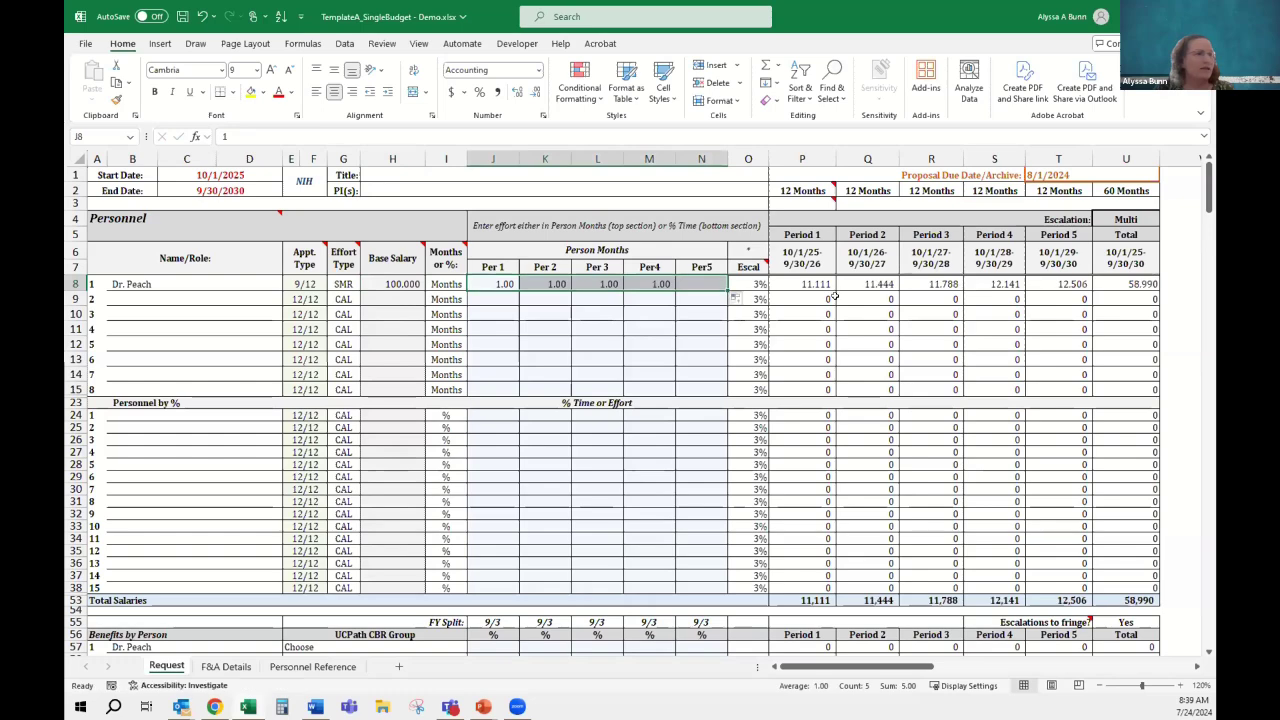
click(578, 324)
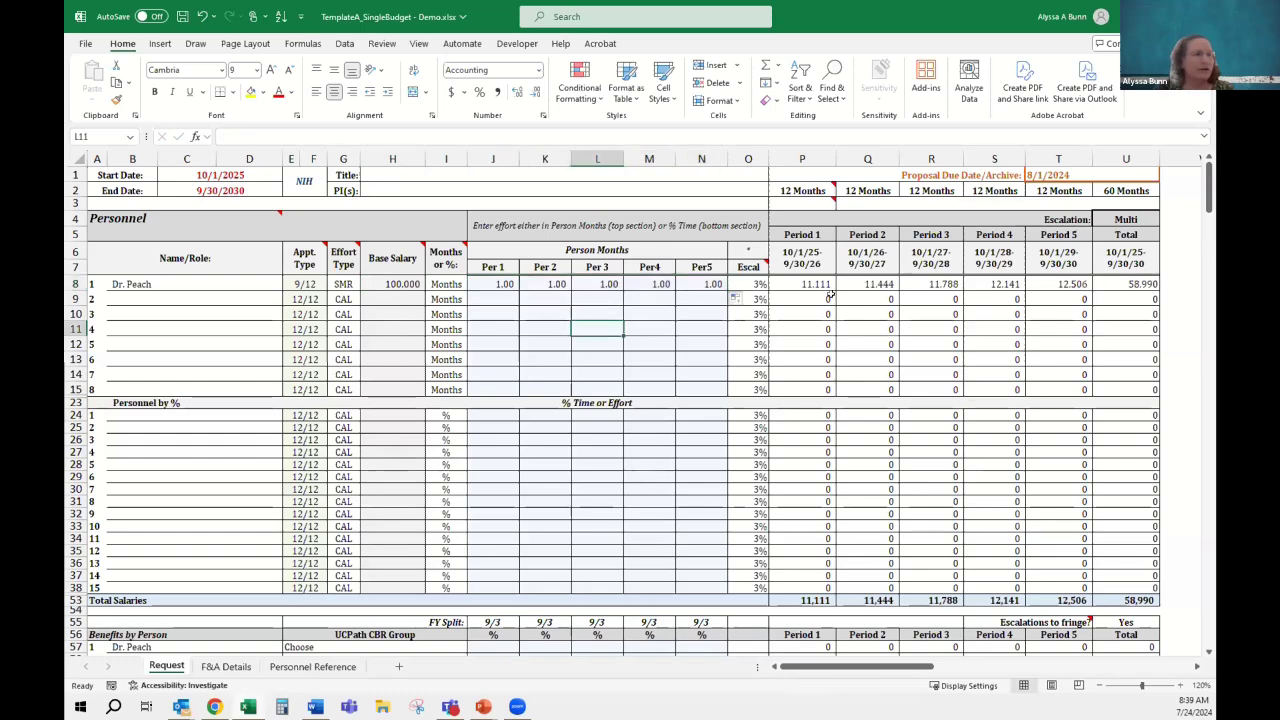
Set the first personnel row's Period 1 effort to 0.5 person months
click(497, 284)
text(0.5)
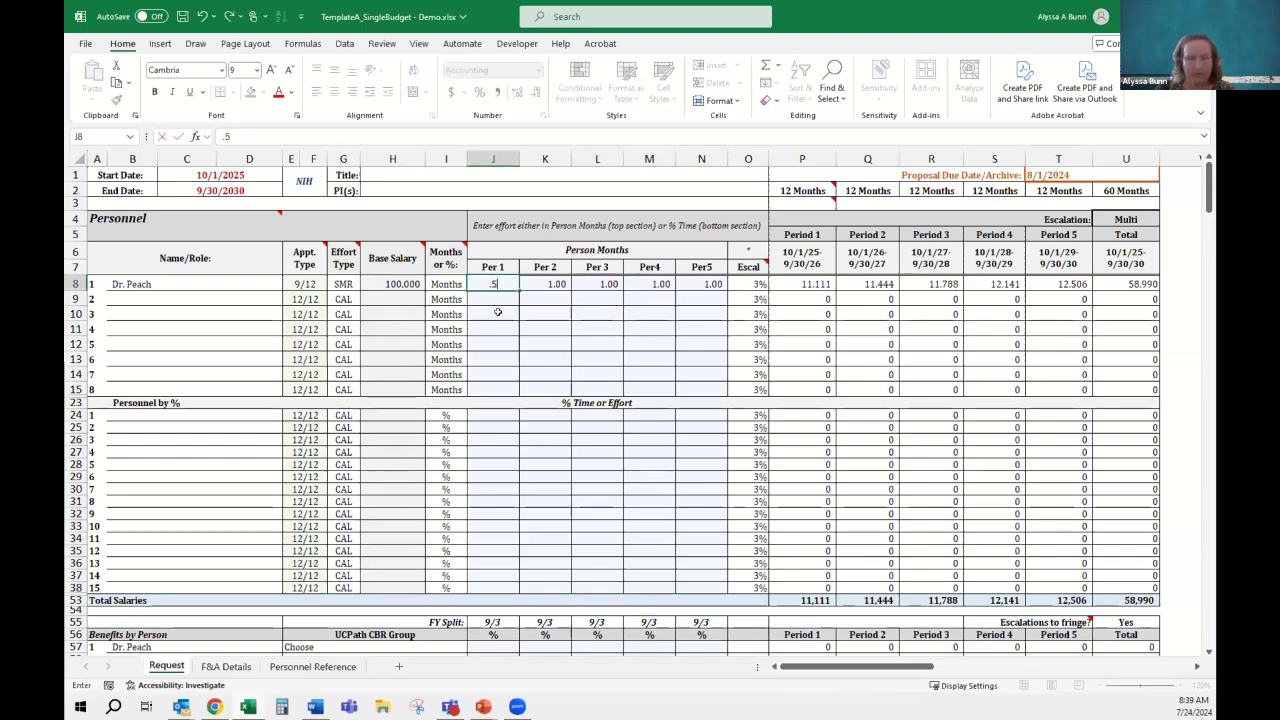
key(Tab)
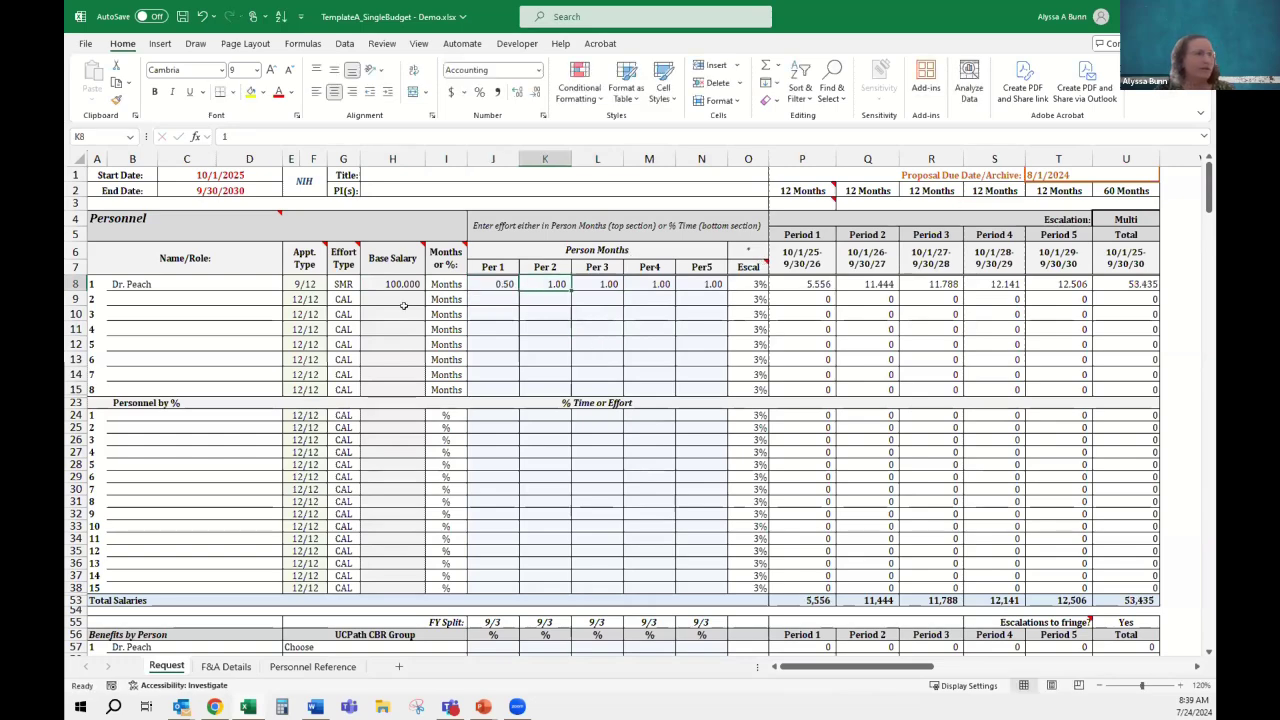
Change the first personnel row's appointment type to 11/12
click(306, 284)
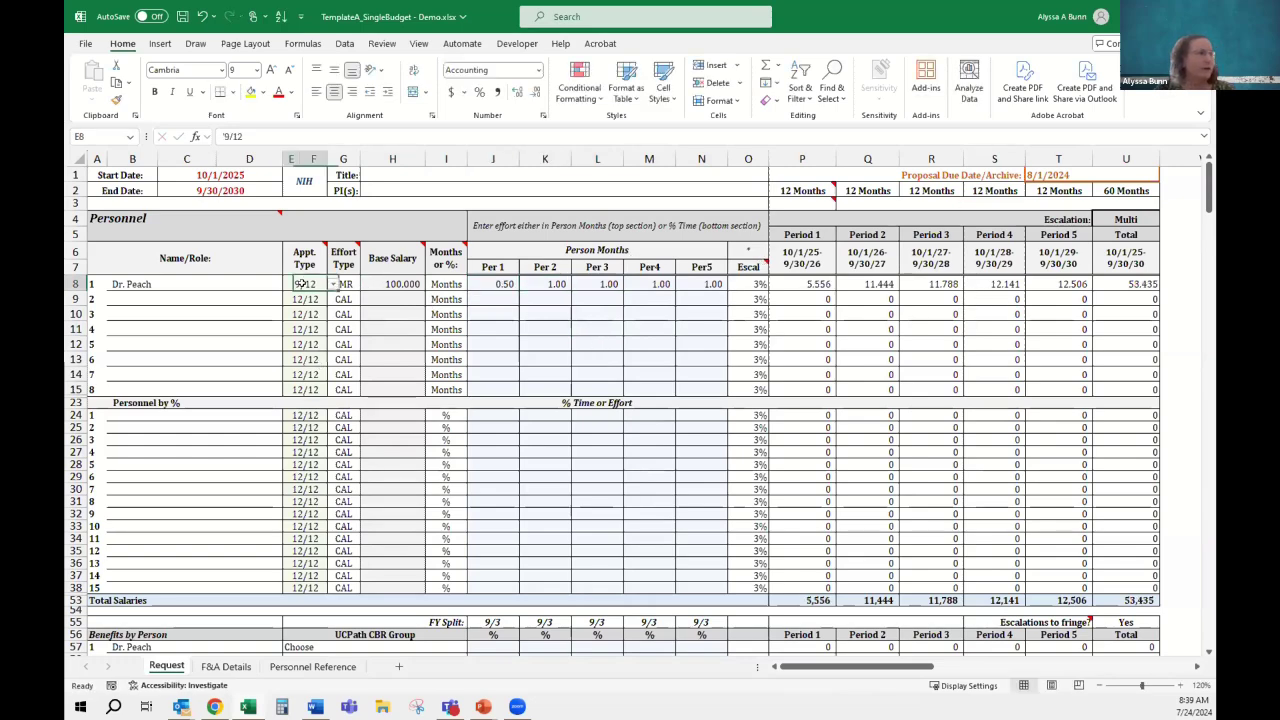
click(405, 286)
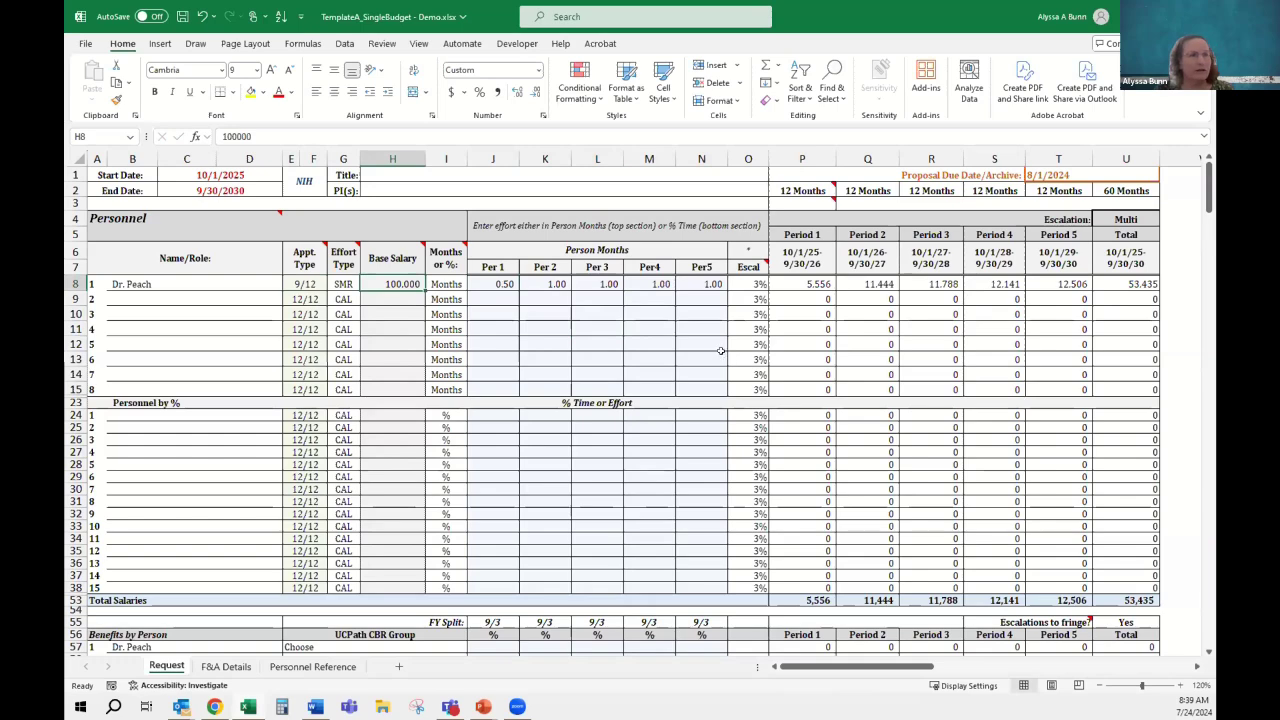
click(640, 329)
click(314, 284)
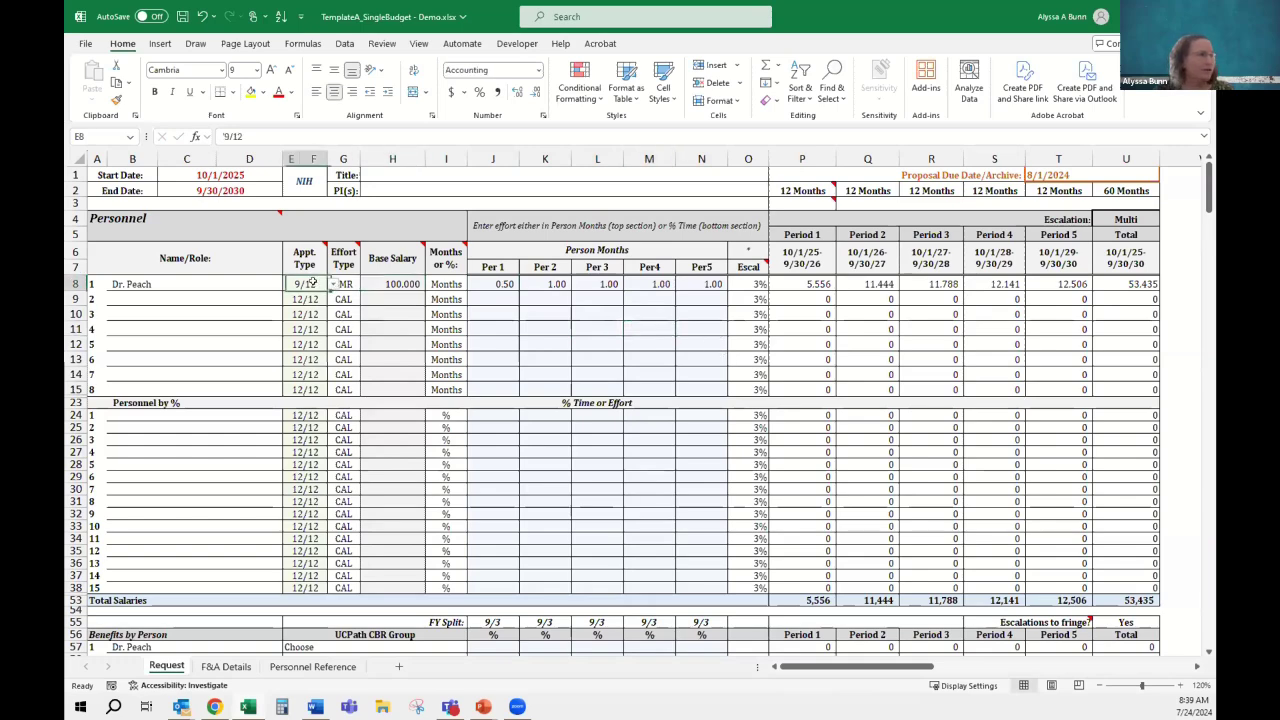
click(332, 285)
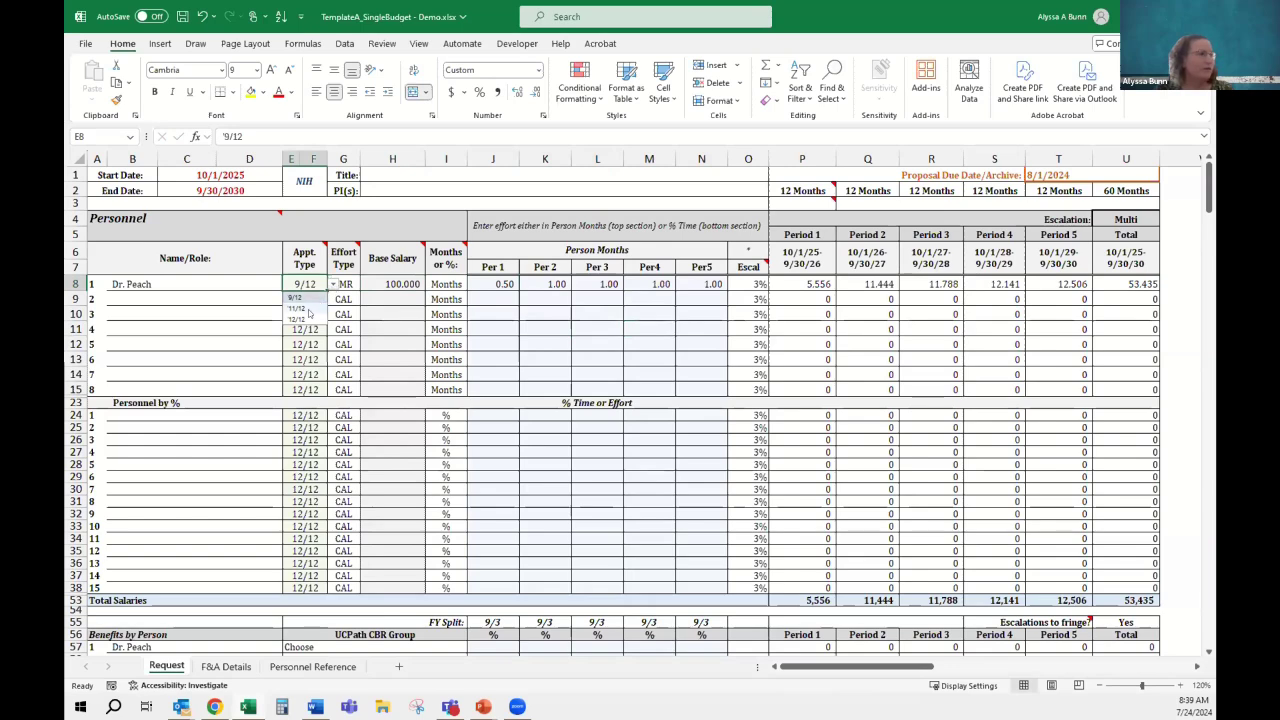
click(309, 312)
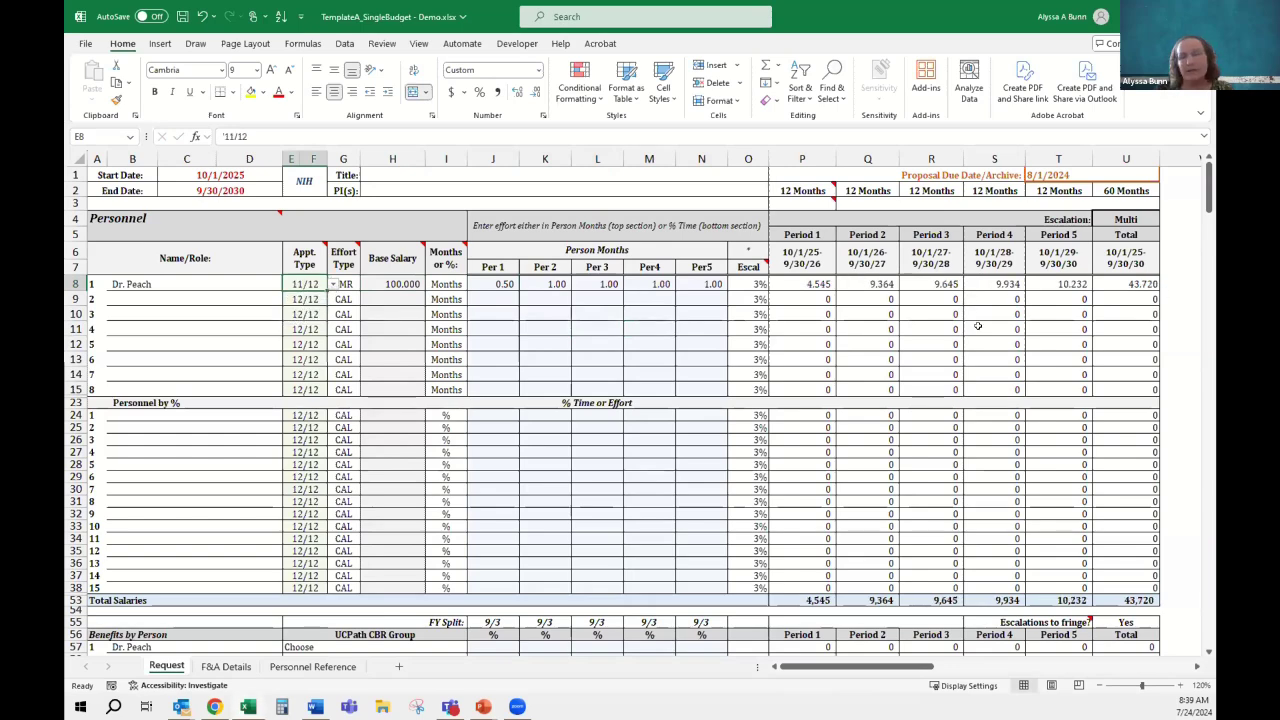
click(522, 314)
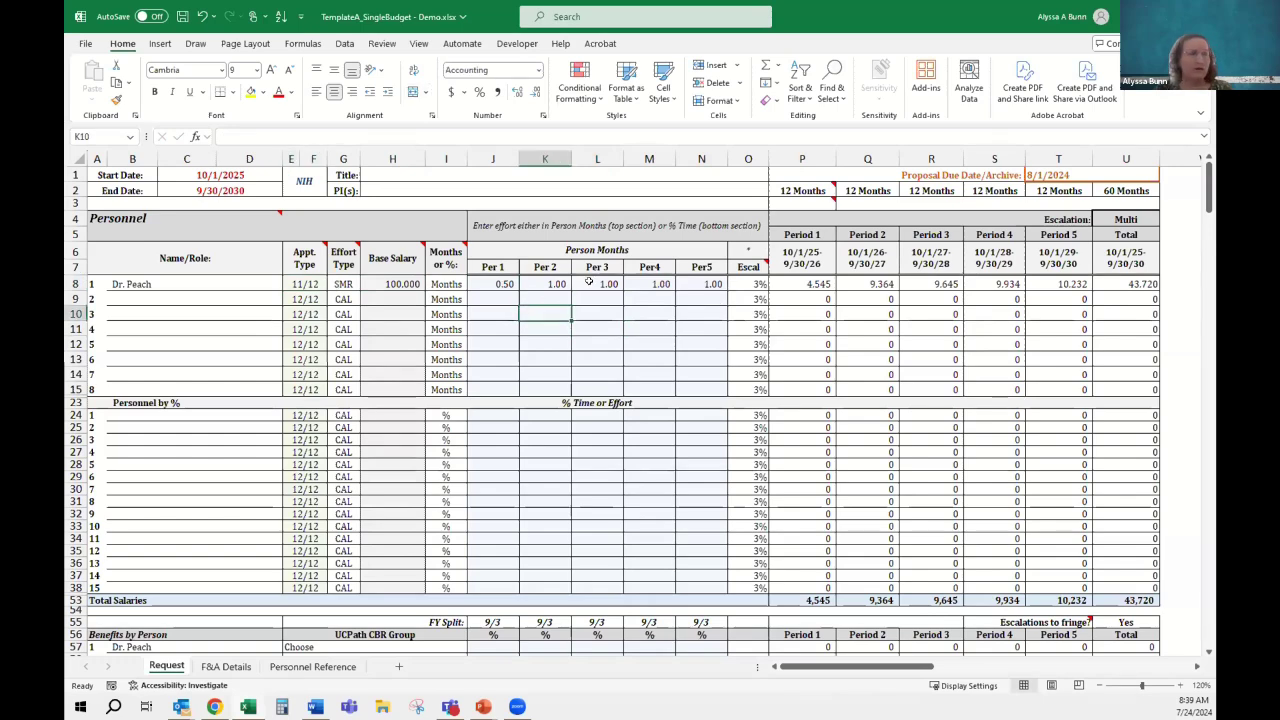
Review the person months and annual effort based on 12 months on the Personnel Reference sheet, and return to the Request sheet
click(342, 667)
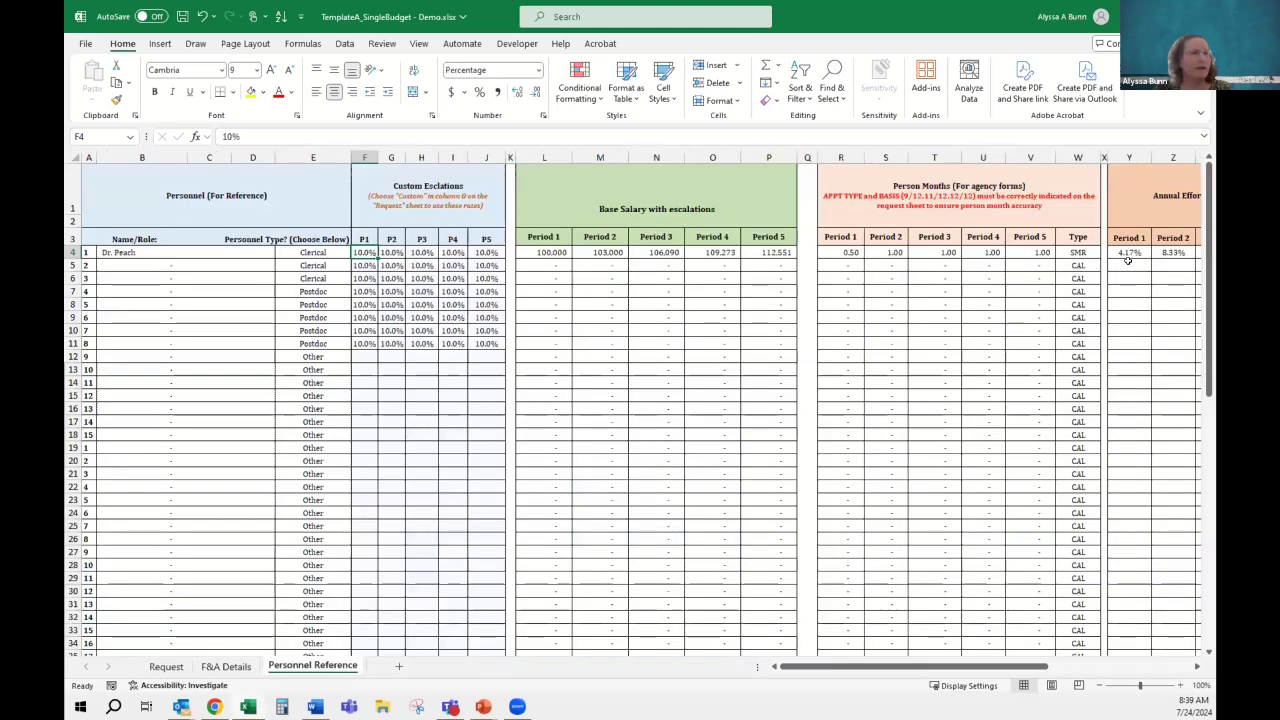
scroll(947, 305, right, 3)
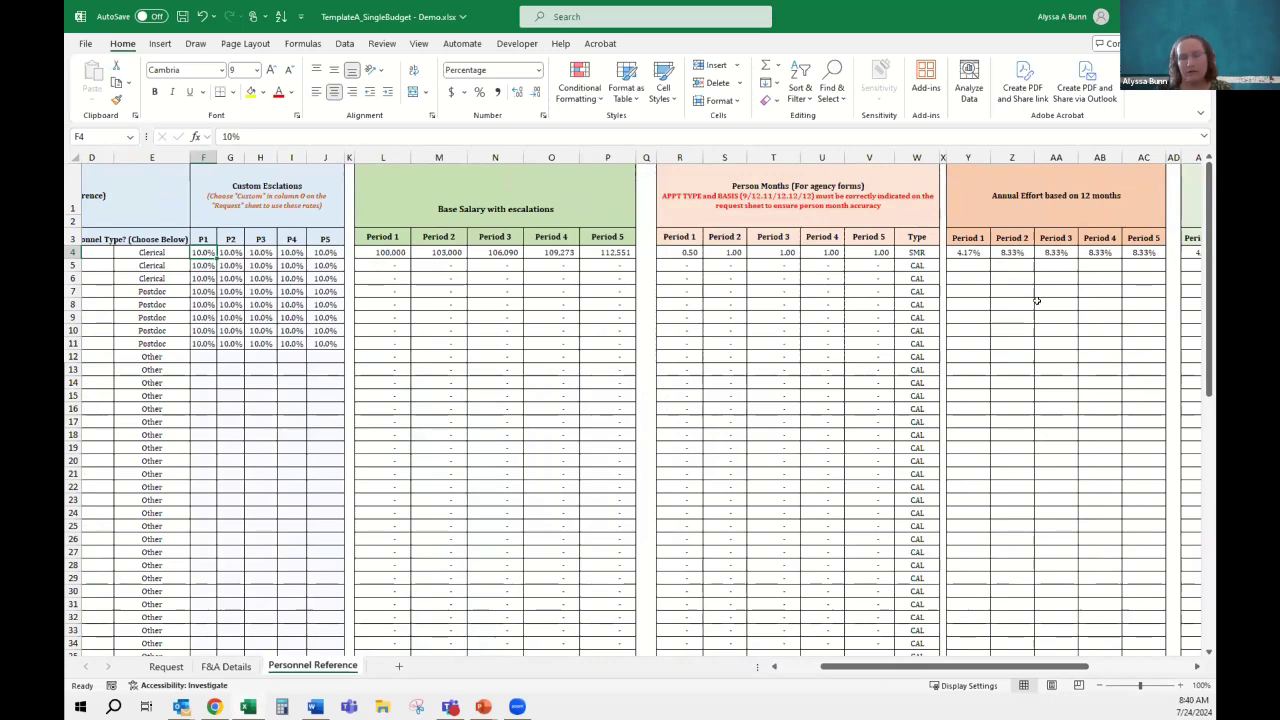
click(166, 666)
click(543, 318)
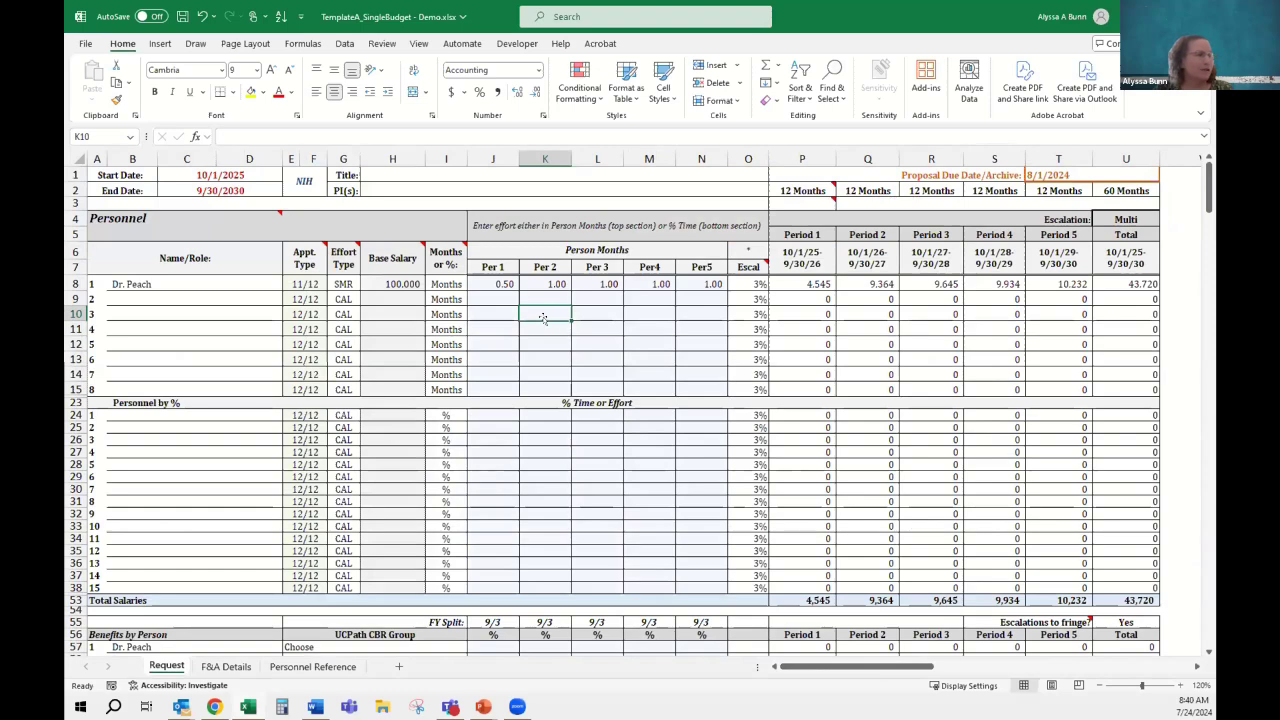
Enter the same investigator's name in the first row of the Personnel by % section
click(381, 414)
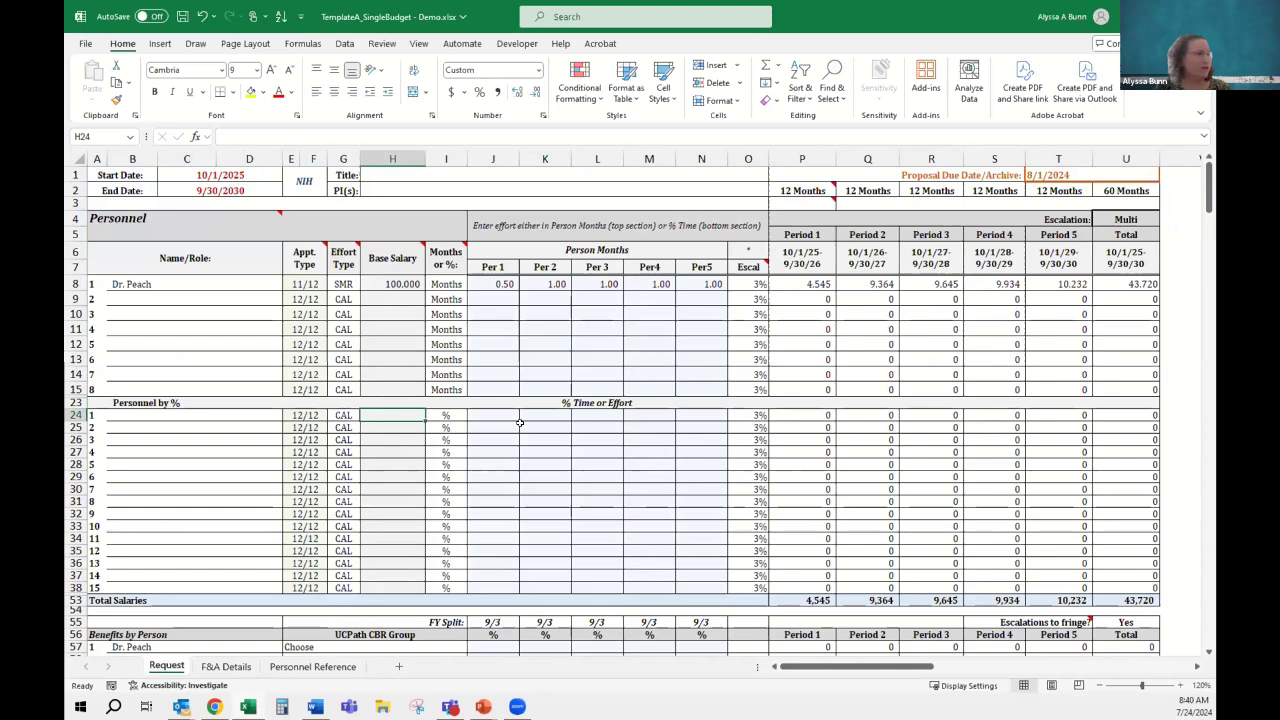
click(130, 414)
text(D)
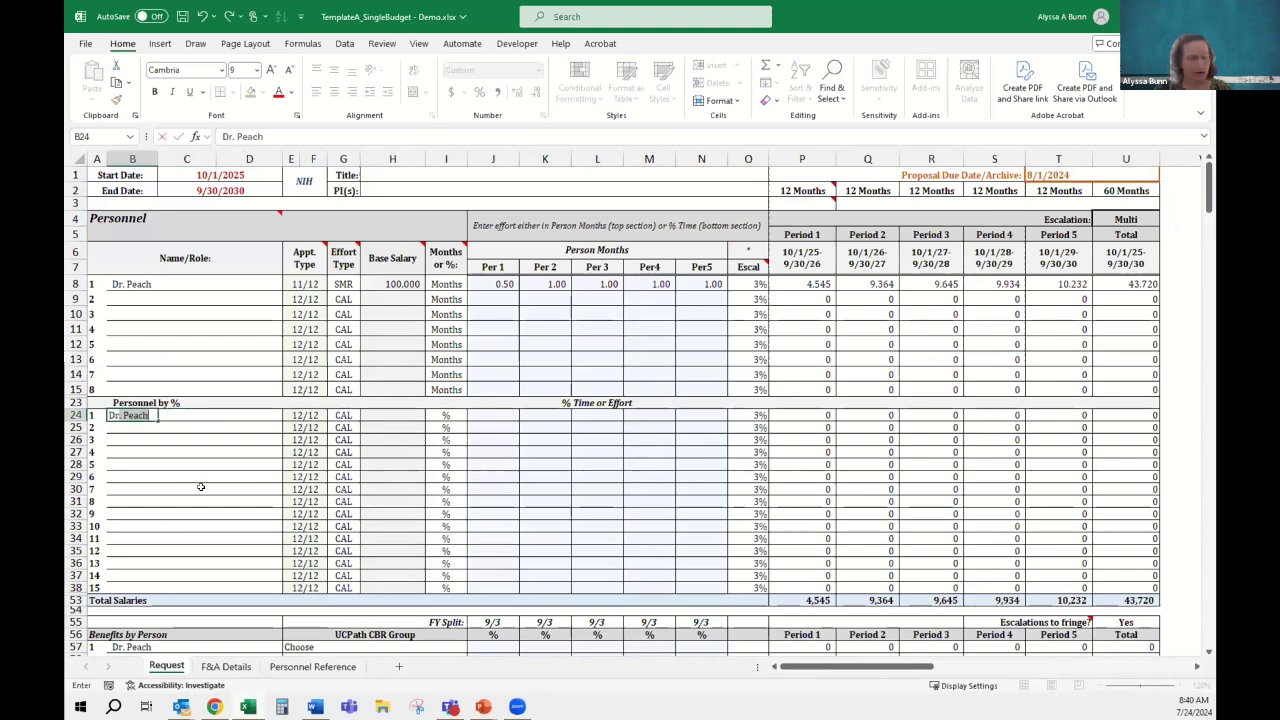
text(r. Peach)
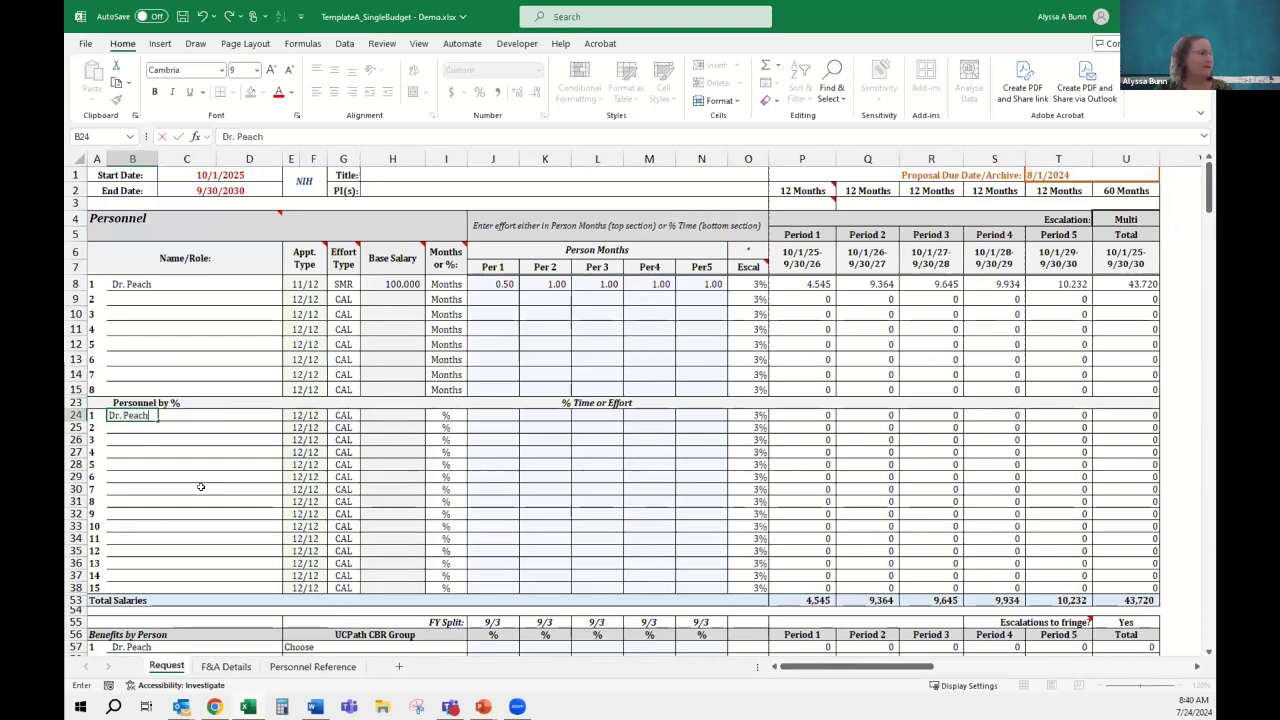
key(Tab)
Set the first Personnel by % row's appointment type to 9/12 and its effort type to AY
key(Tab)
key(Tab)
key(Tab)
key(Tab)
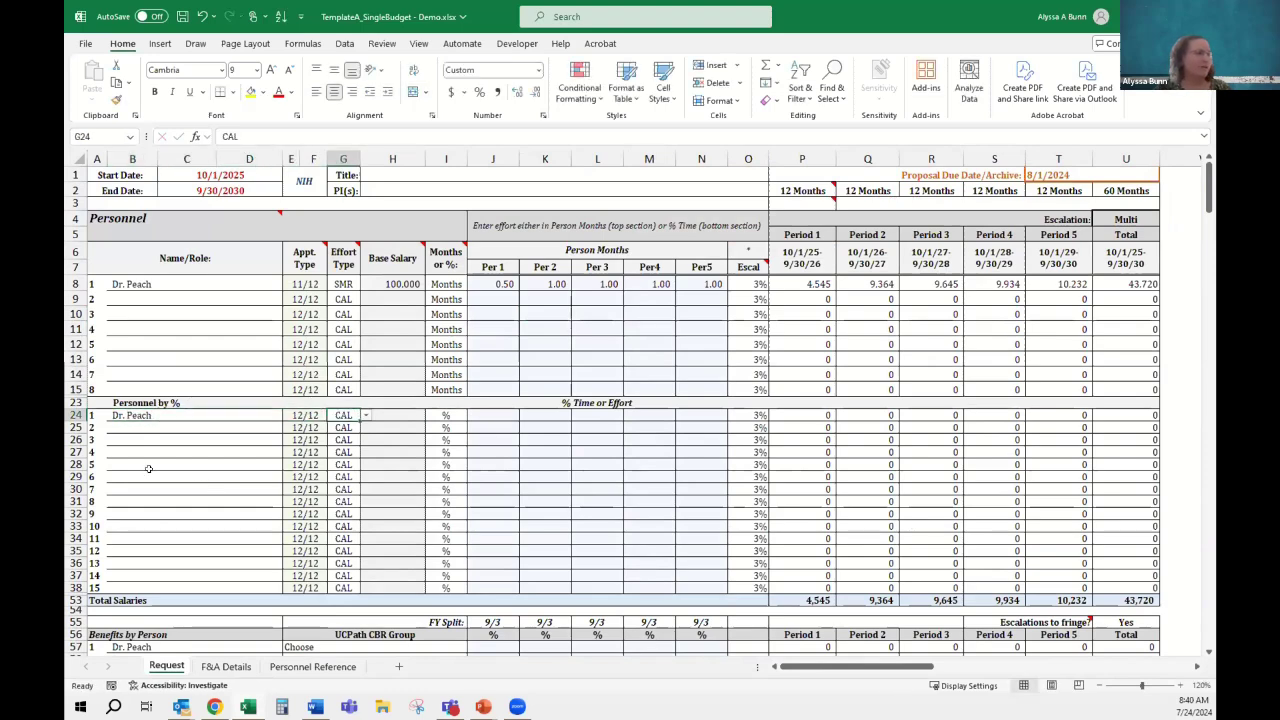
click(312, 414)
click(333, 415)
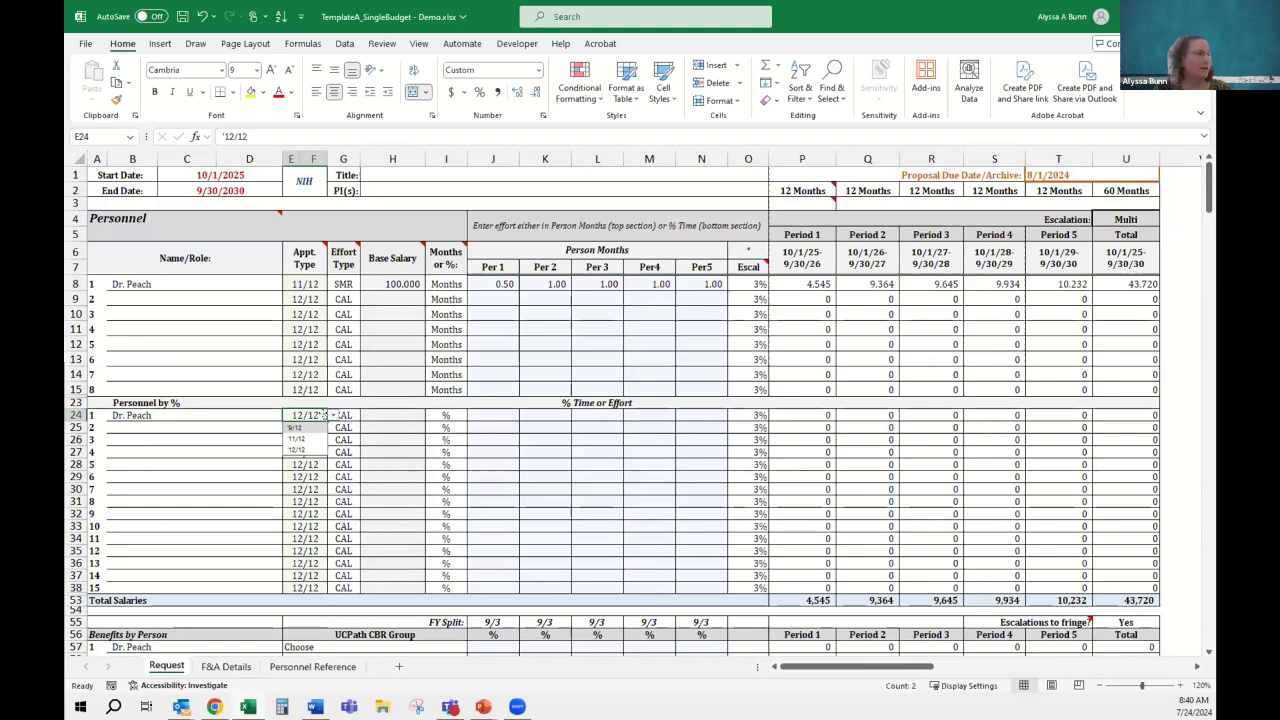
click(300, 427)
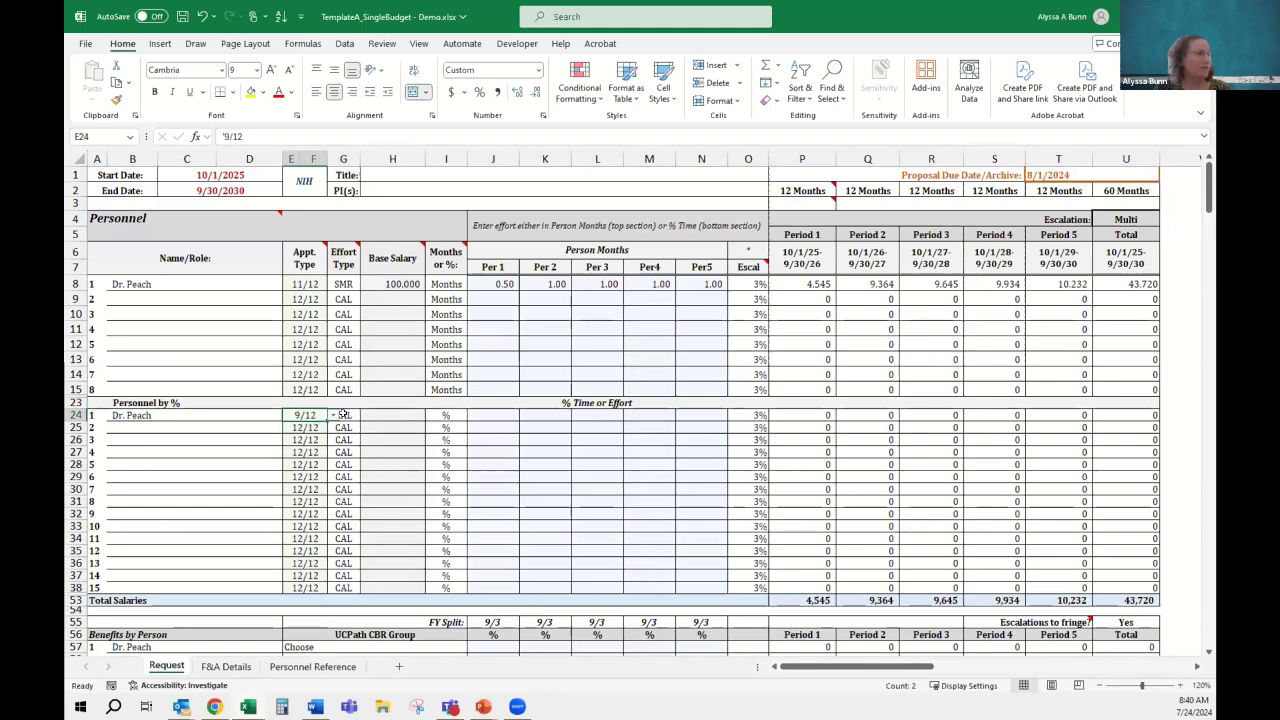
click(350, 414)
click(366, 414)
click(343, 440)
Enter a base salary of 100,000 in the first Personnel by % row
click(386, 413)
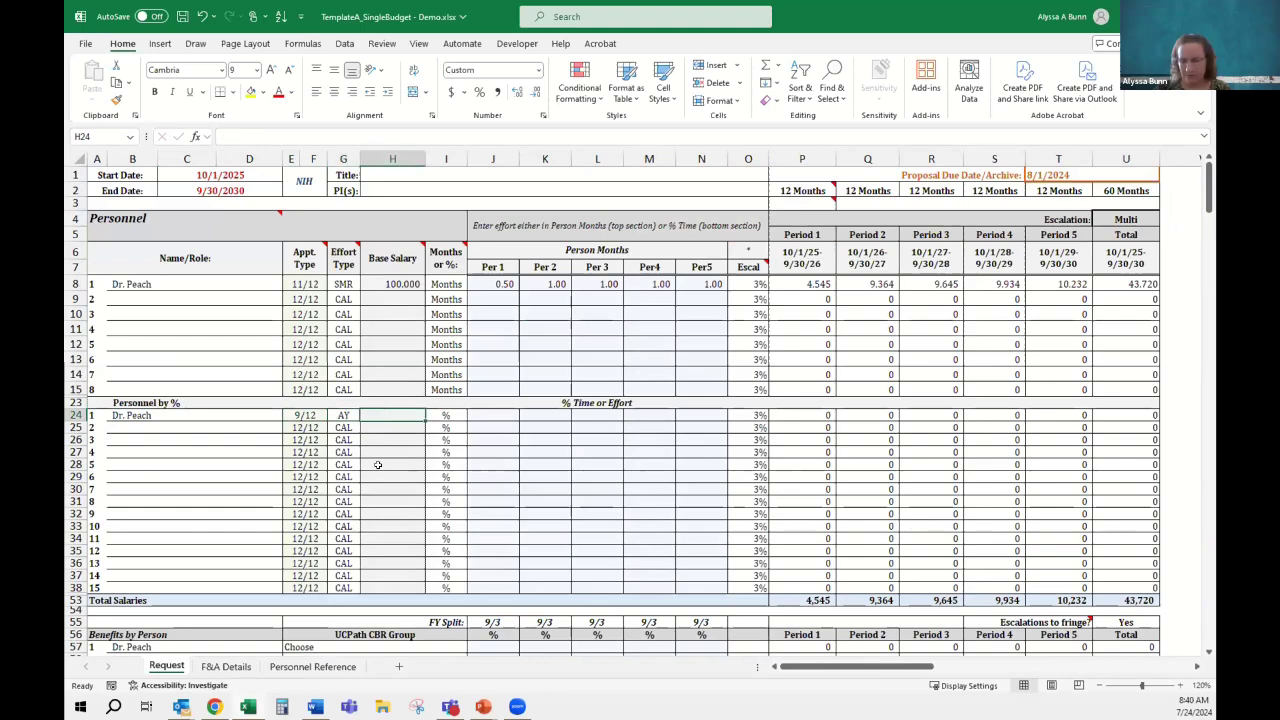
text(10000)
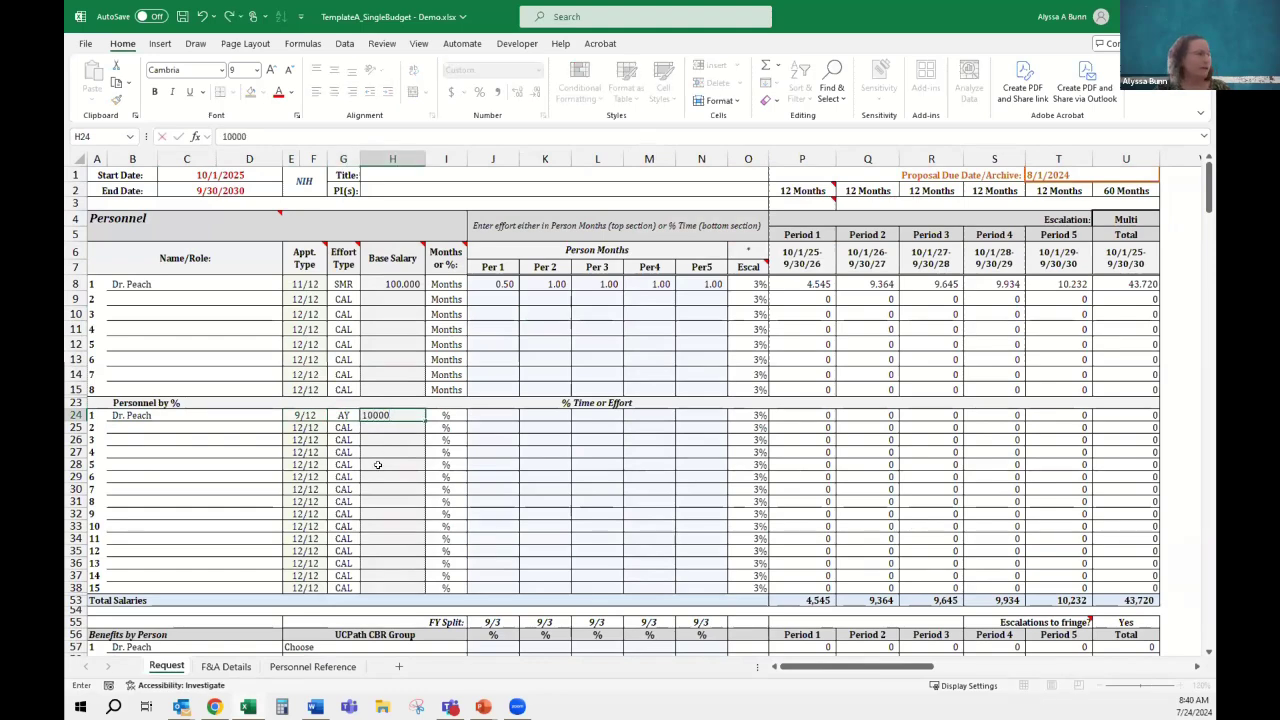
key(Tab)
Enter 20% effort for Period 1 in the first Personnel by % row and fill it across through Period 5
key(Tab)
text(20%)
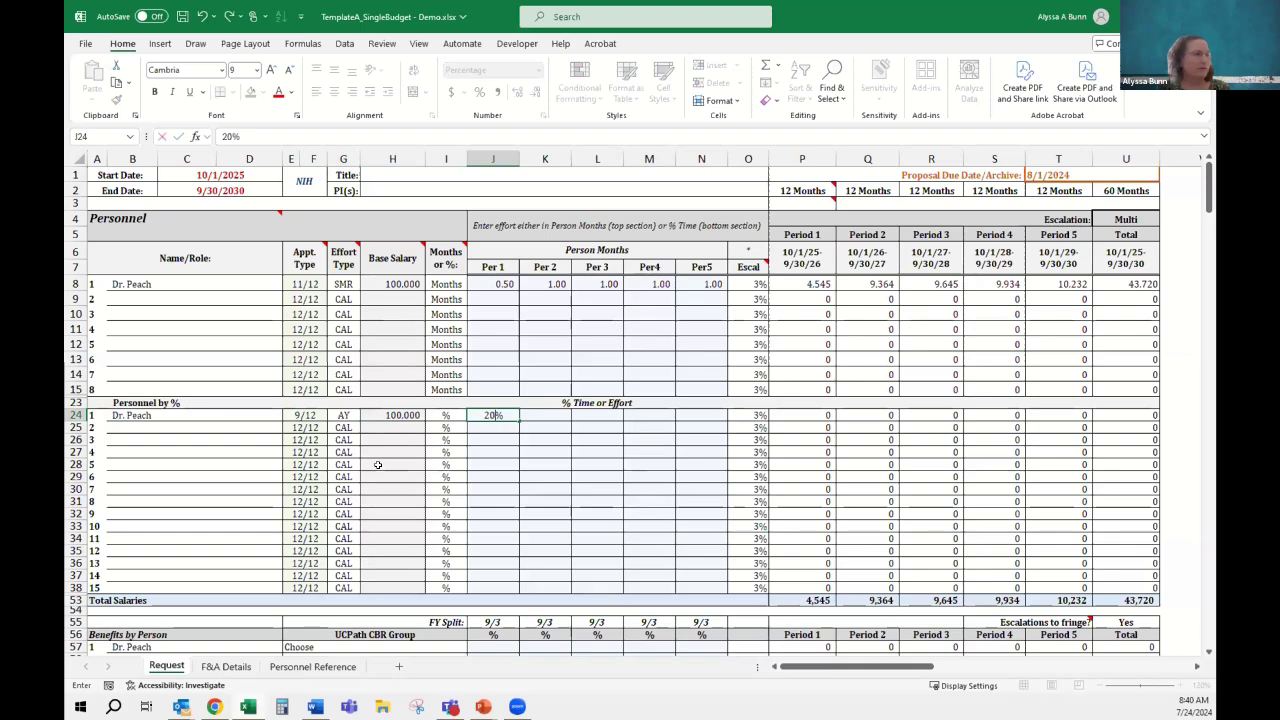
key(Tab)
click(509, 415)
drag(511, 415, 712, 416)
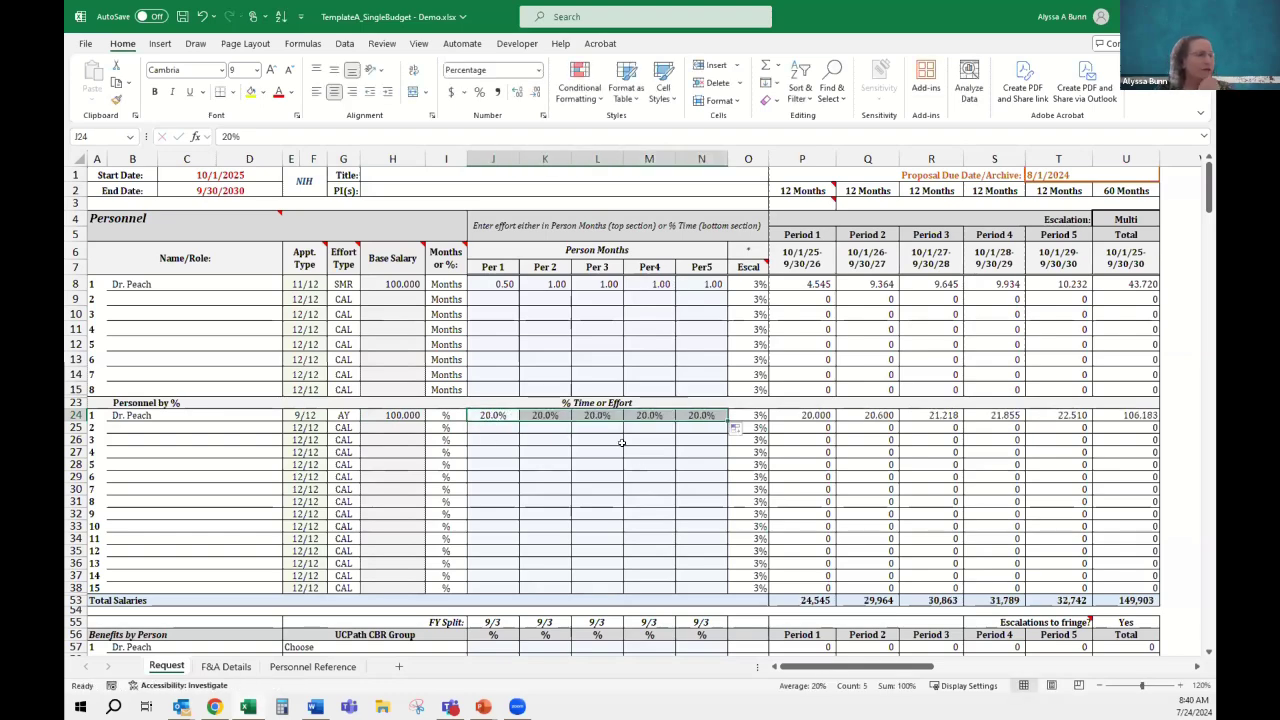
Look over the Benefits by Person section and its UCPath CBR Group column, and return to the Personnel section
scroll(403, 543, down, 3)
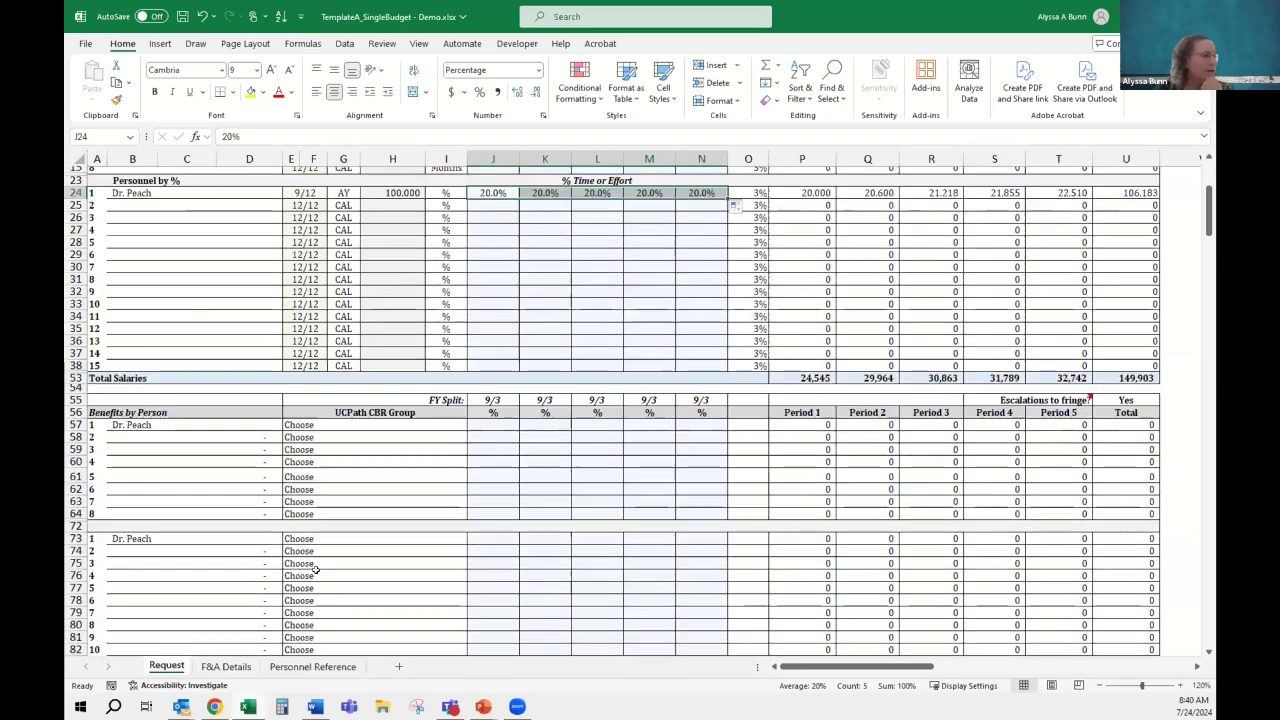
click(293, 538)
click(338, 416)
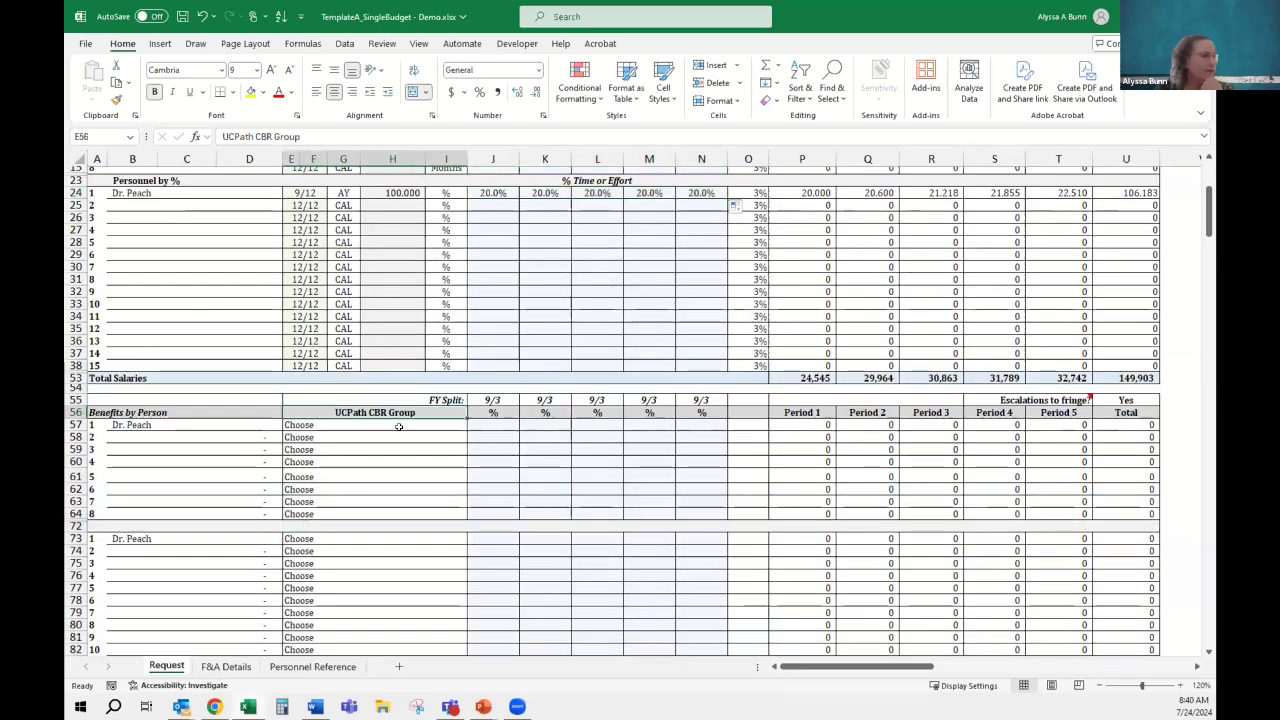
scroll(528, 508, up, 3)
click(582, 356)
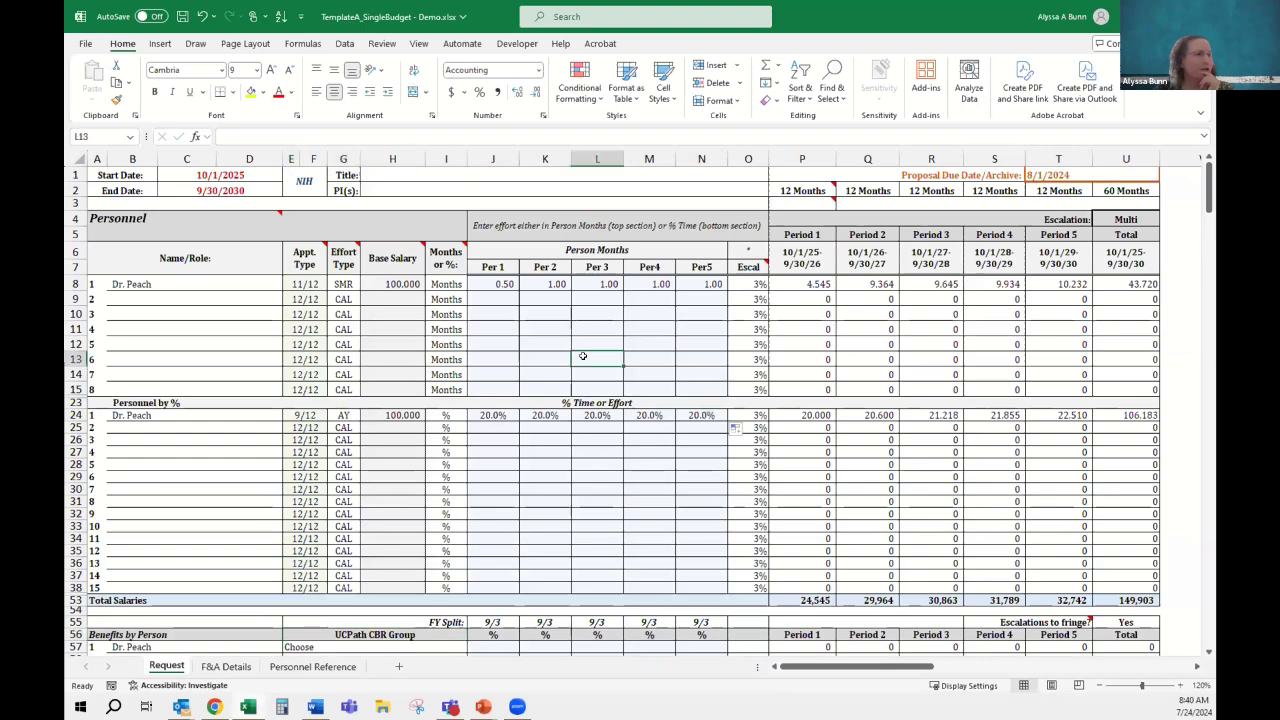
click(562, 478)
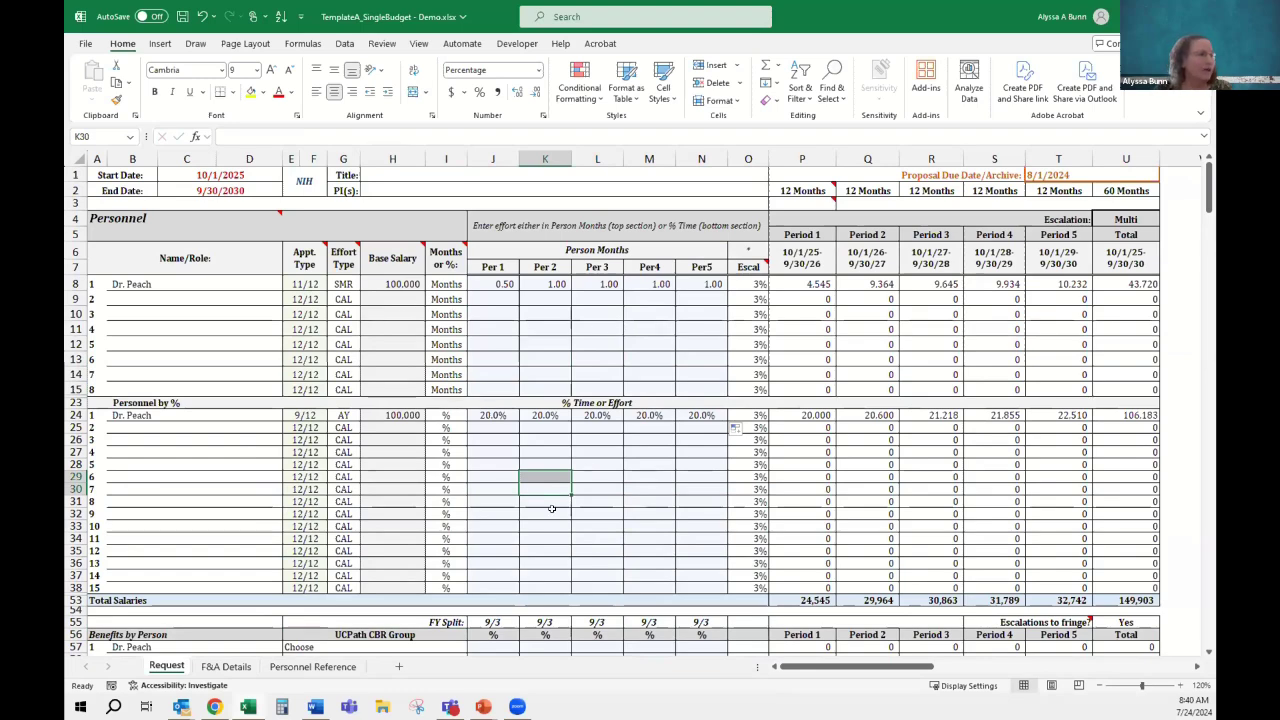
Hide rows 8 through 15 of the person months section
drag(74, 284, 75, 389)
right_click(78, 285)
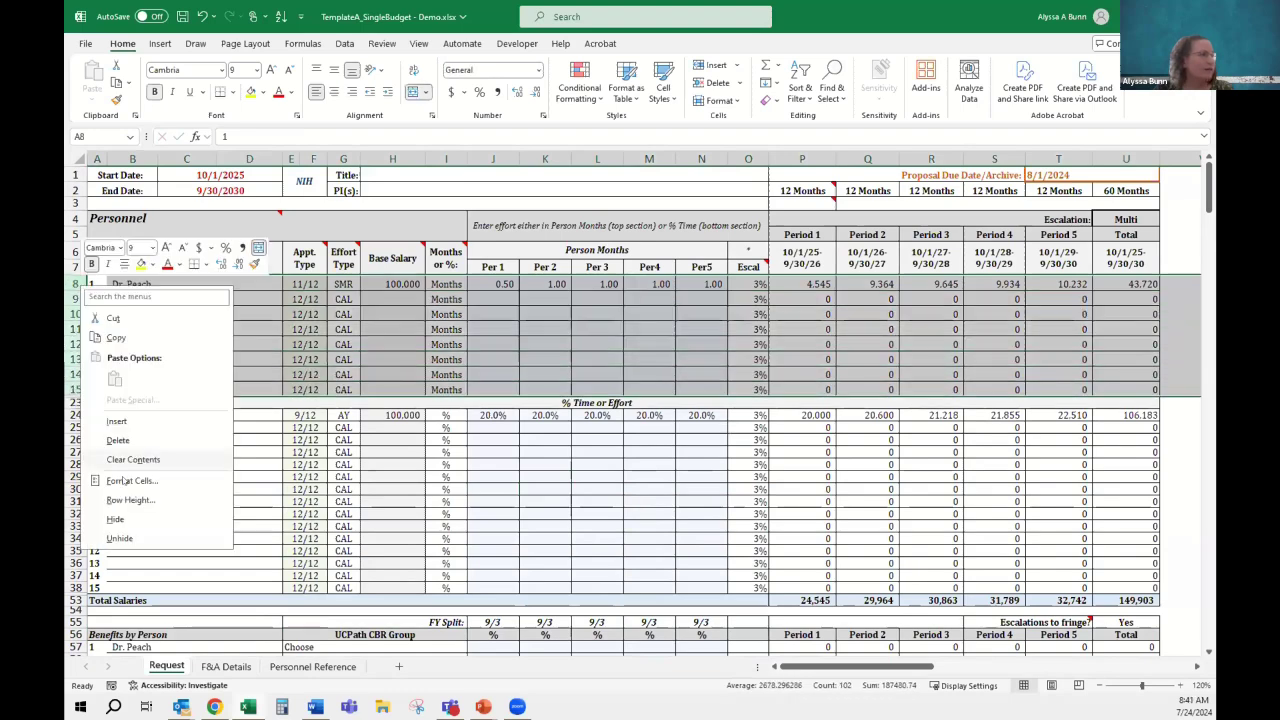
click(150, 522)
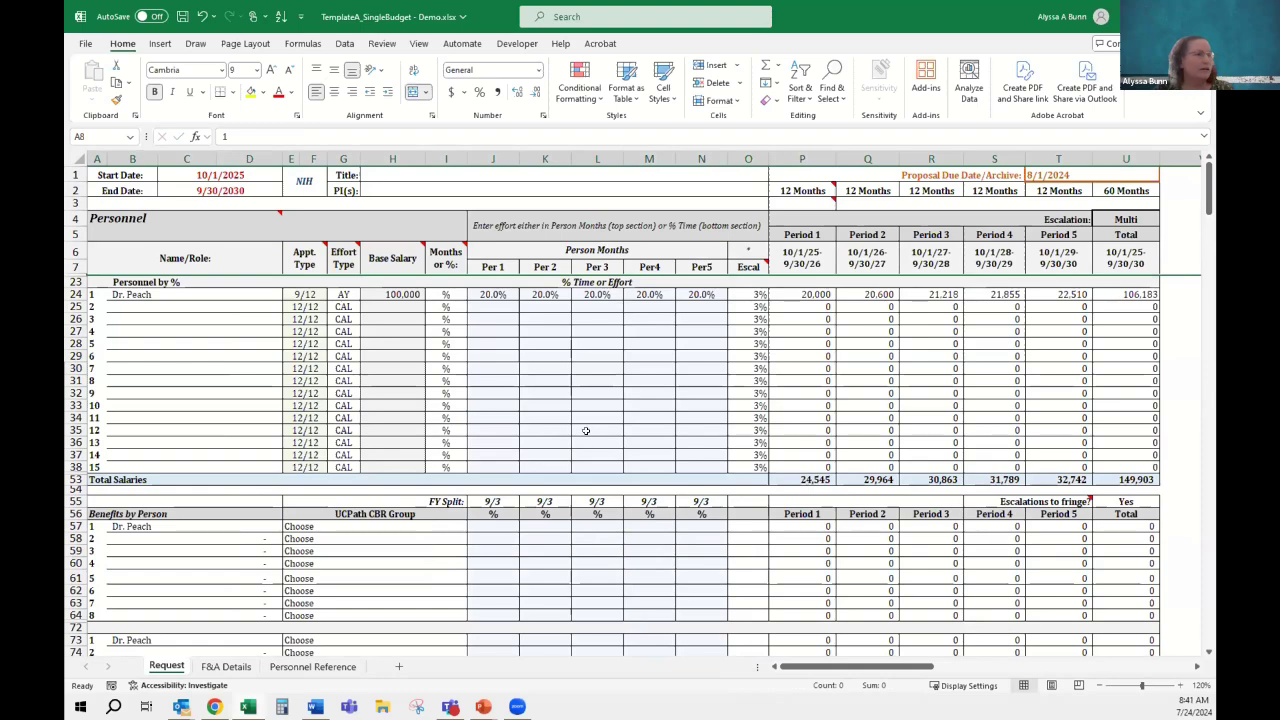
click(584, 426)
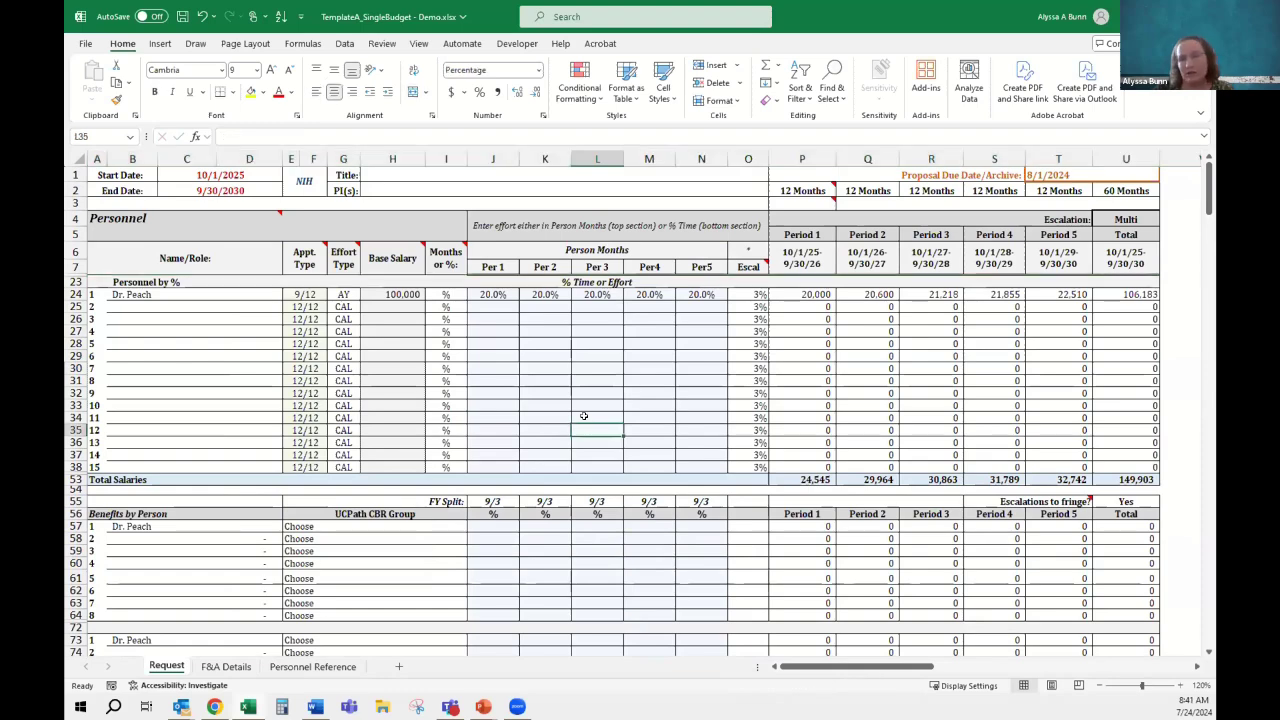
Unhide the additional Personnel by % rows between rows 38 and 53
drag(76, 467, 72, 478)
right_click(74, 480)
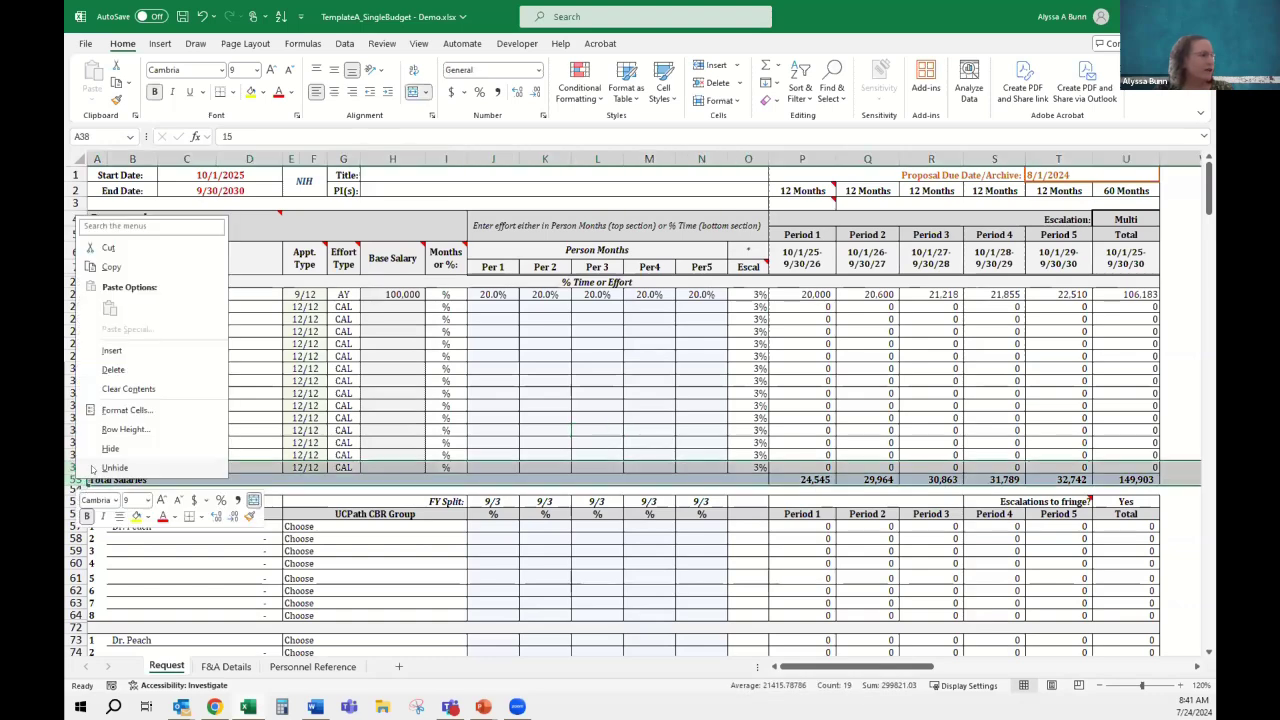
click(90, 466)
scroll(532, 465, down, 2)
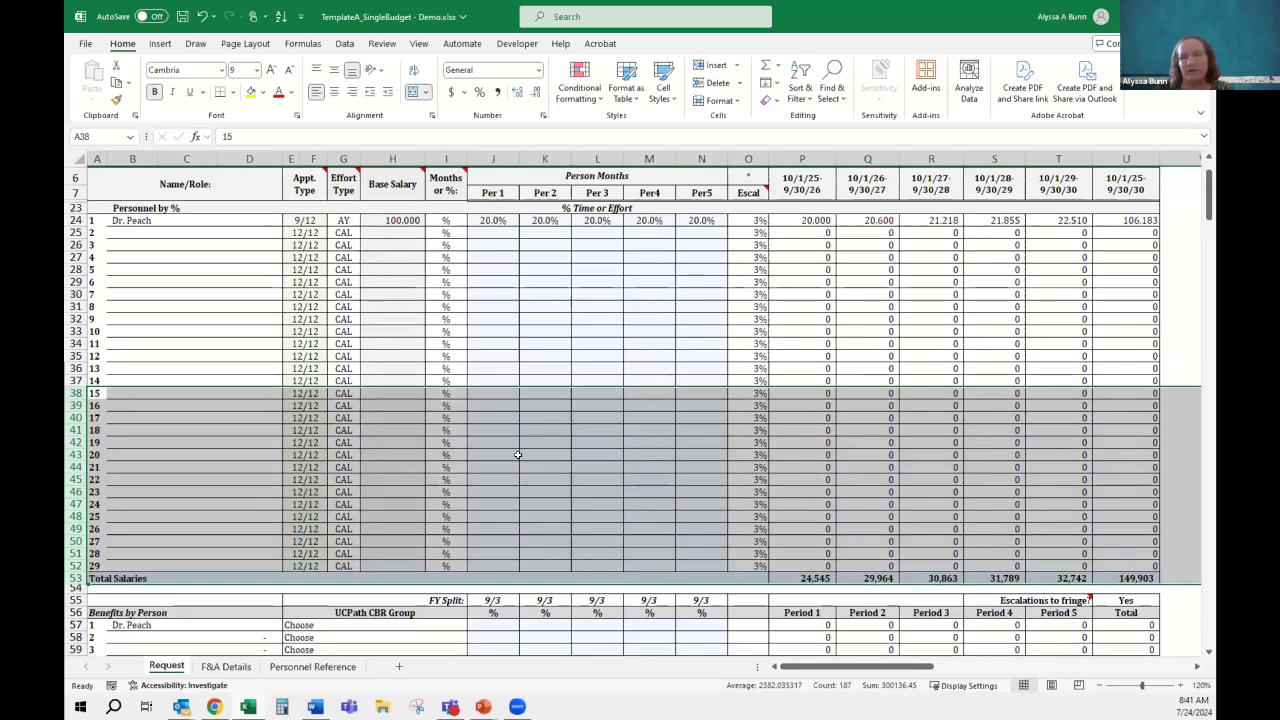
click(522, 454)
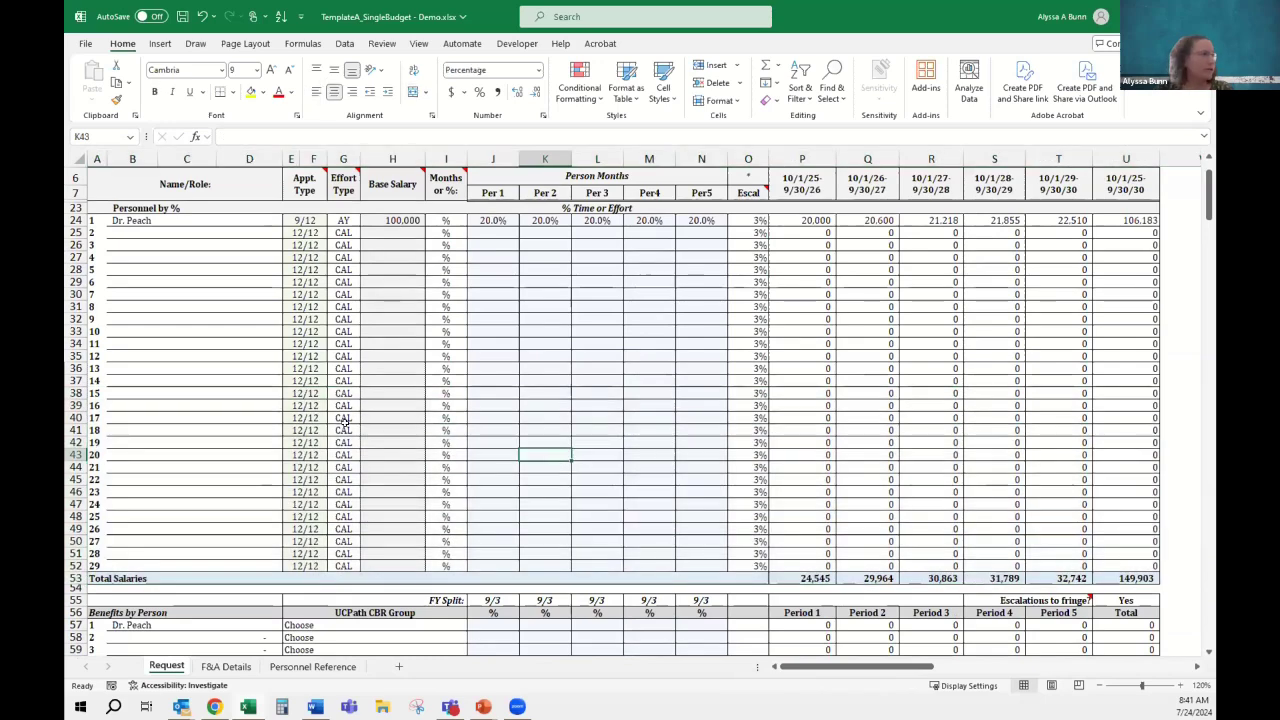
Undo the unhiding of the extra Personnel by % rows and the hiding of the person months rows
click(202, 16)
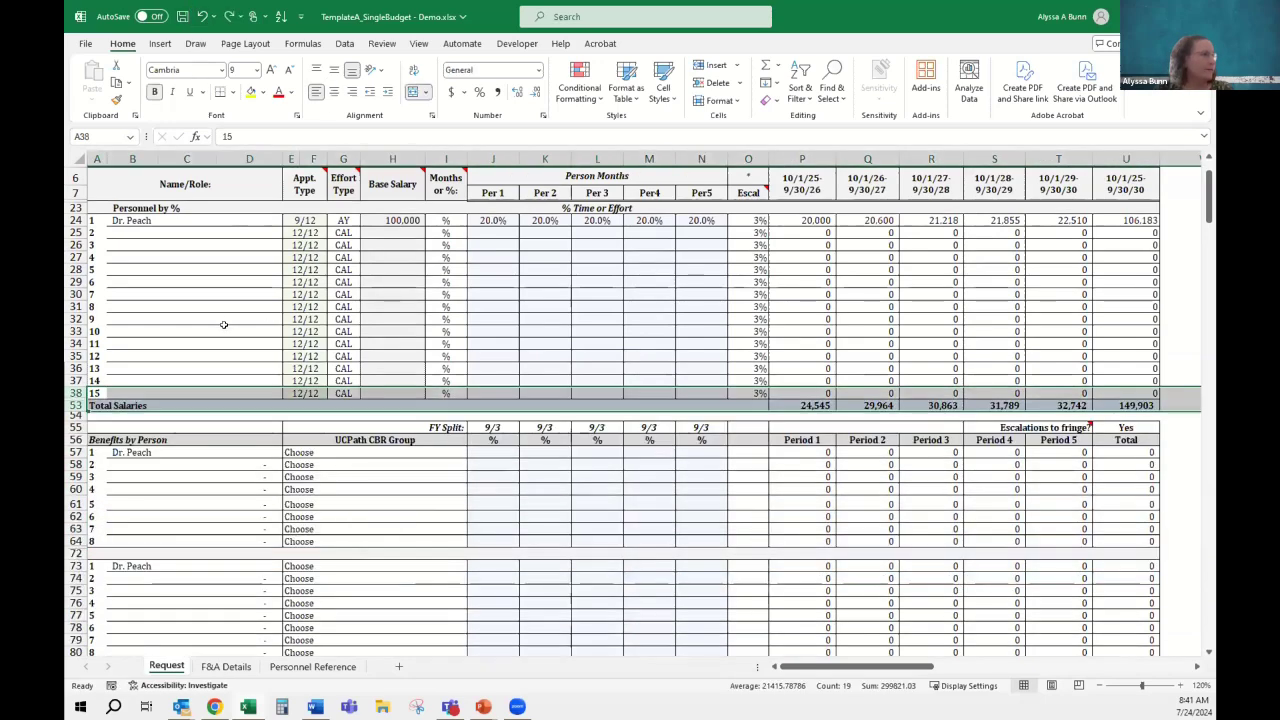
click(202, 16)
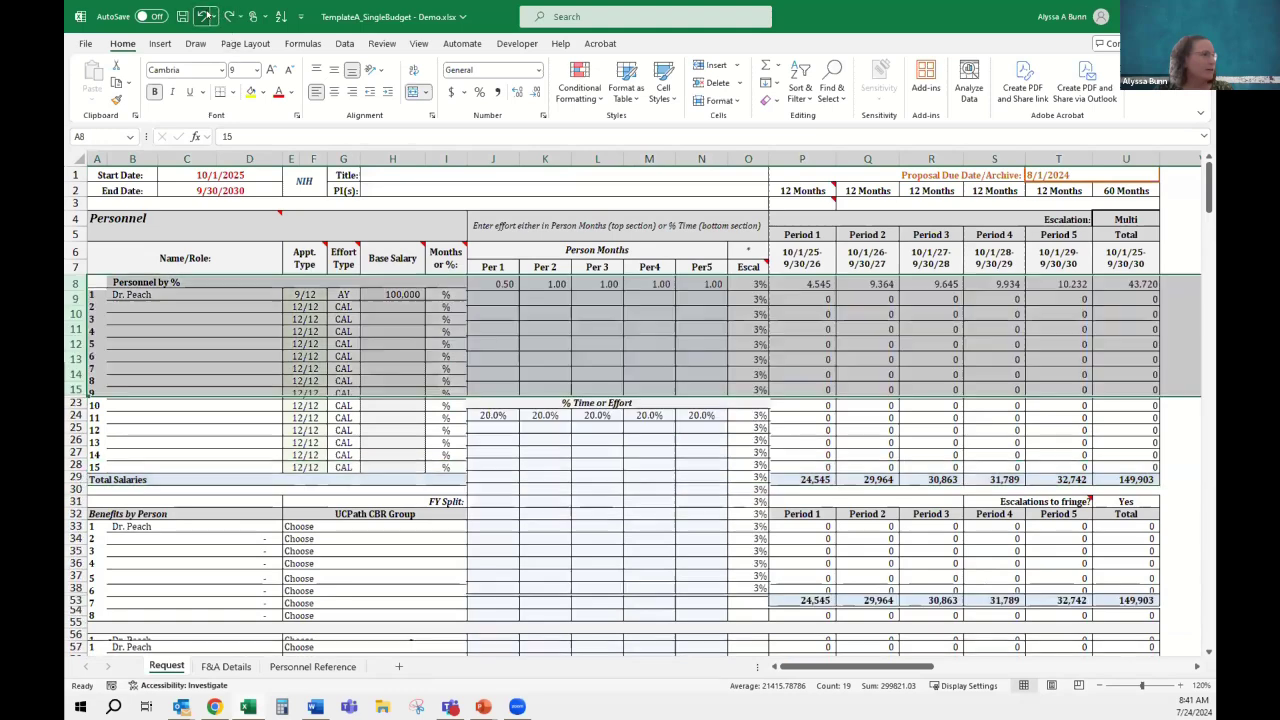
click(202, 16)
Unhide the additional person months rows between rows 15 and 23
click(75, 389)
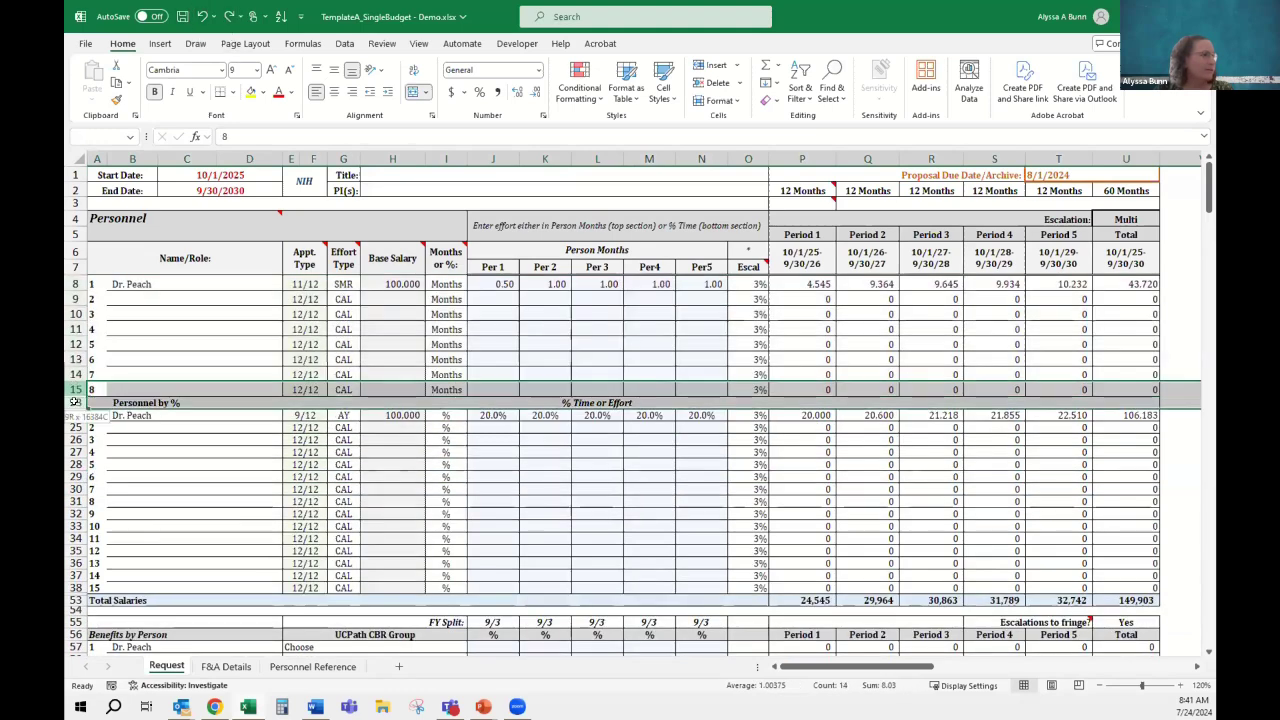
right_click(77, 398)
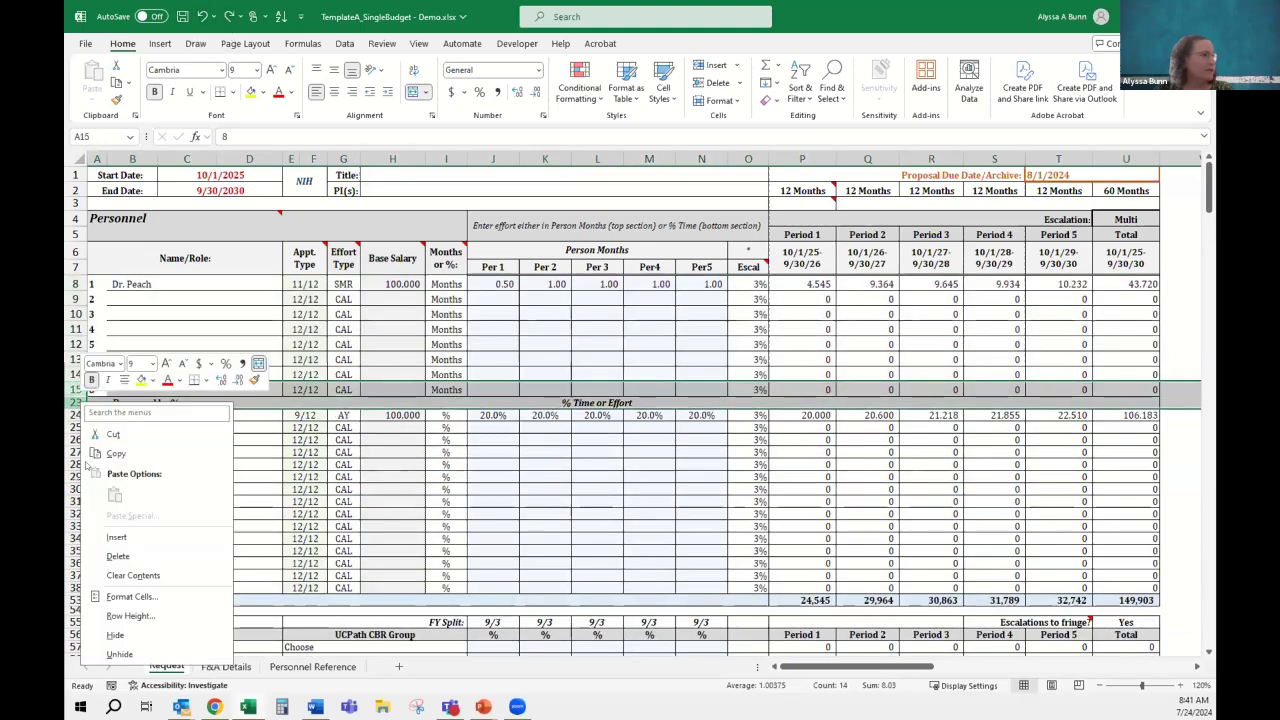
click(115, 652)
click(648, 547)
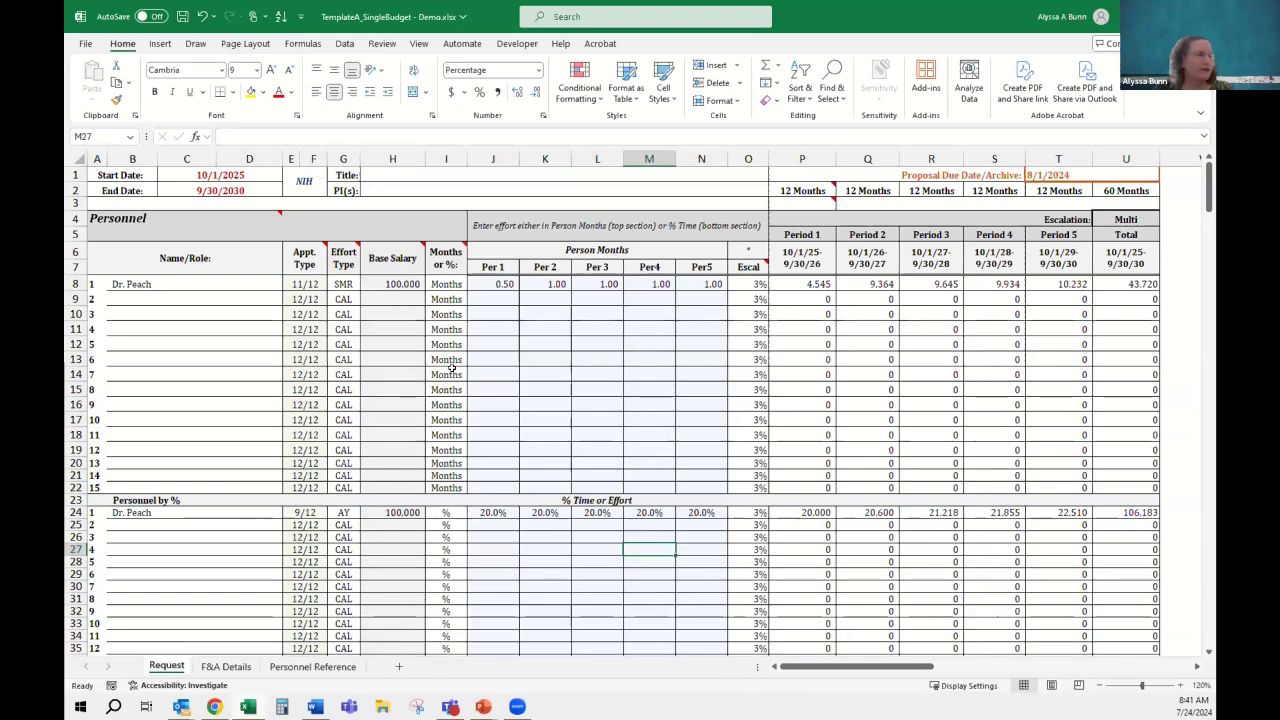
Enter the same investigator's name in the second row of the person months section
click(483, 287)
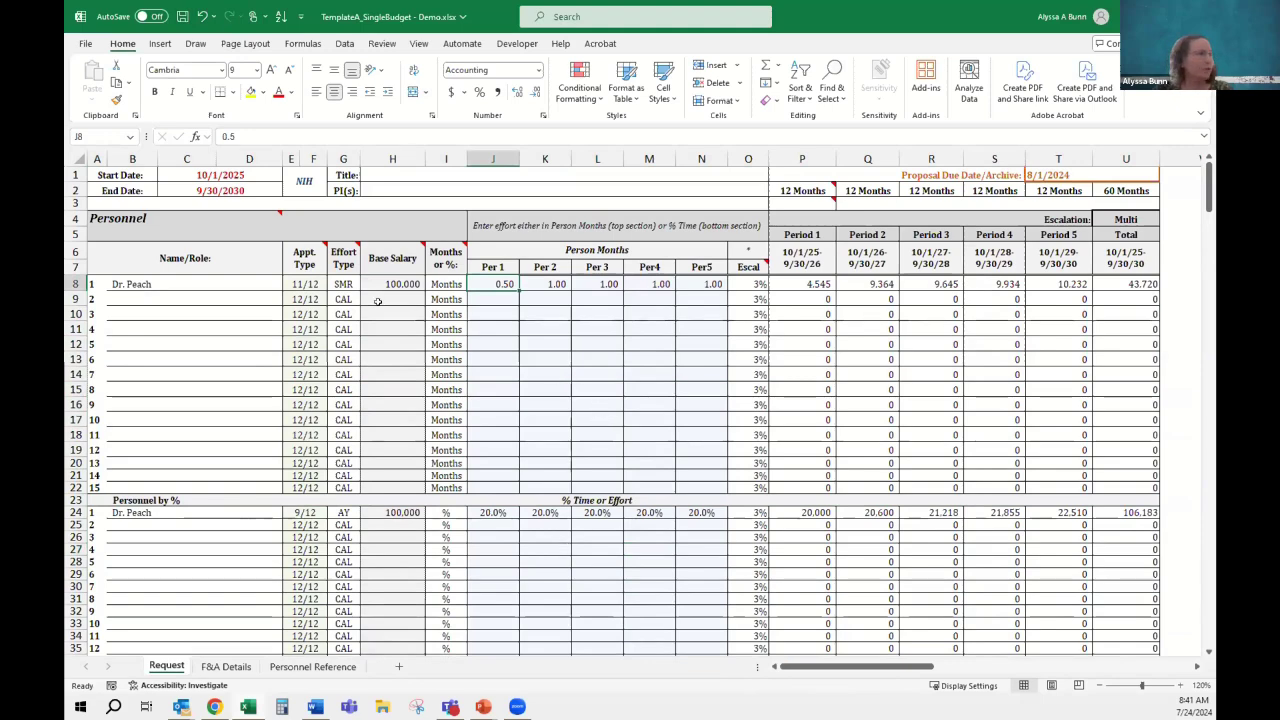
click(132, 297)
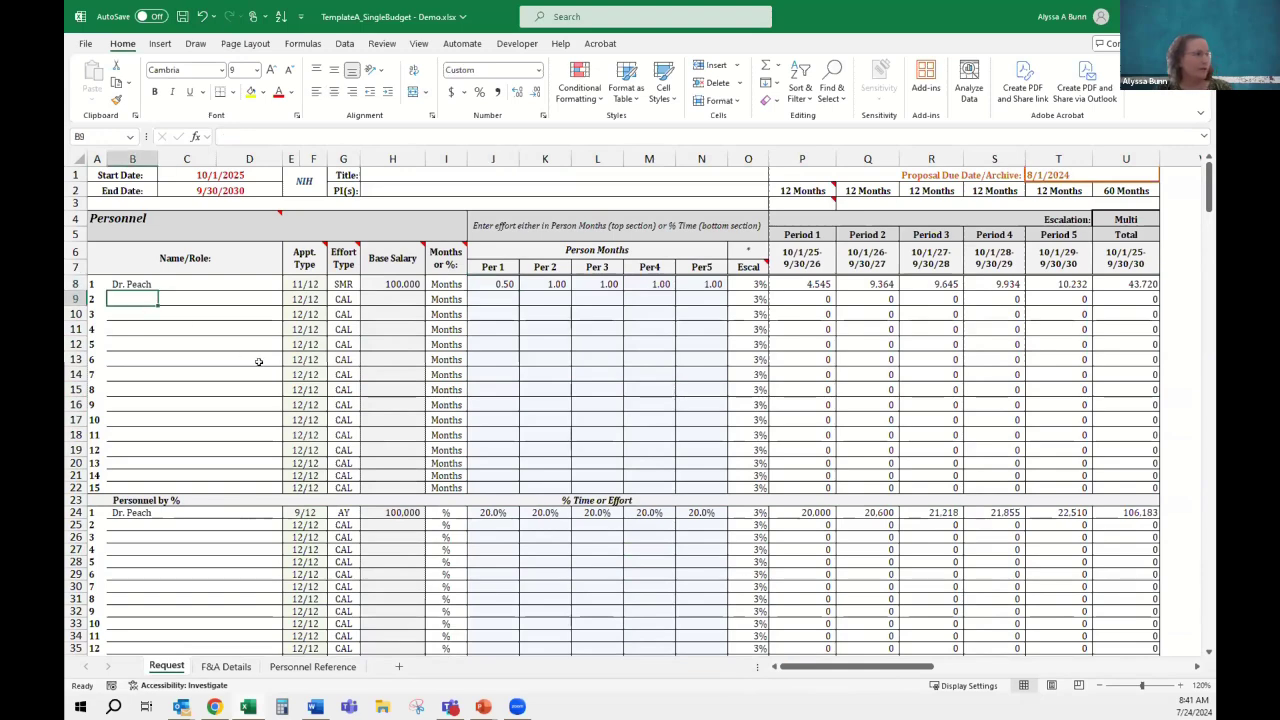
text(Dr. Peach)
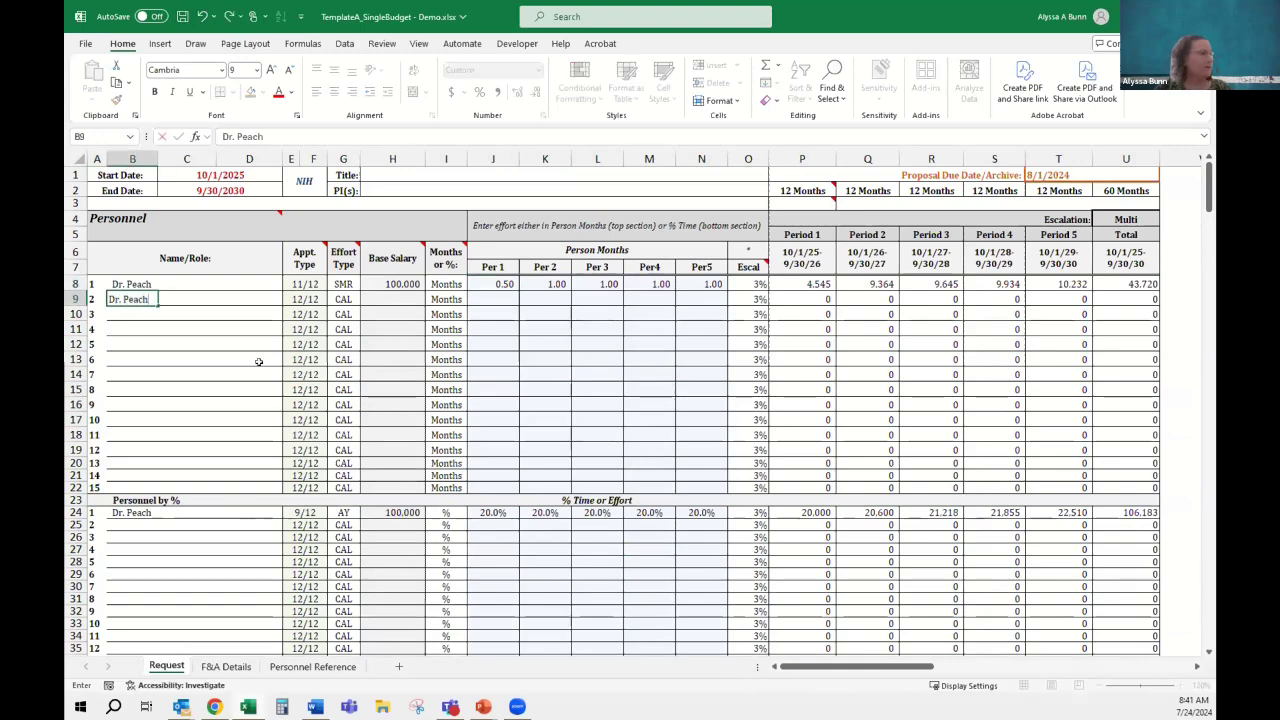
key(Tab)
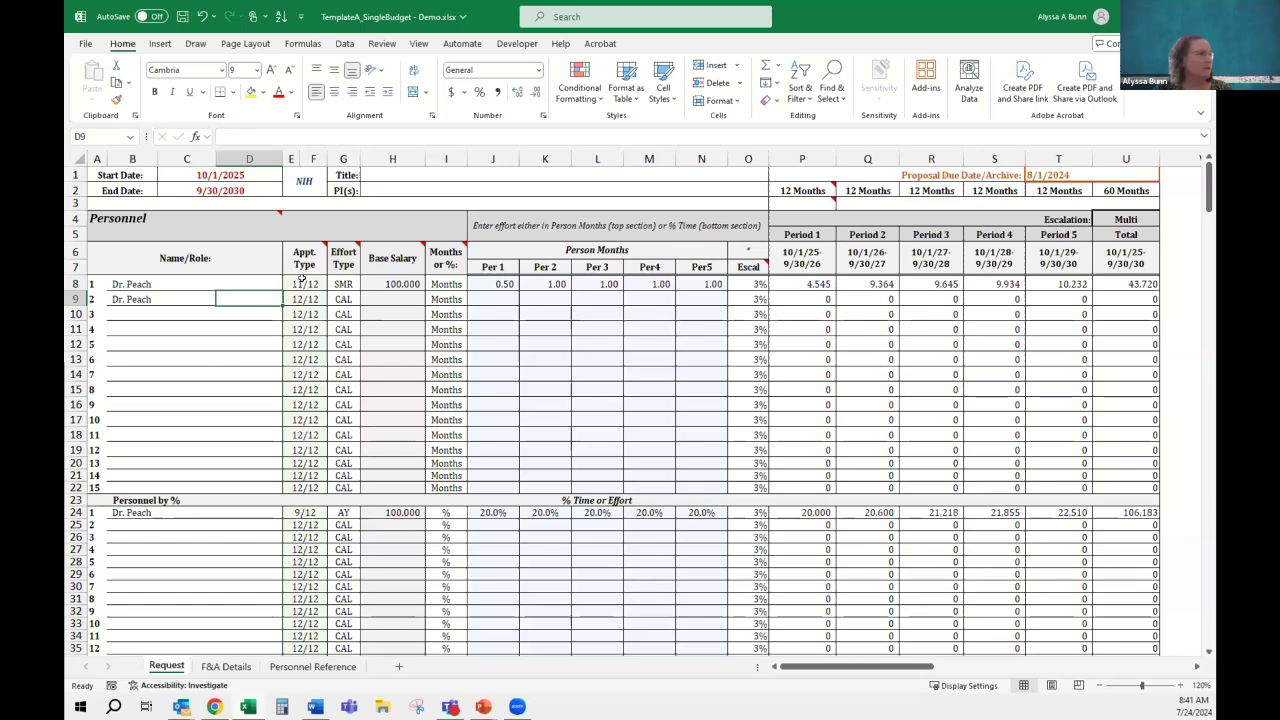
Set the appointment type to 9/12 for both the first and second person months rows
click(303, 284)
click(333, 284)
click(310, 299)
click(305, 299)
click(333, 299)
click(317, 313)
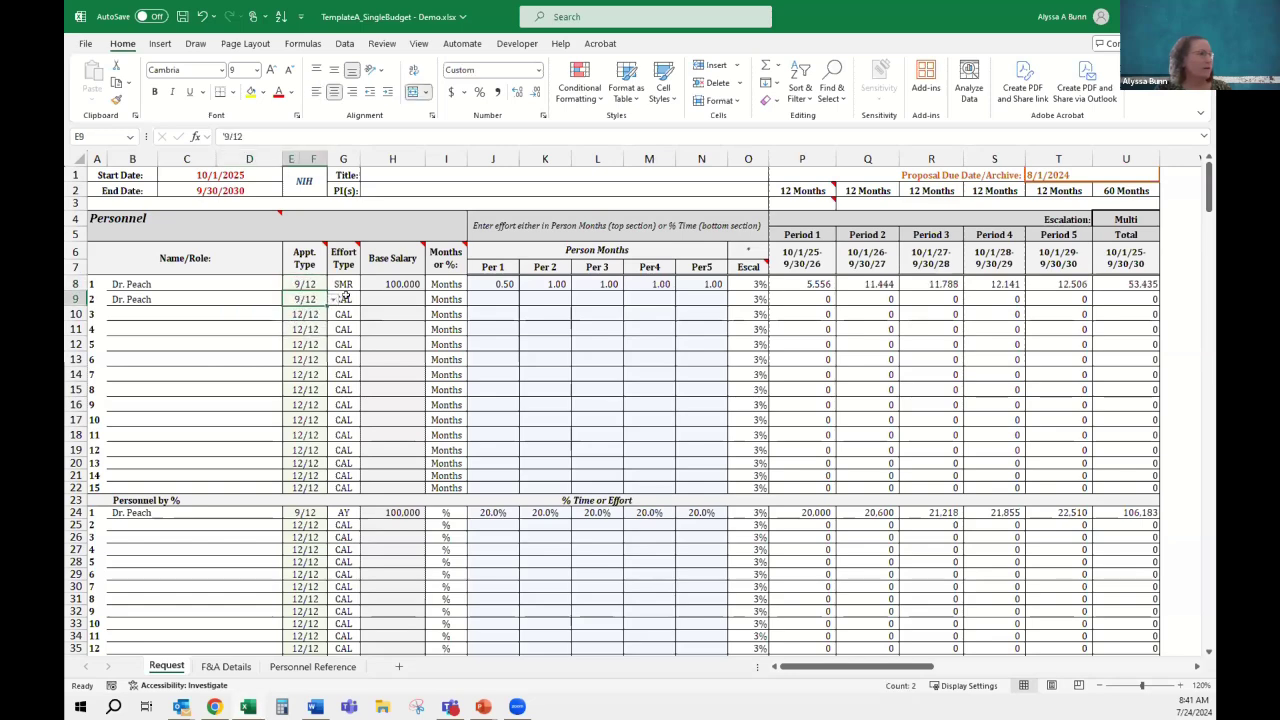
Set the second person months row's effort type to AY and its base salary to 100,000
click(345, 299)
click(366, 302)
click(336, 313)
click(390, 296)
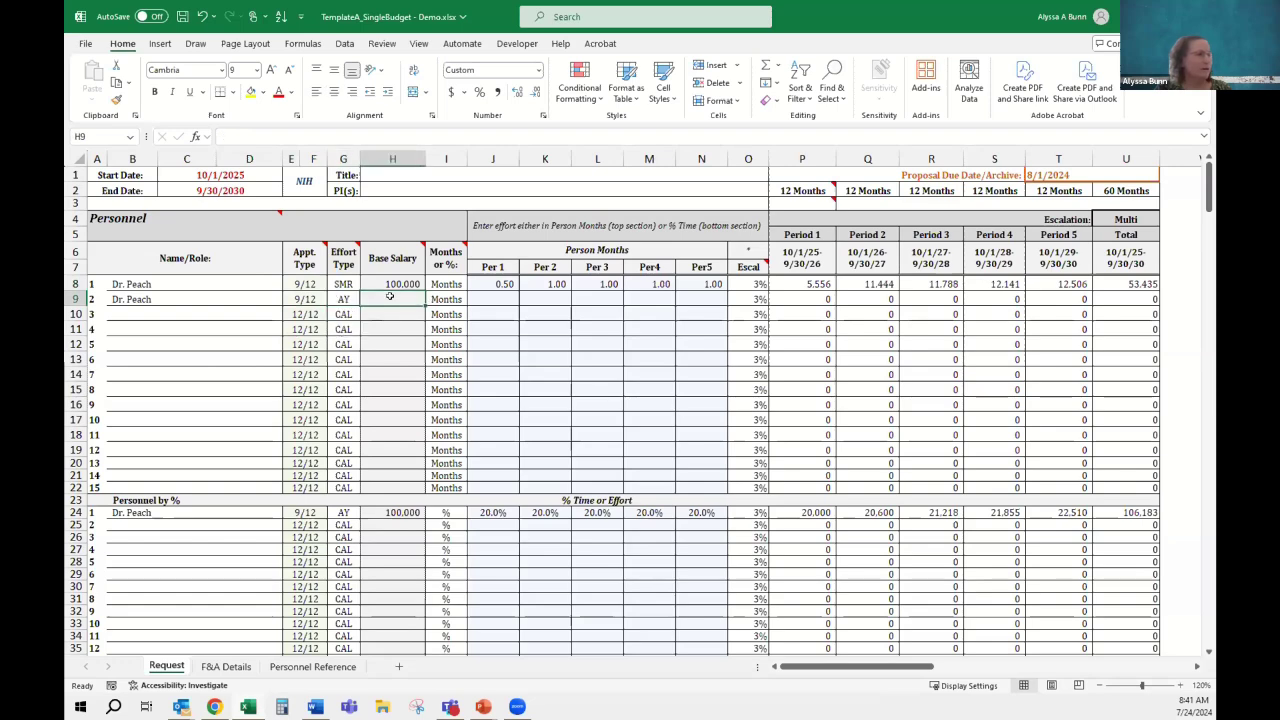
text(100000)
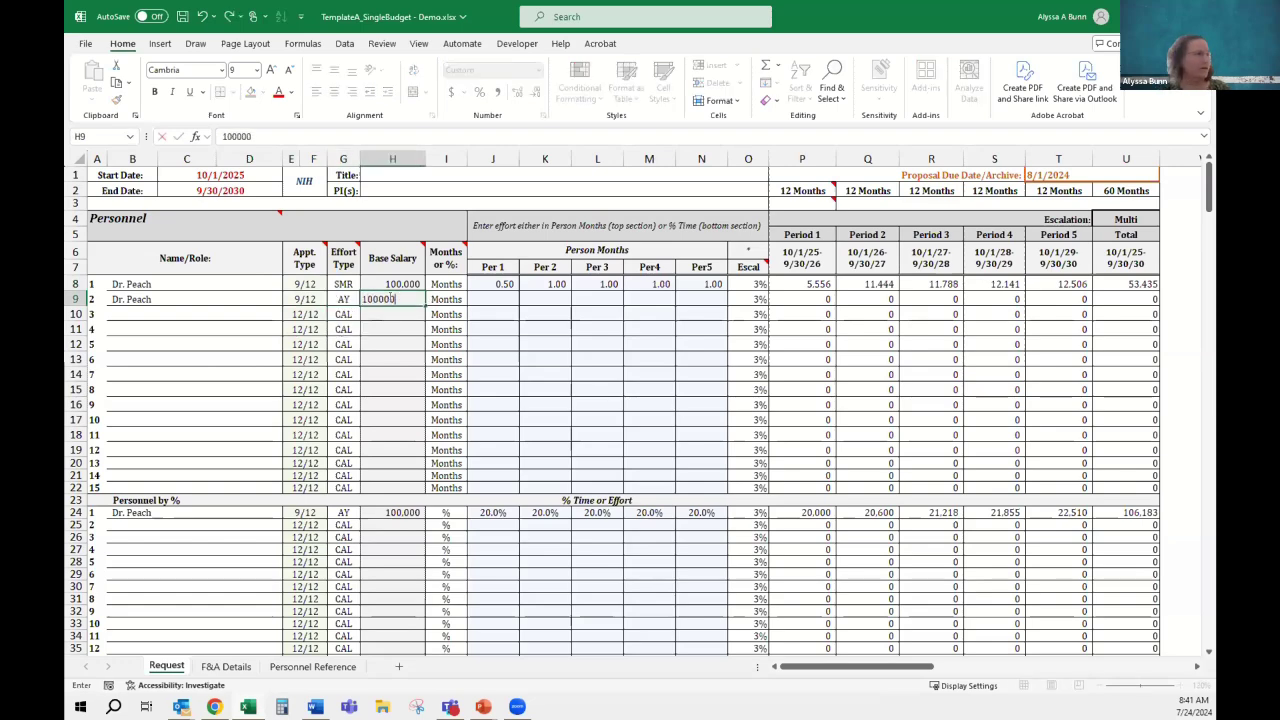
key(Tab)
click(390, 297)
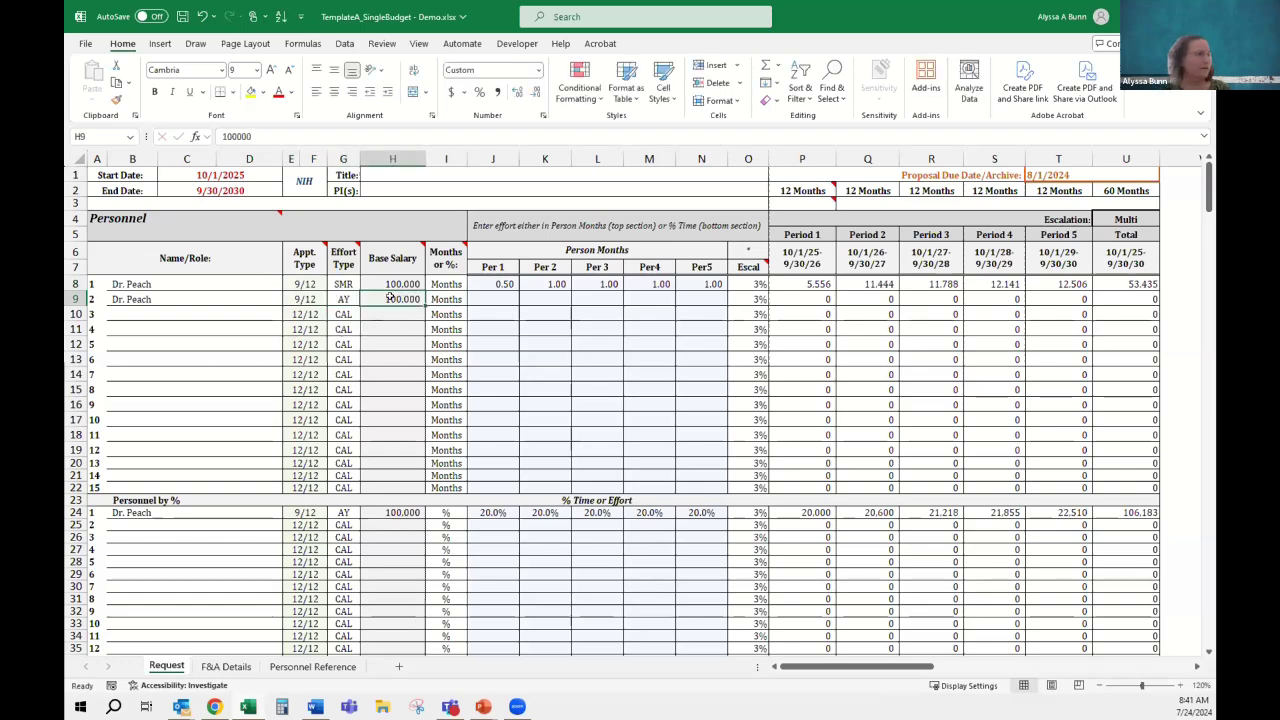
Switch the second personnel row's Months or % option to %
click(449, 299)
key(alt+Down)
click(445, 313)
Enter .2 as the second personnel row's Period 1 effort
click(500, 296)
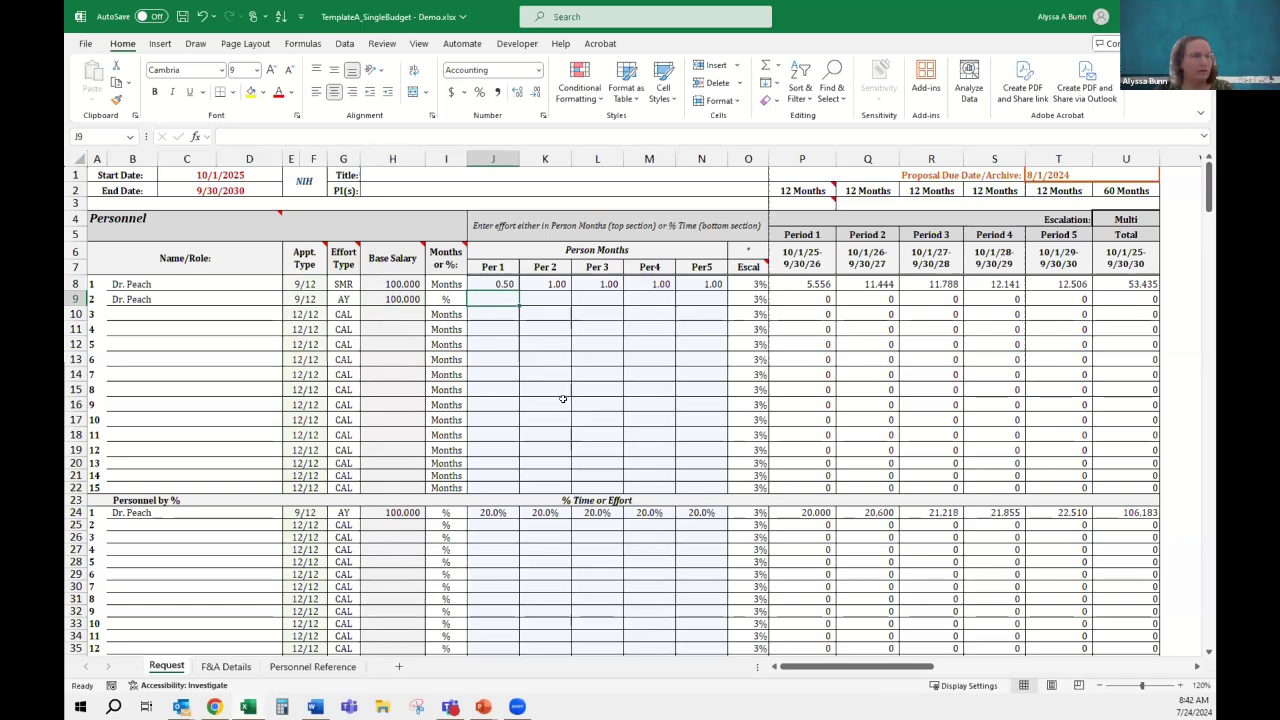
text(.)
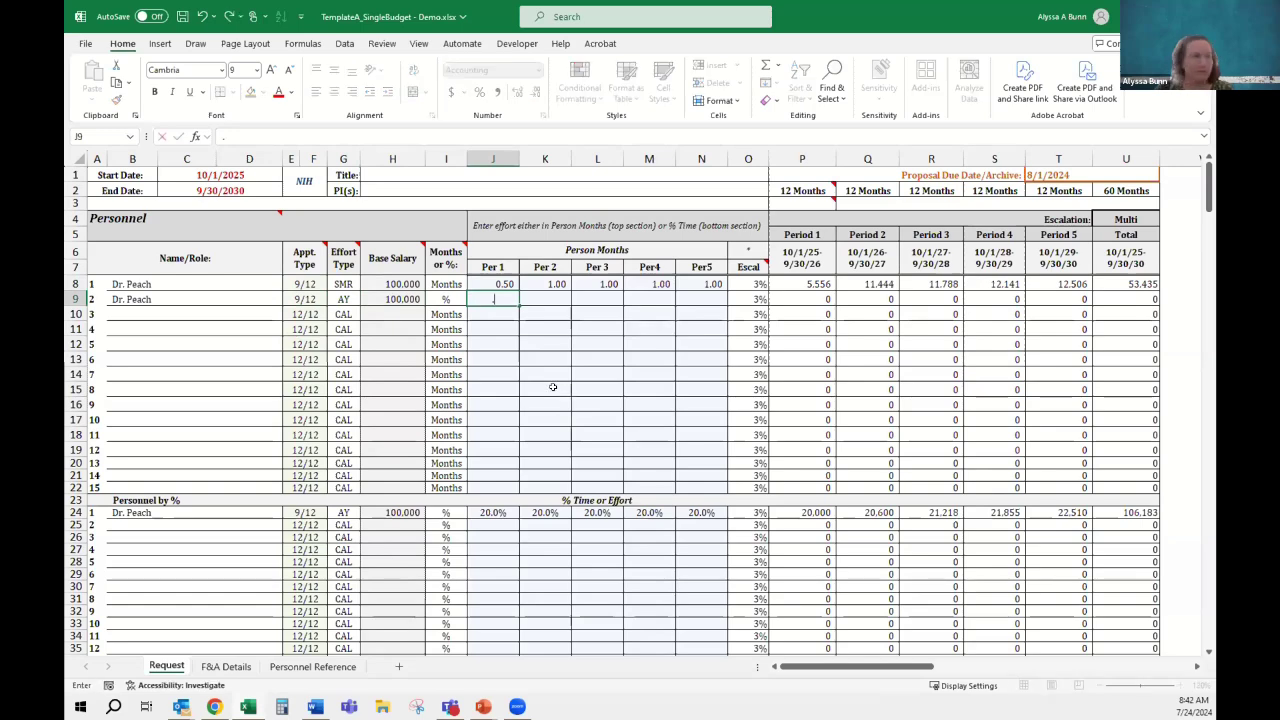
text(2)
key(Tab)
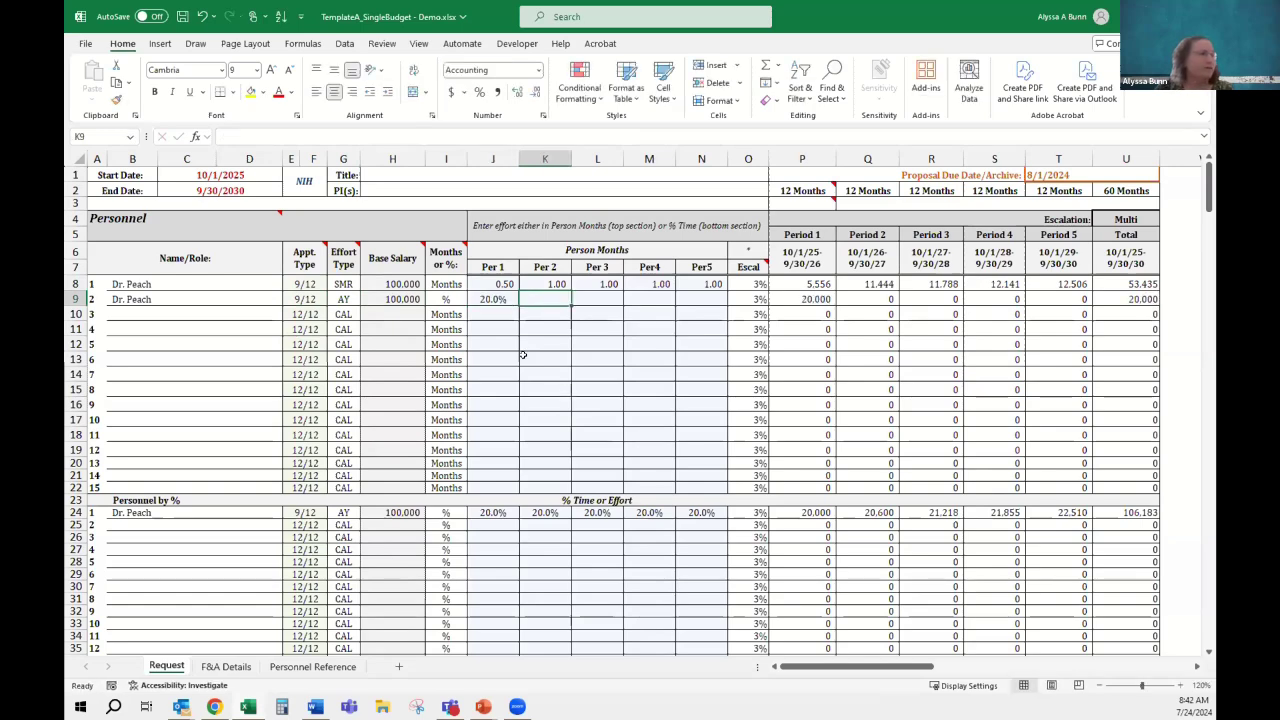
Try entering the second personnel row's Period 1 effort as the whole number 20
click(502, 301)
text(20)
key(Tab)
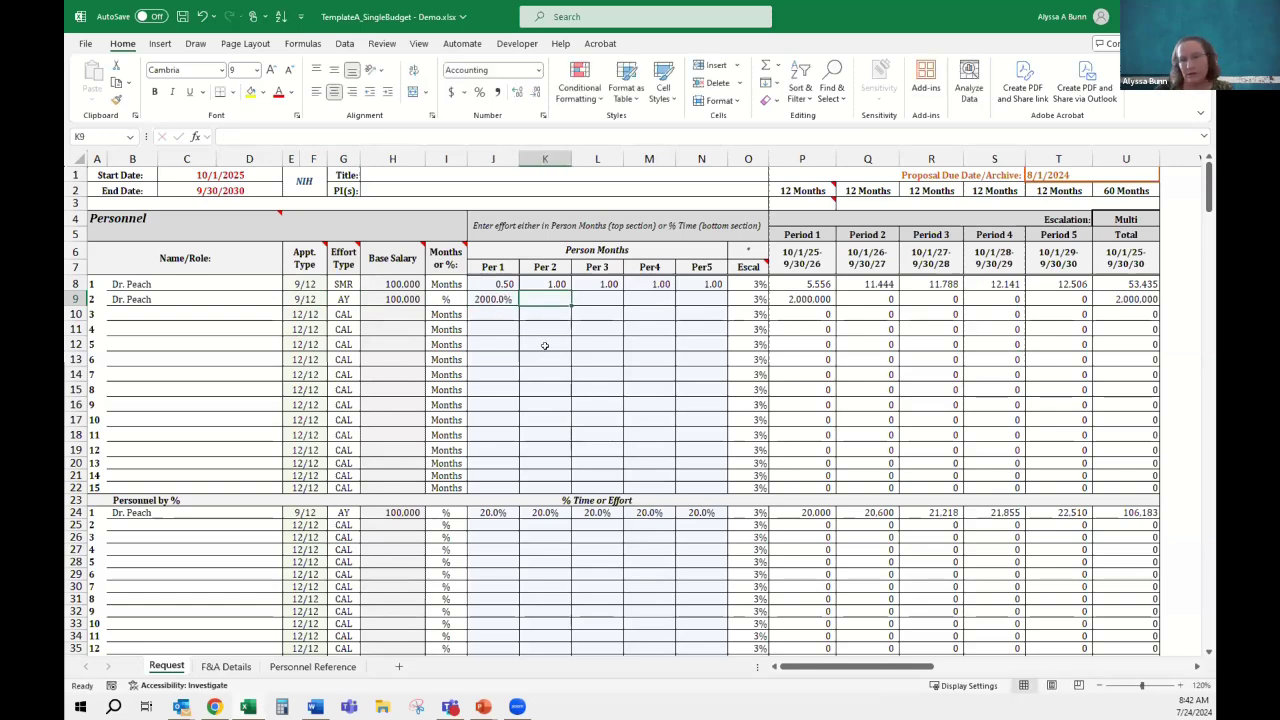
Correct the second personnel row's Period 1 effort to 20%
key(Left)
text(20)
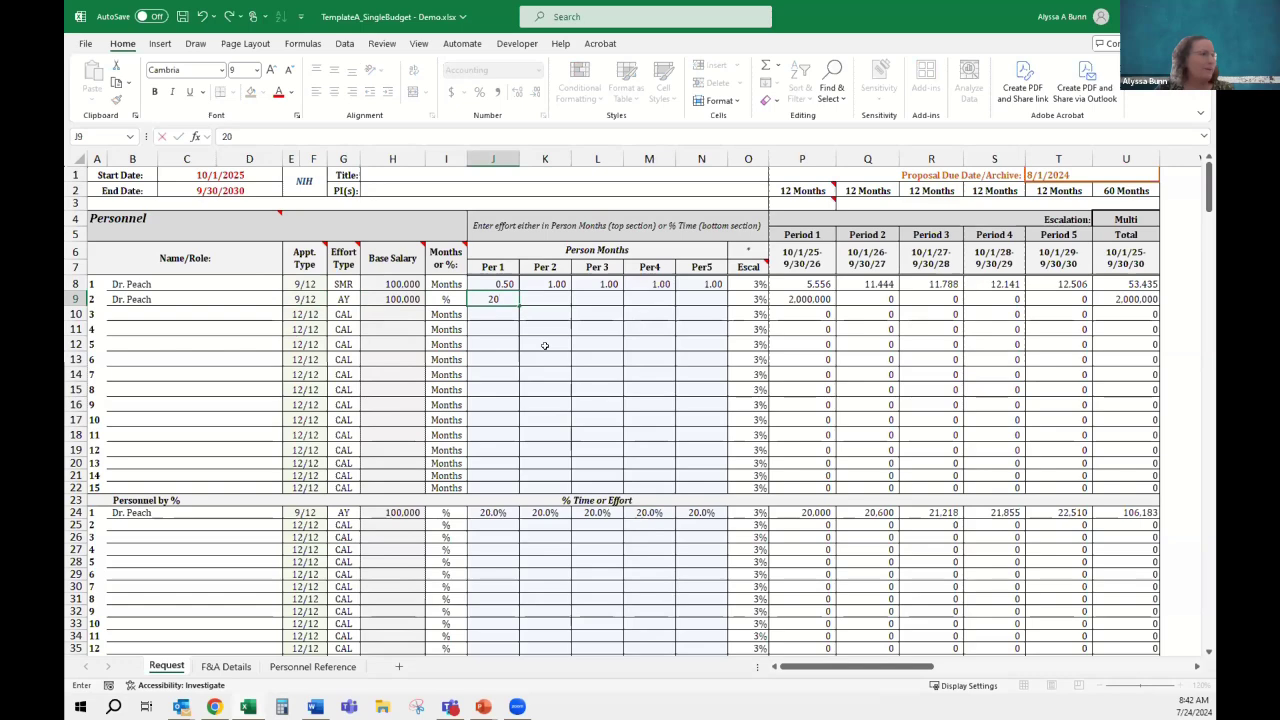
key(BackSpace)
text(20)
key(Return)
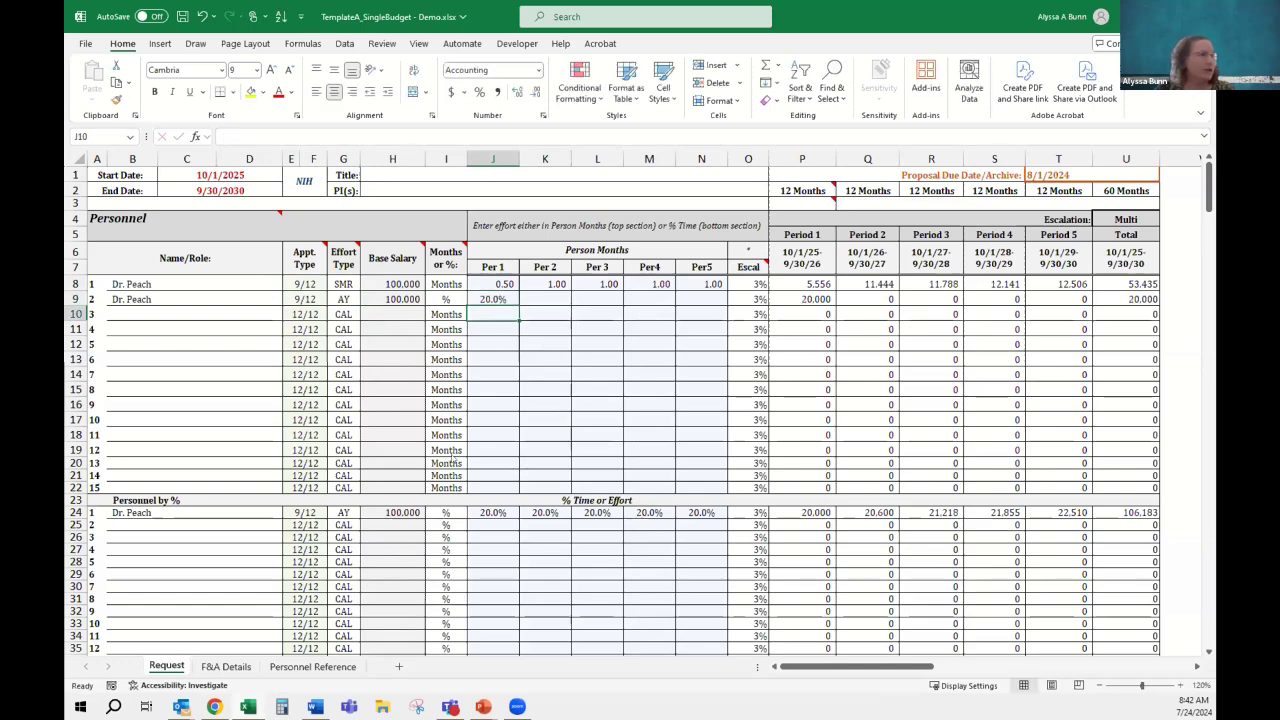
Apply the percent number format to the second personnel row's Period 1 through Period 5 effort cells
drag(492, 298, 683, 301)
click(479, 92)
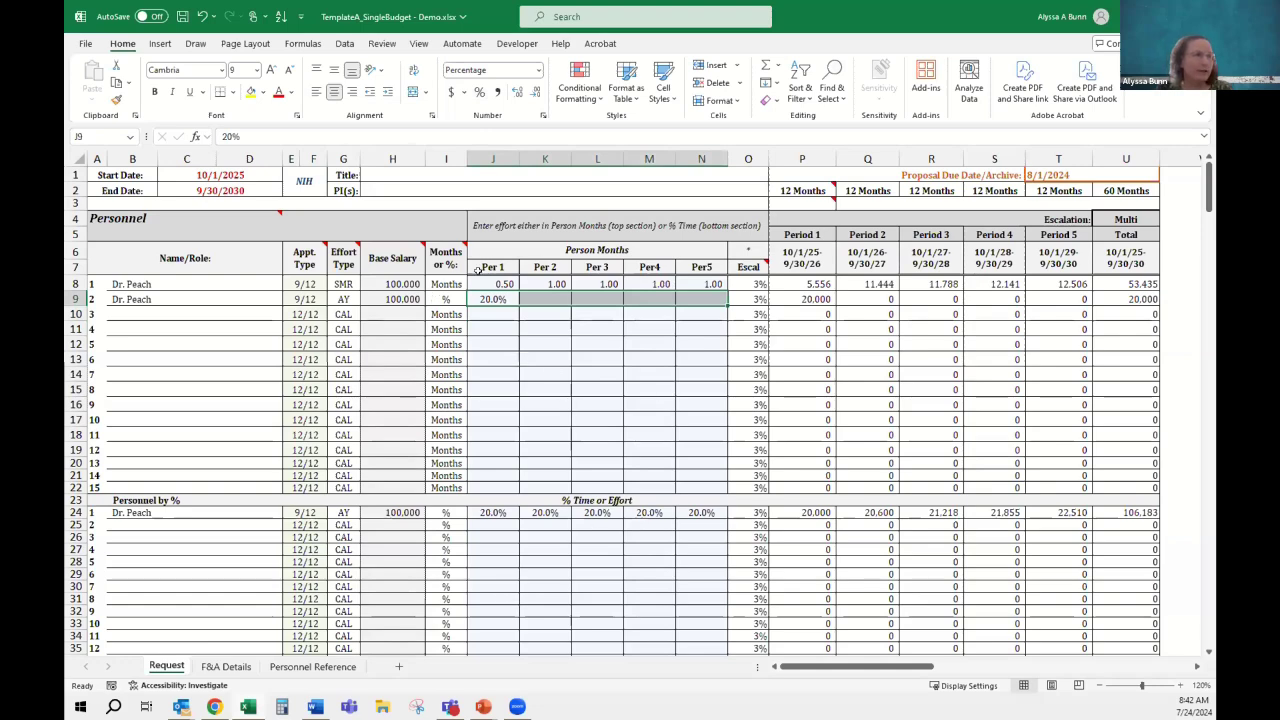
click(556, 402)
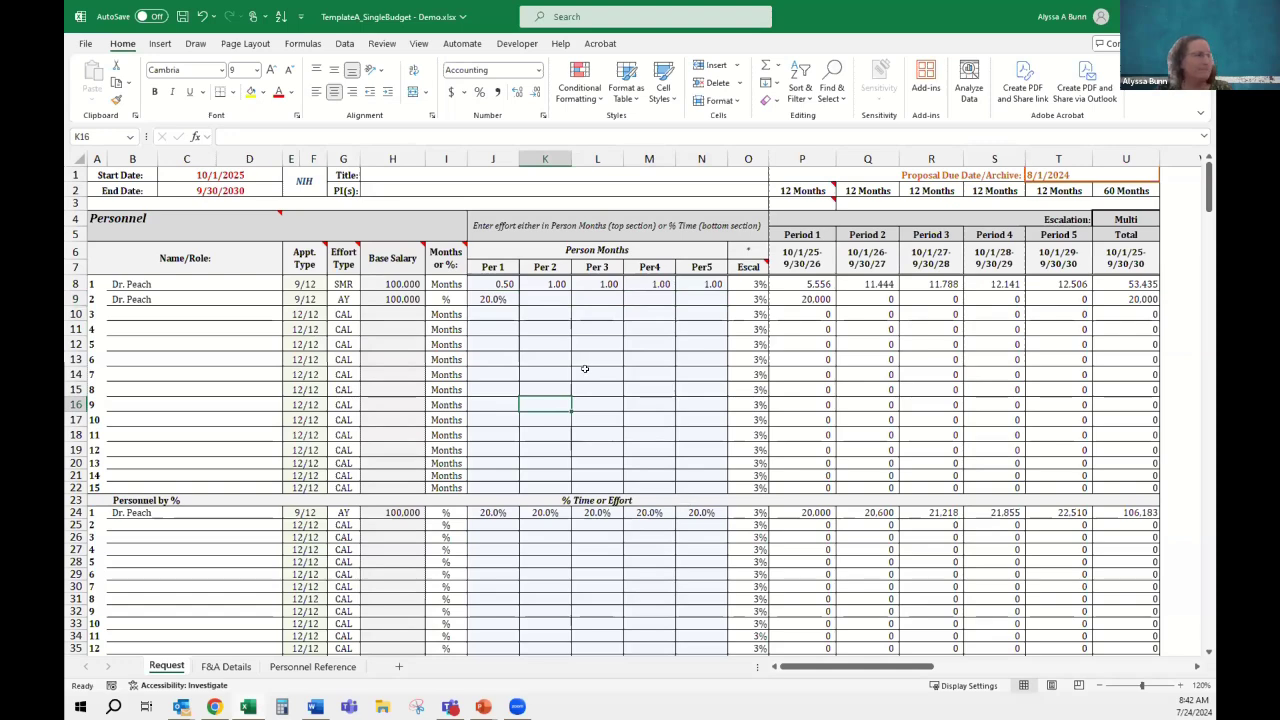
Hide the Personnel by % header row 23 and unhide the rows between row 38 and Total Salaries
right_click(86, 497)
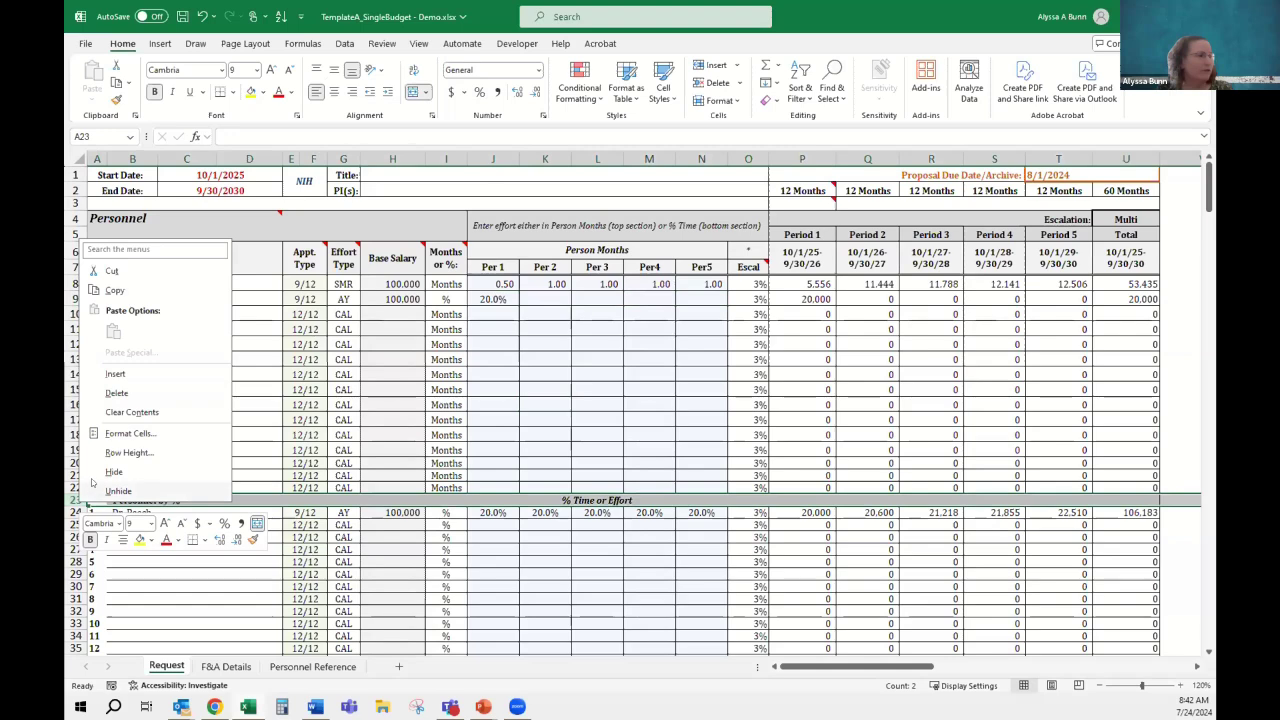
click(112, 472)
drag(82, 487, 75, 524)
scroll(94, 510, down, 3)
right_click(75, 537)
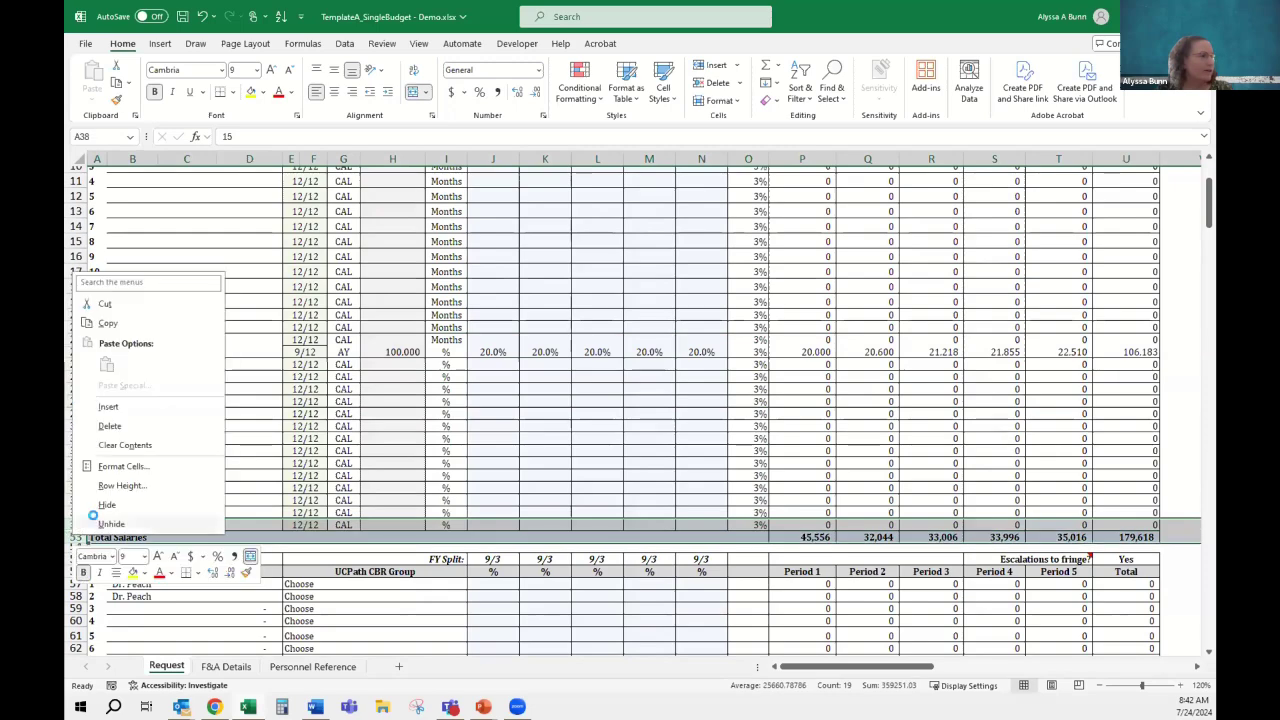
click(111, 524)
scroll(100, 455, up, 3)
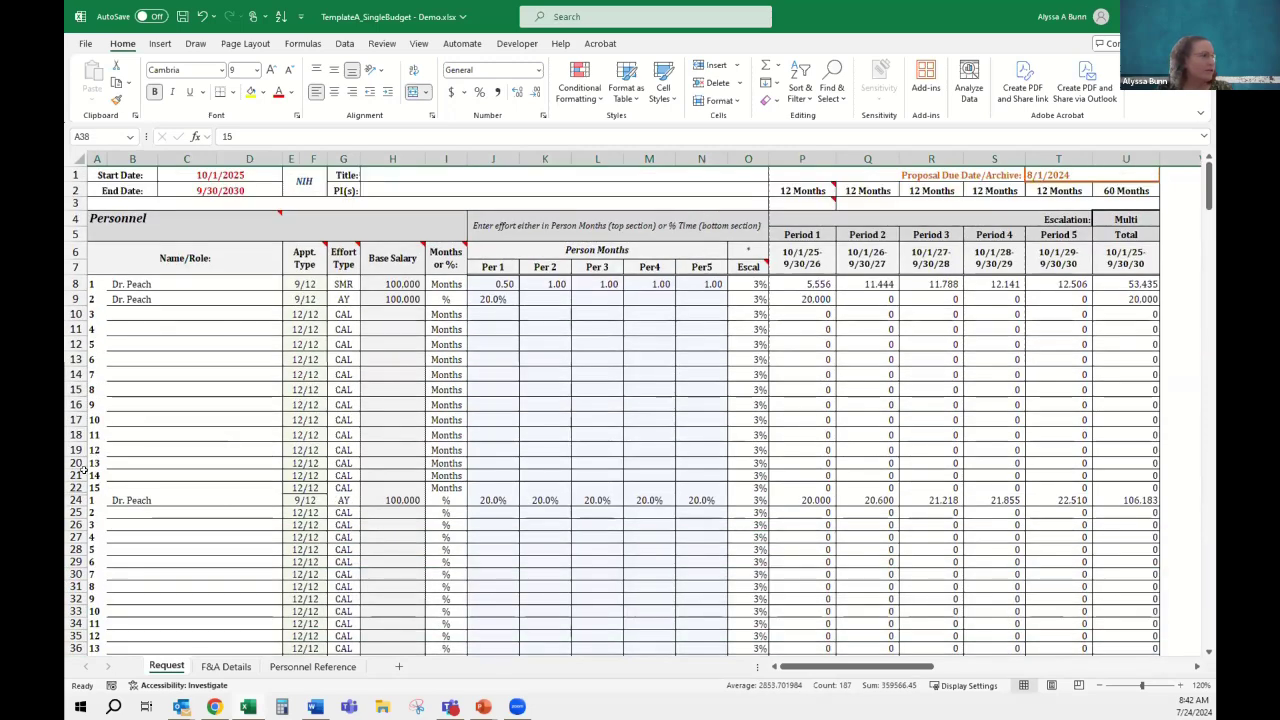
scroll(201, 378, down, 8)
scroll(201, 388, up, 8)
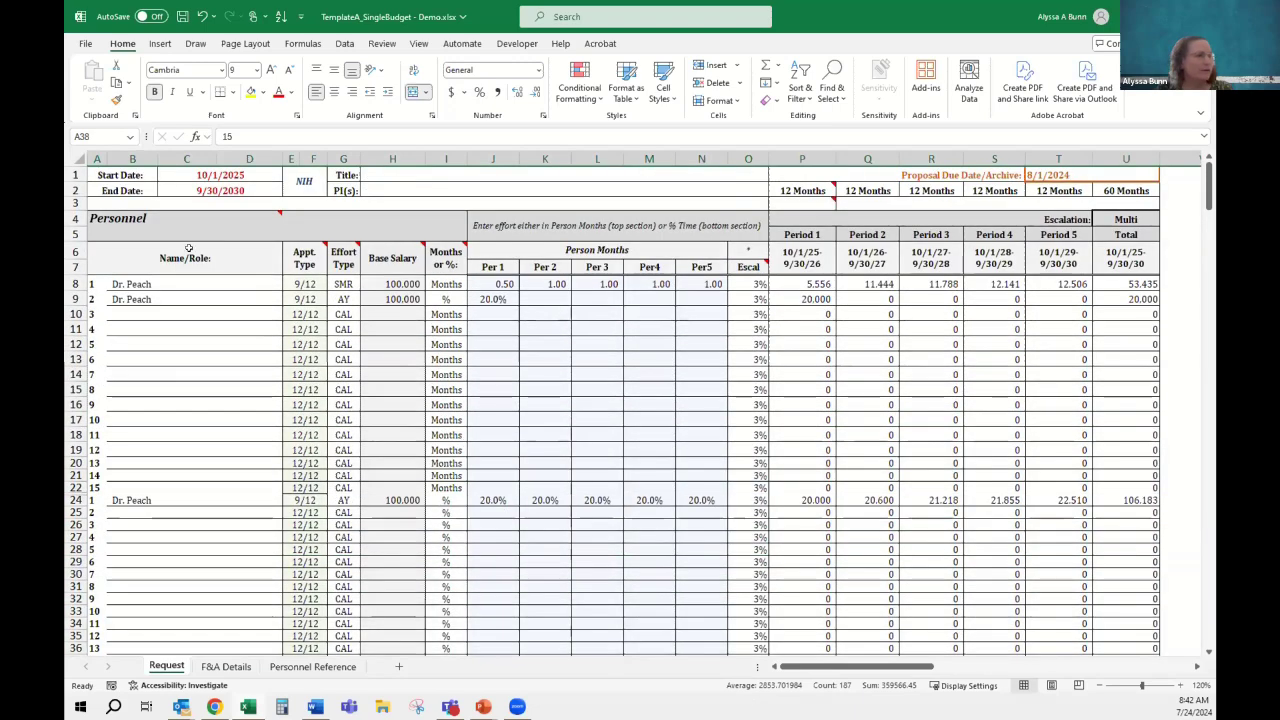
Undo the unhiding of rows above Total Salaries and the hiding of the Personnel by % header row
click(202, 16)
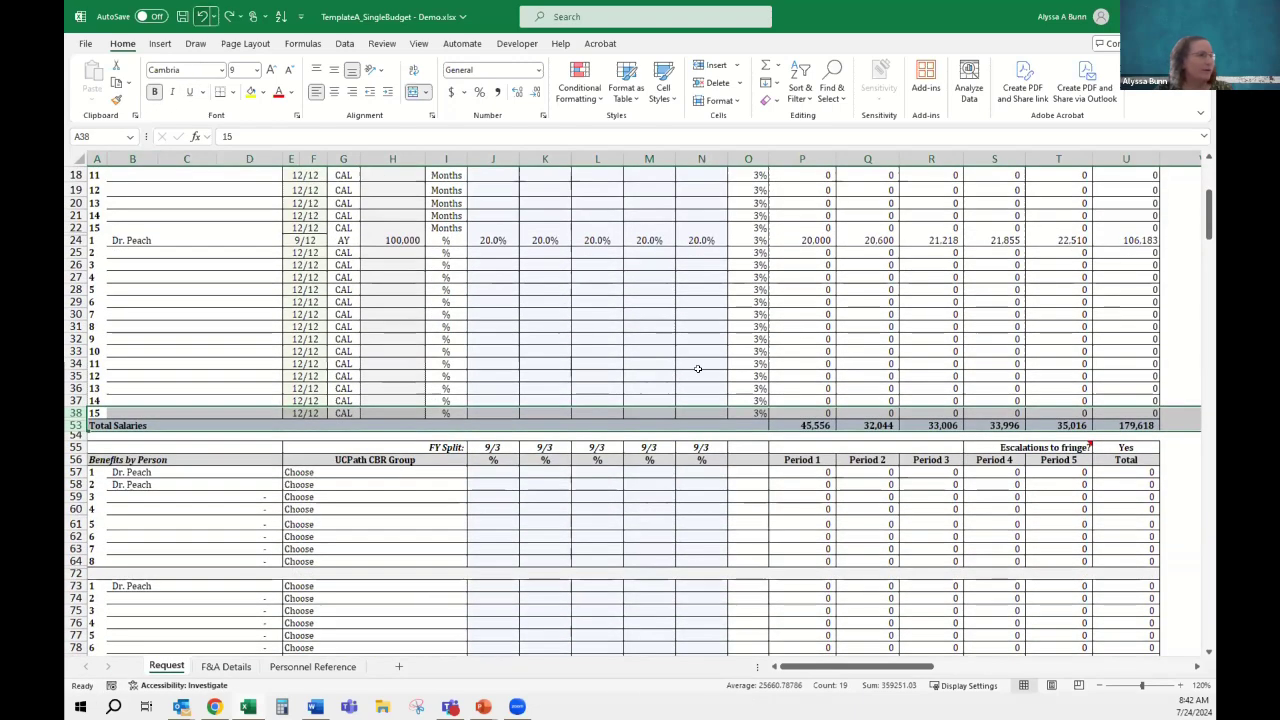
click(849, 380)
scroll(849, 382, up, 6)
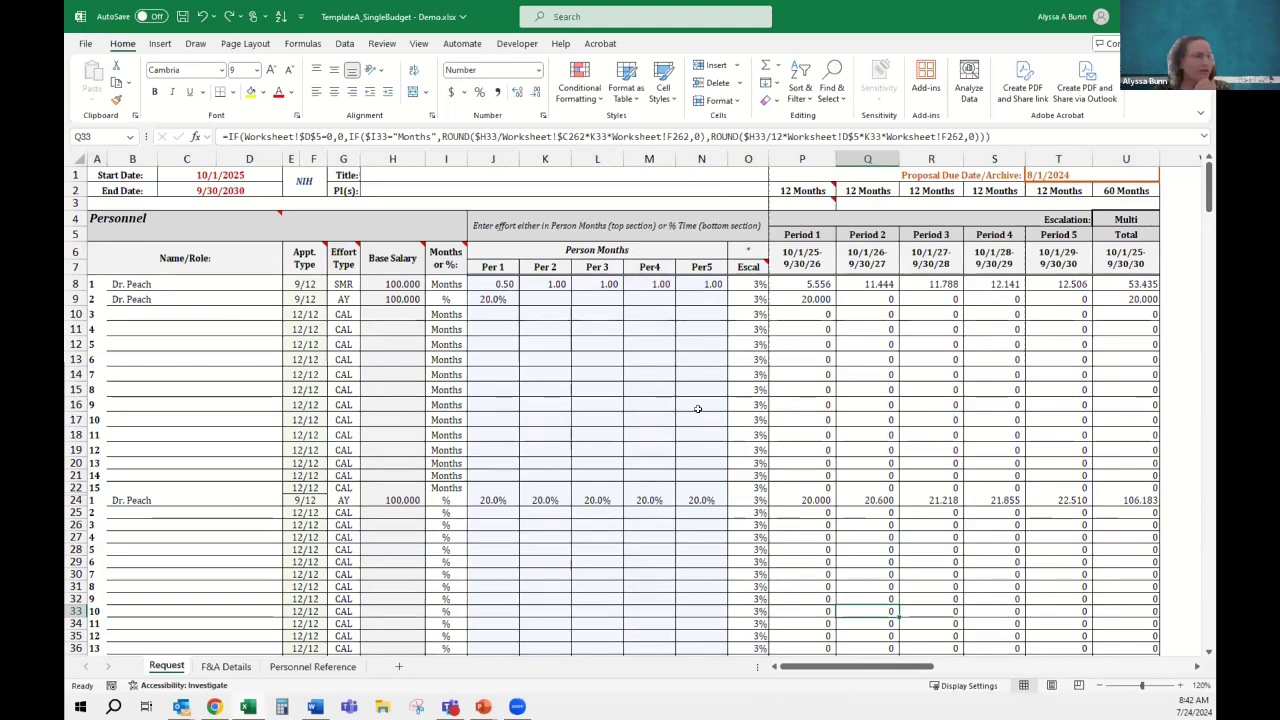
key(ctrl+z)
key(ctrl+z)
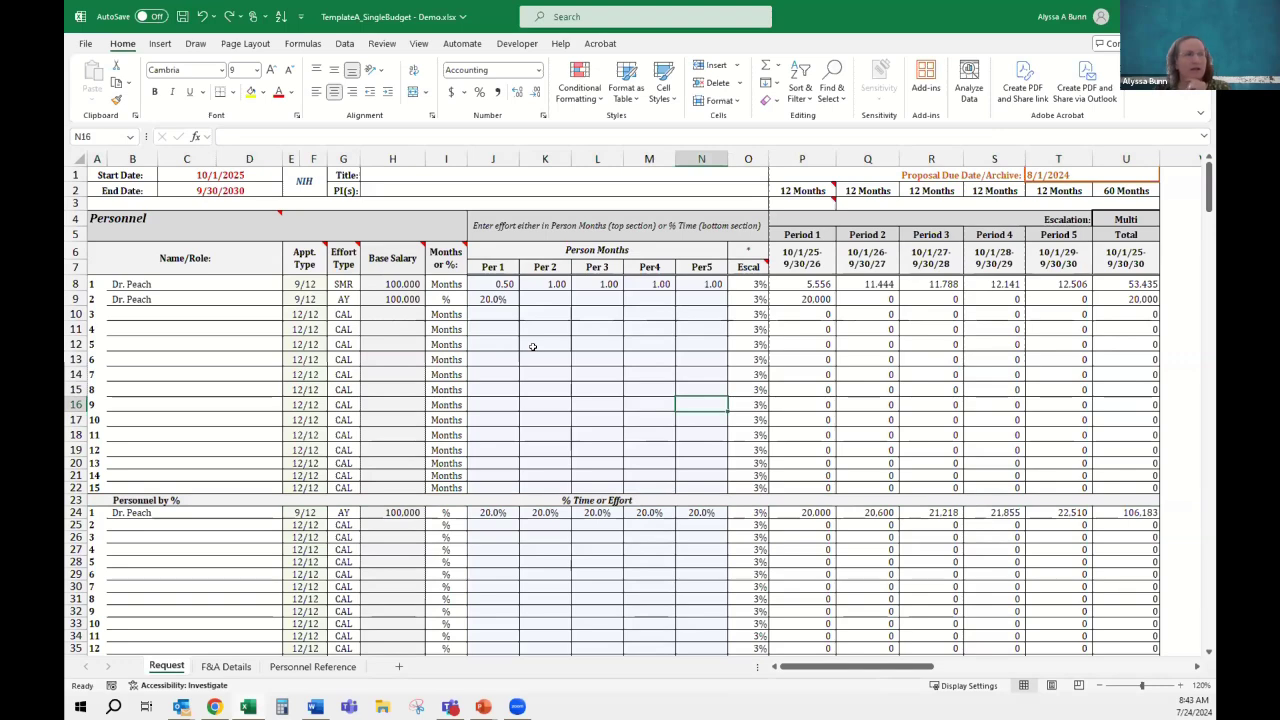
Copy the second personnel row's 20% Period 1 effort into Period 2 and check its Period 2 salary cell
click(388, 300)
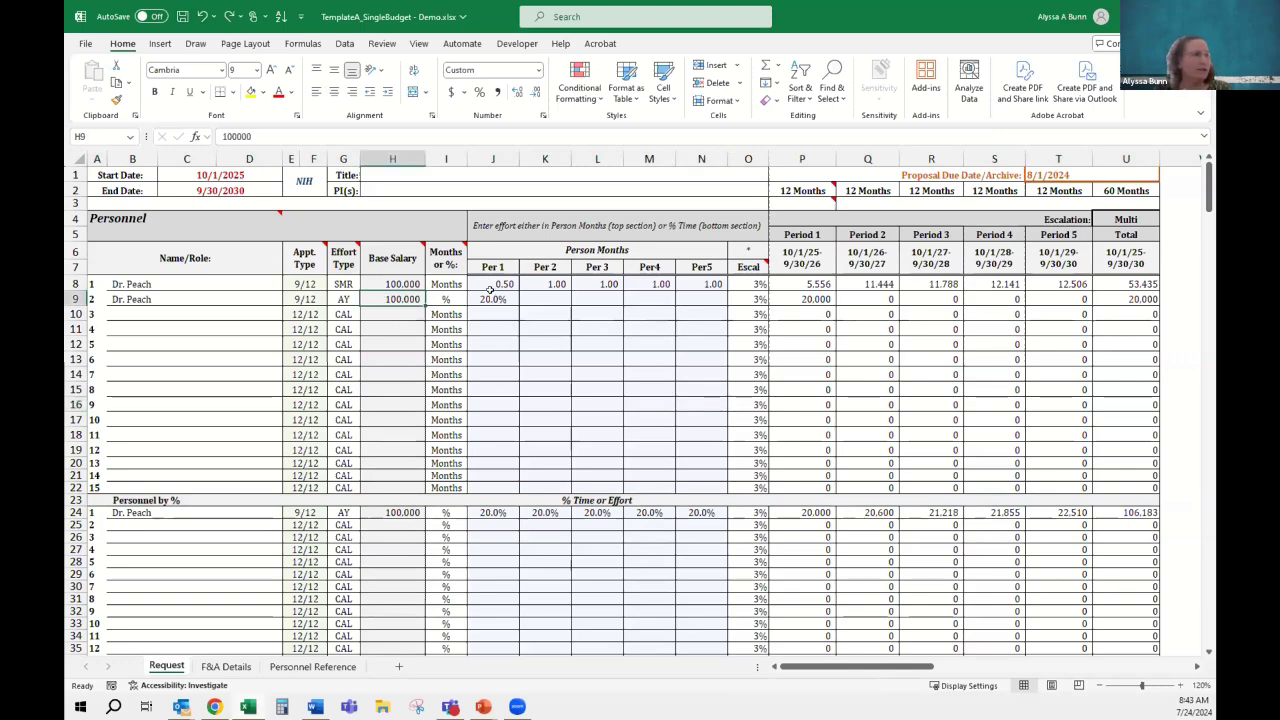
click(492, 298)
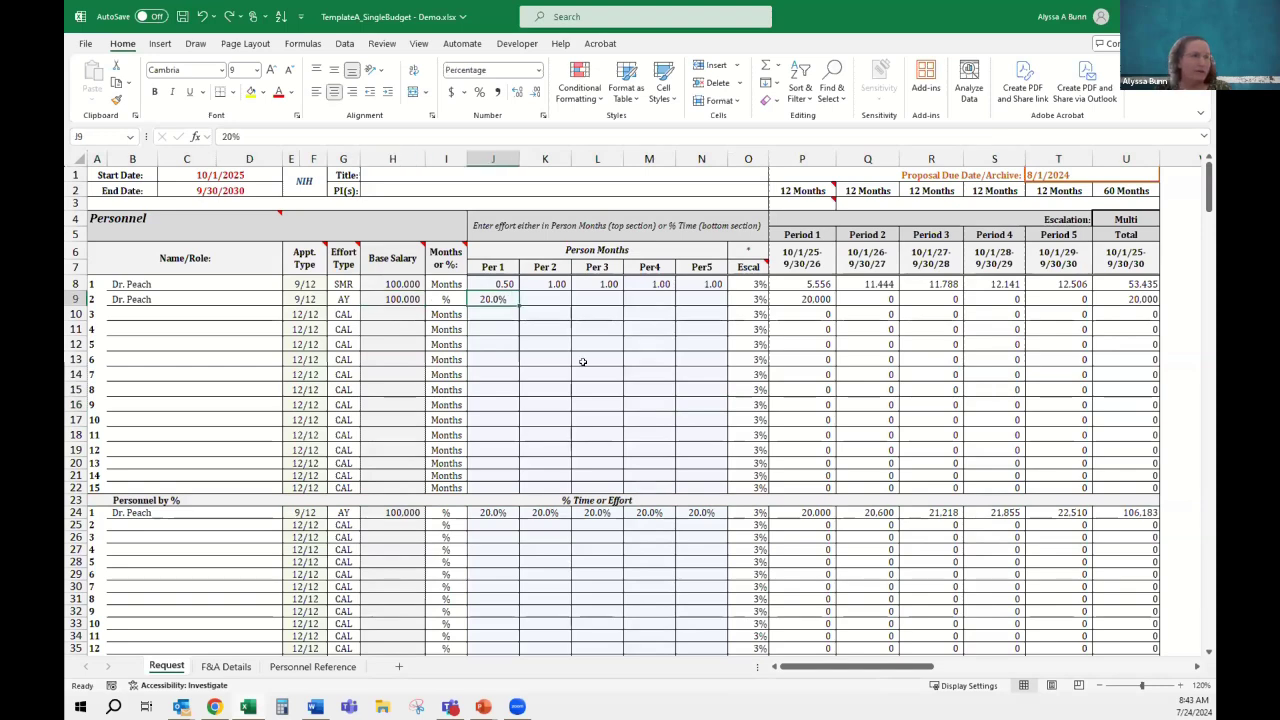
click(797, 300)
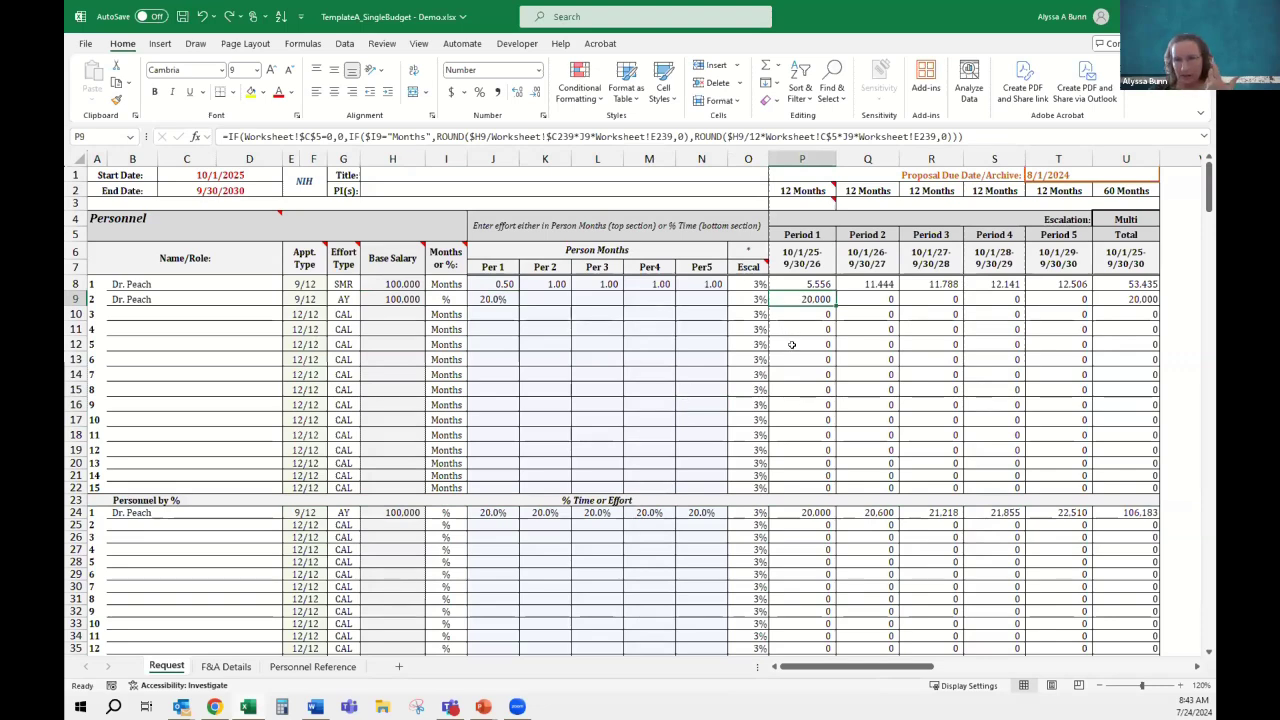
click(681, 358)
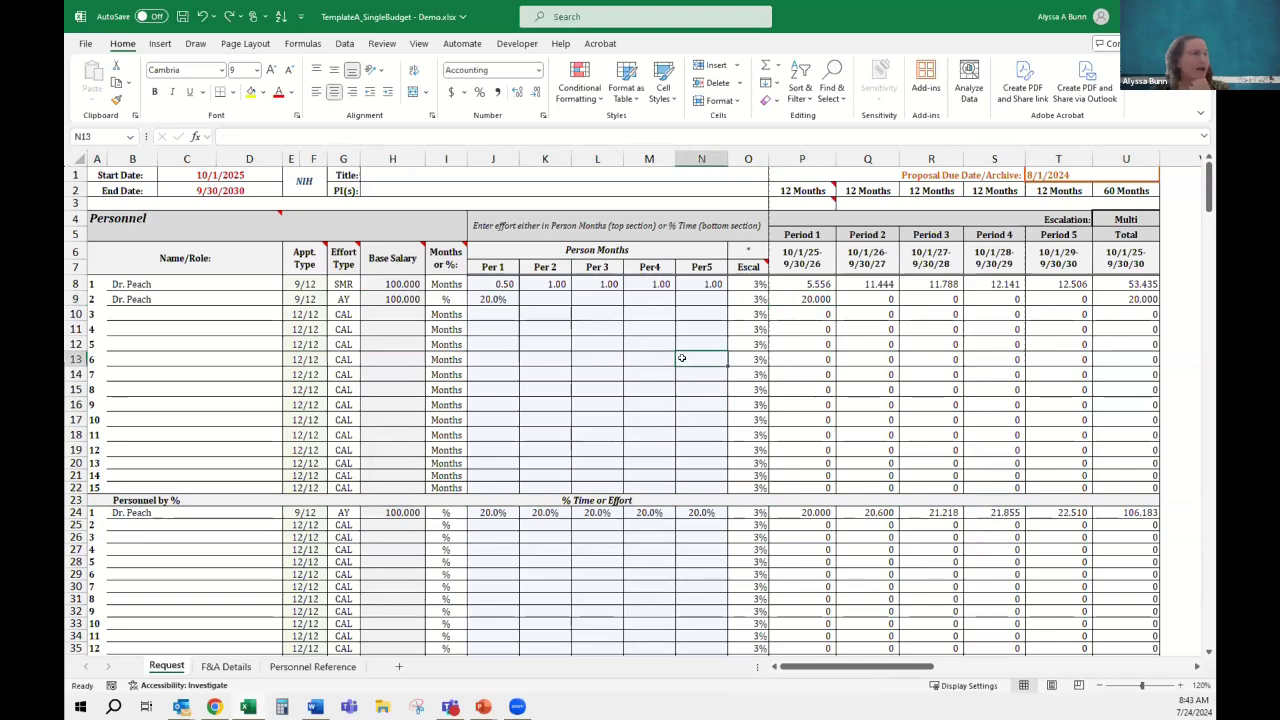
click(748, 299)
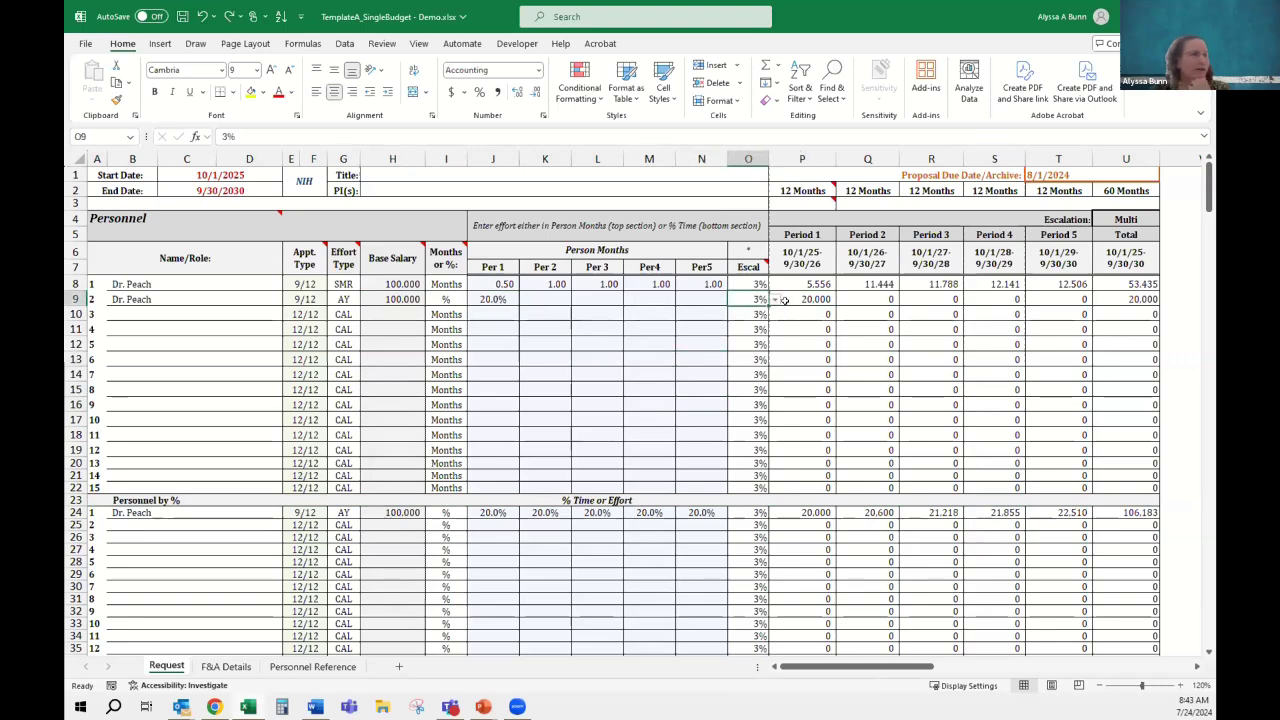
click(479, 295)
drag(519, 306, 567, 305)
click(857, 297)
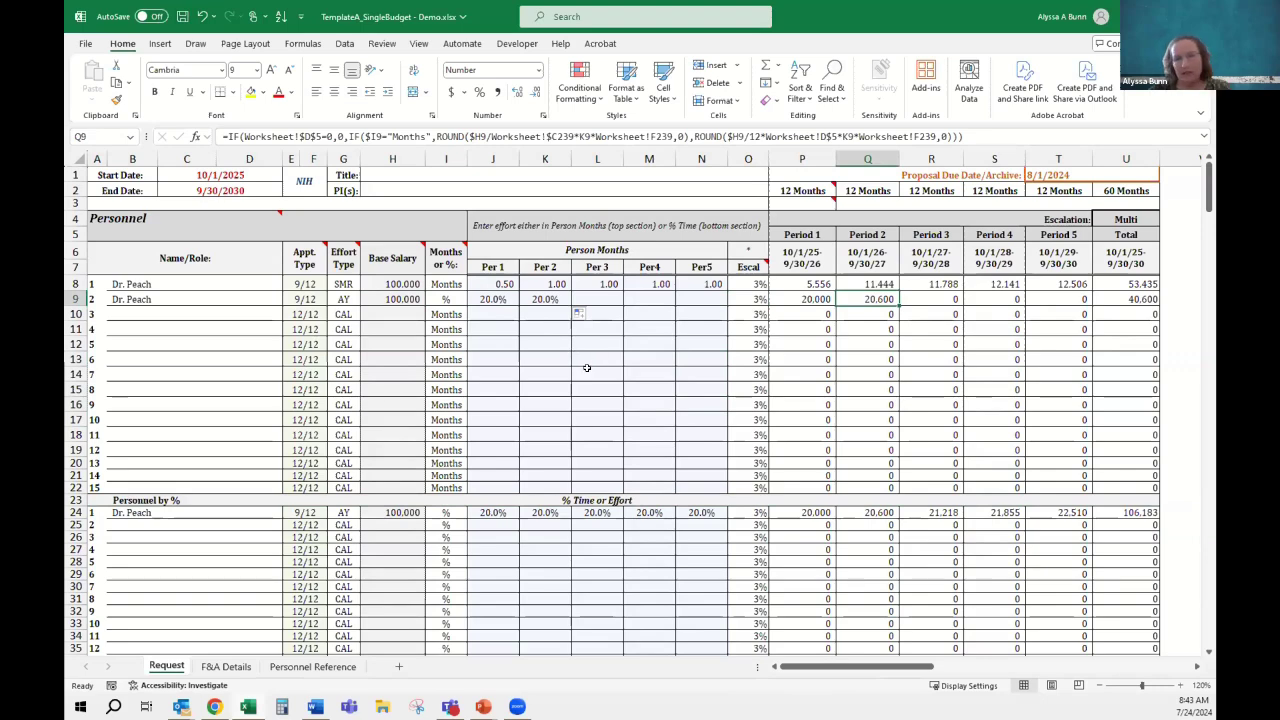
Switch the second personnel row's escalation rate to Custom
click(367, 298)
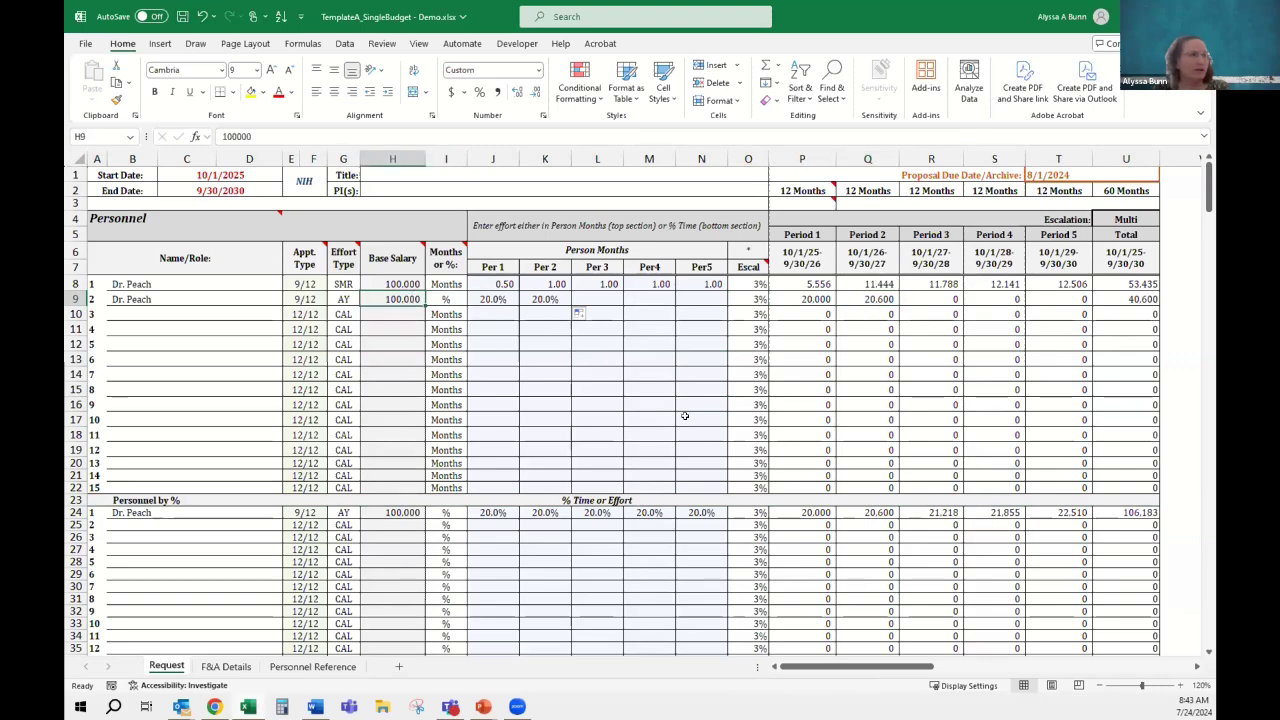
click(756, 296)
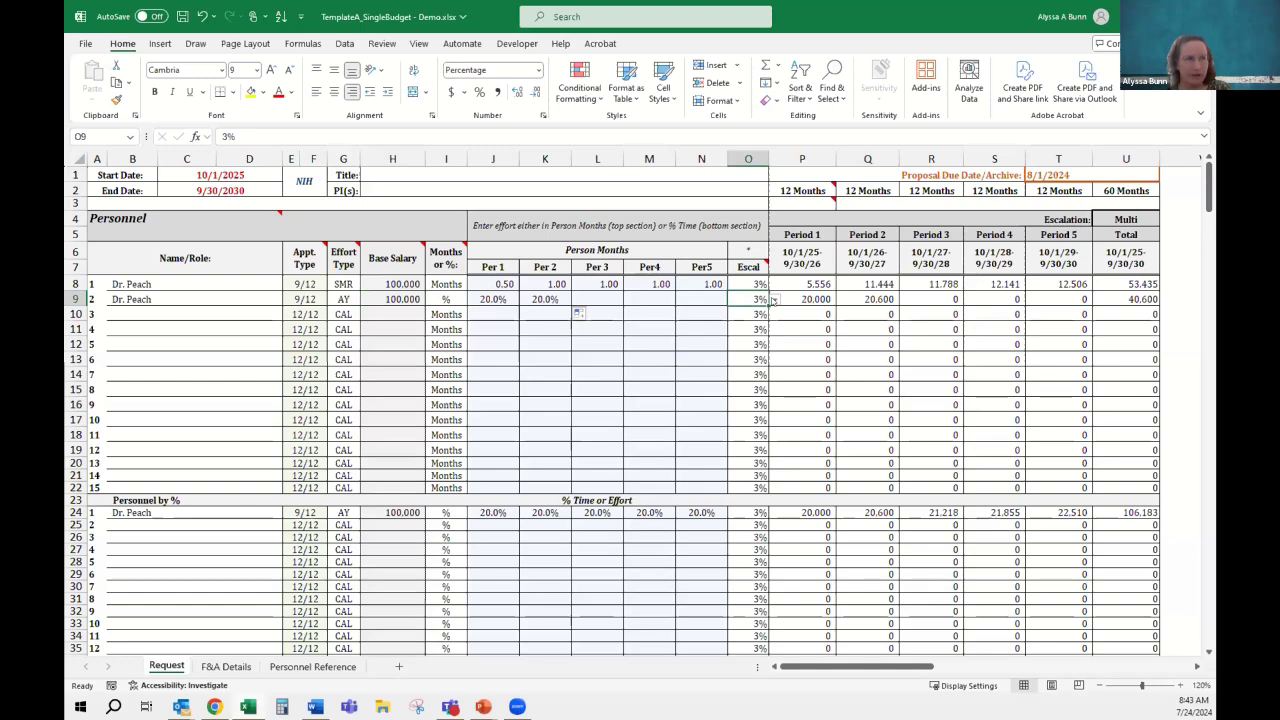
click(774, 300)
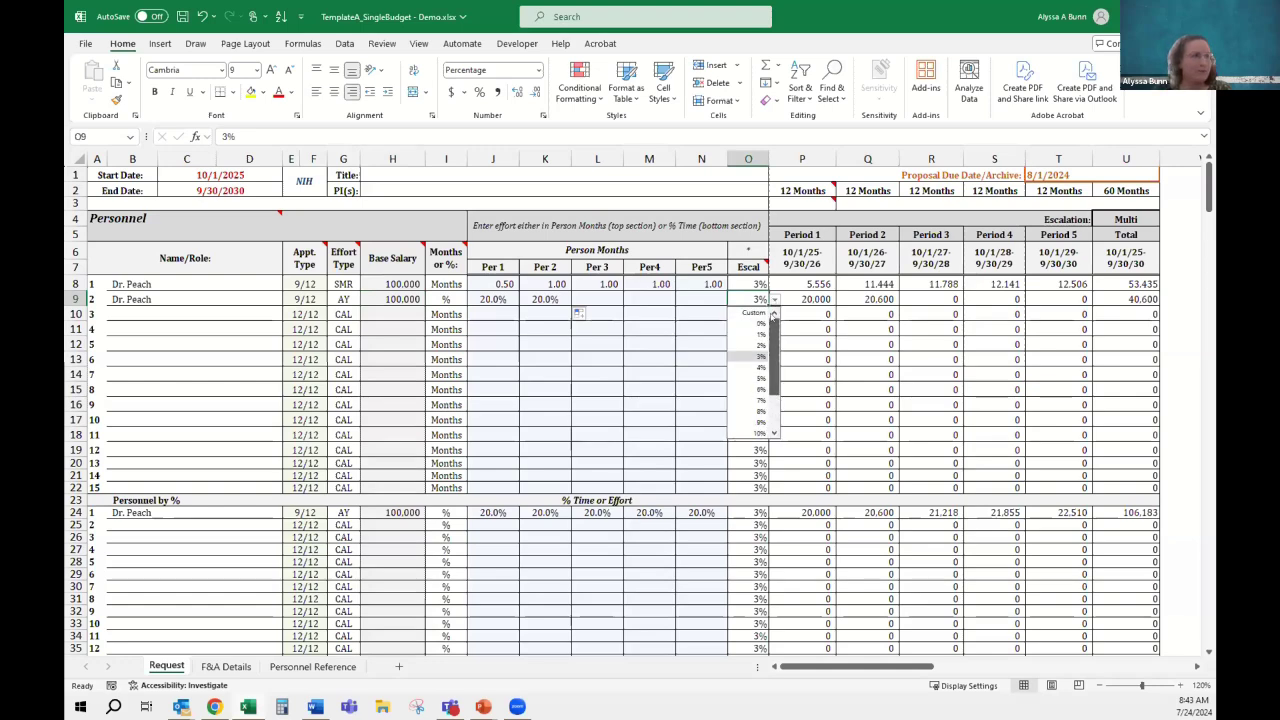
click(755, 313)
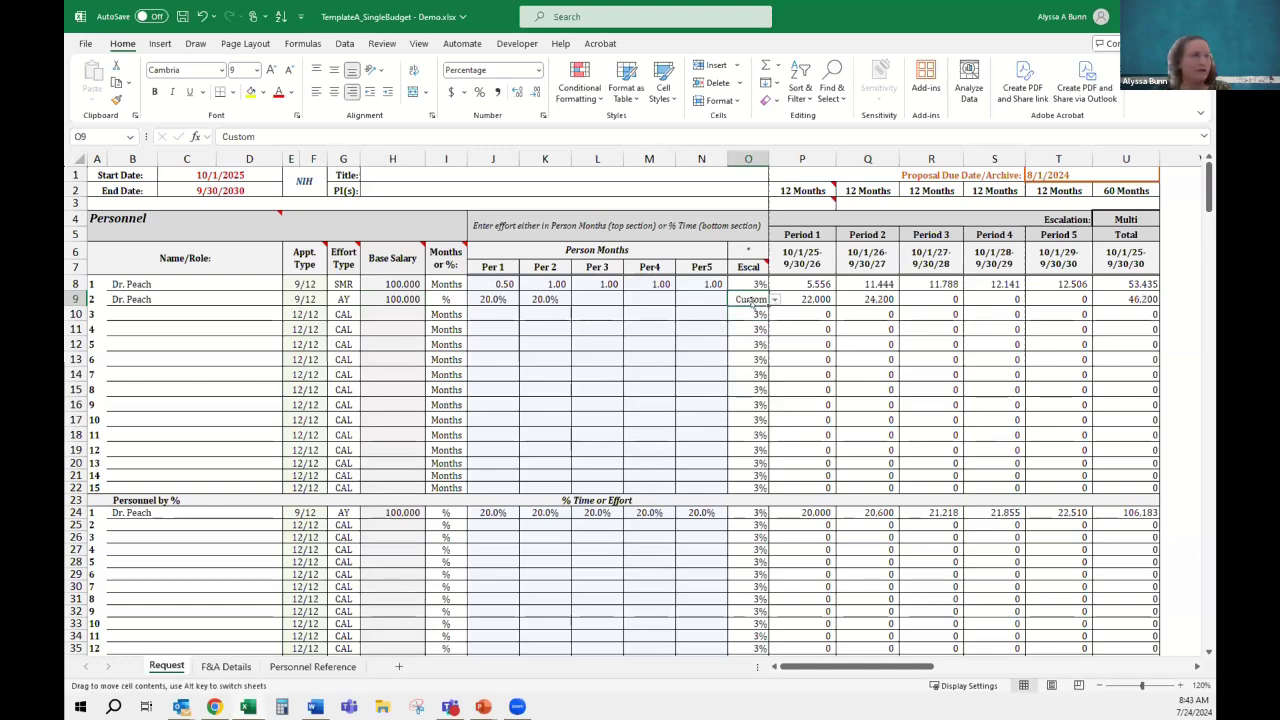
On the Personnel Reference sheet, clear the custom escalation rates in P1 through P5 for personnel rows 1 to 8
click(313, 666)
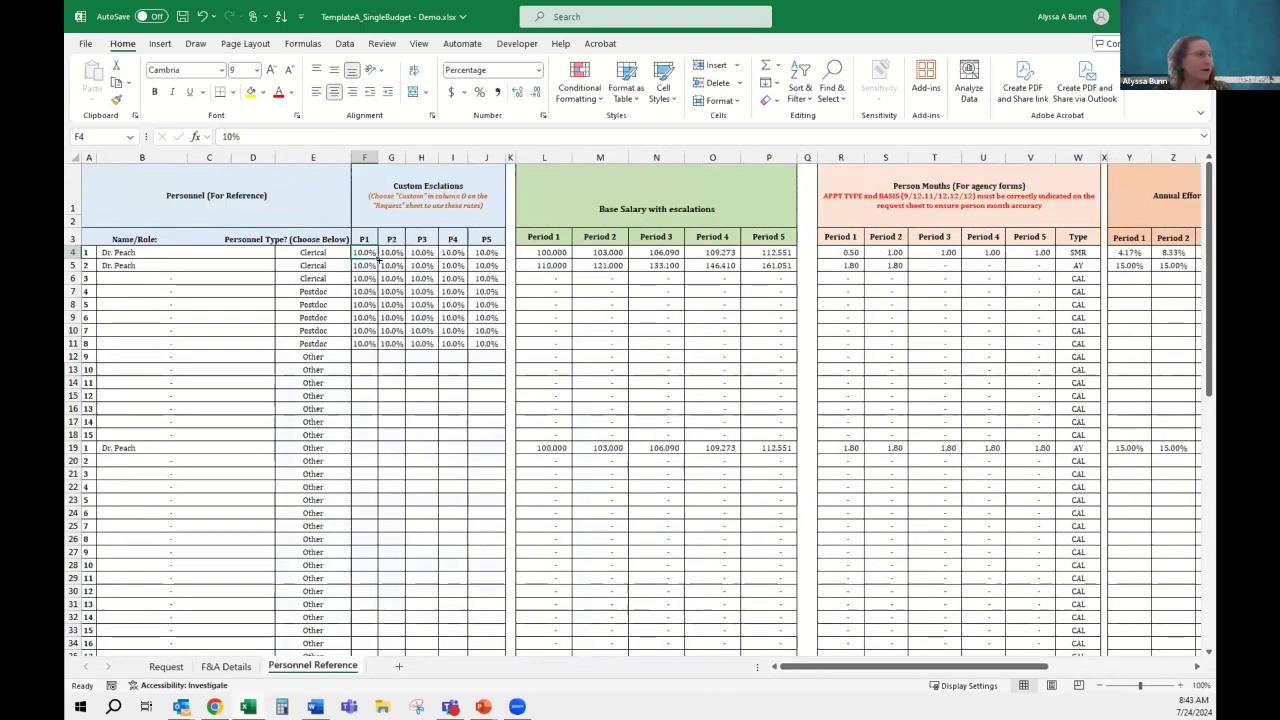
drag(369, 251, 487, 252)
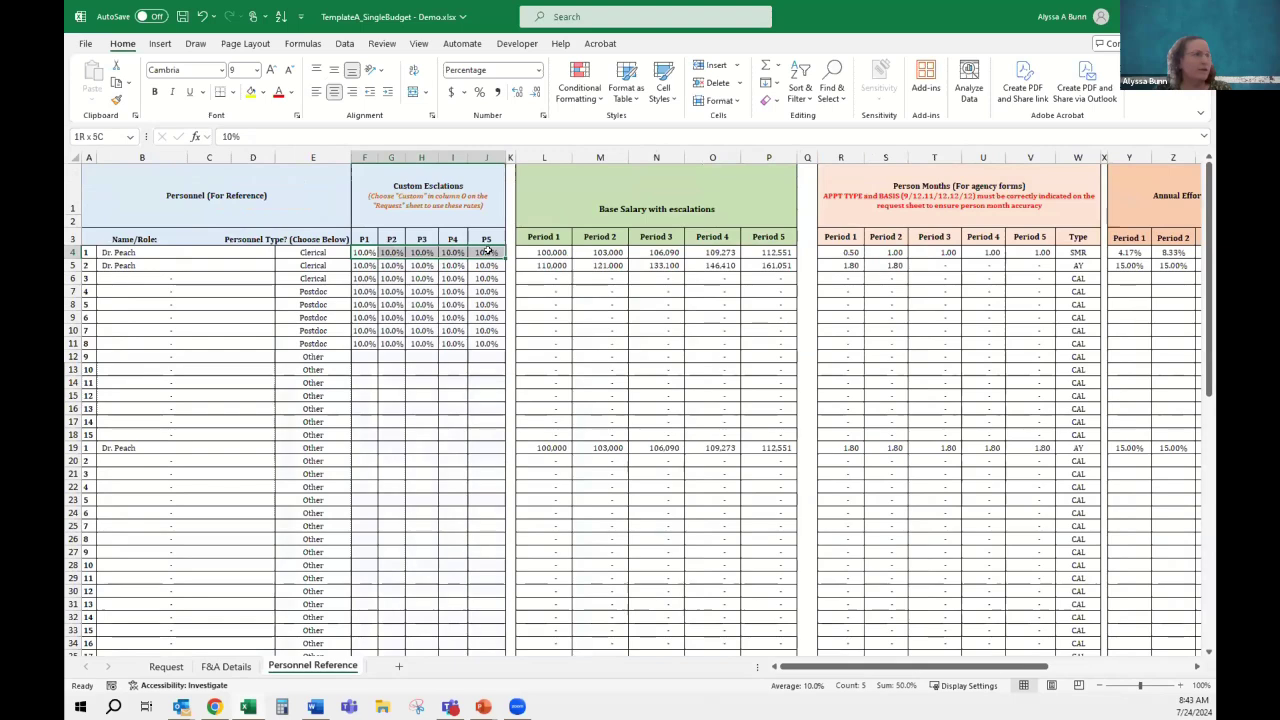
drag(364, 245, 483, 345)
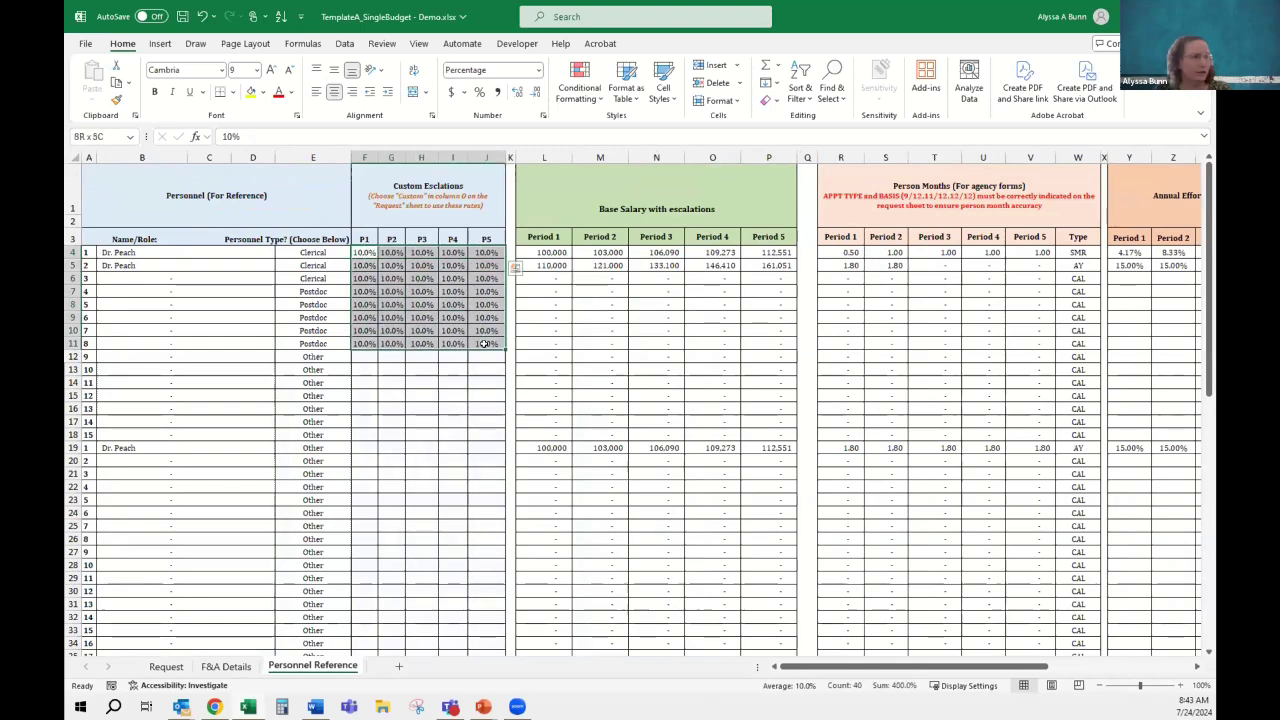
key(Delete)
Enter custom escalations for the second person: 12% in P1, 4.5% in P2 and 22% in P3
click(365, 259)
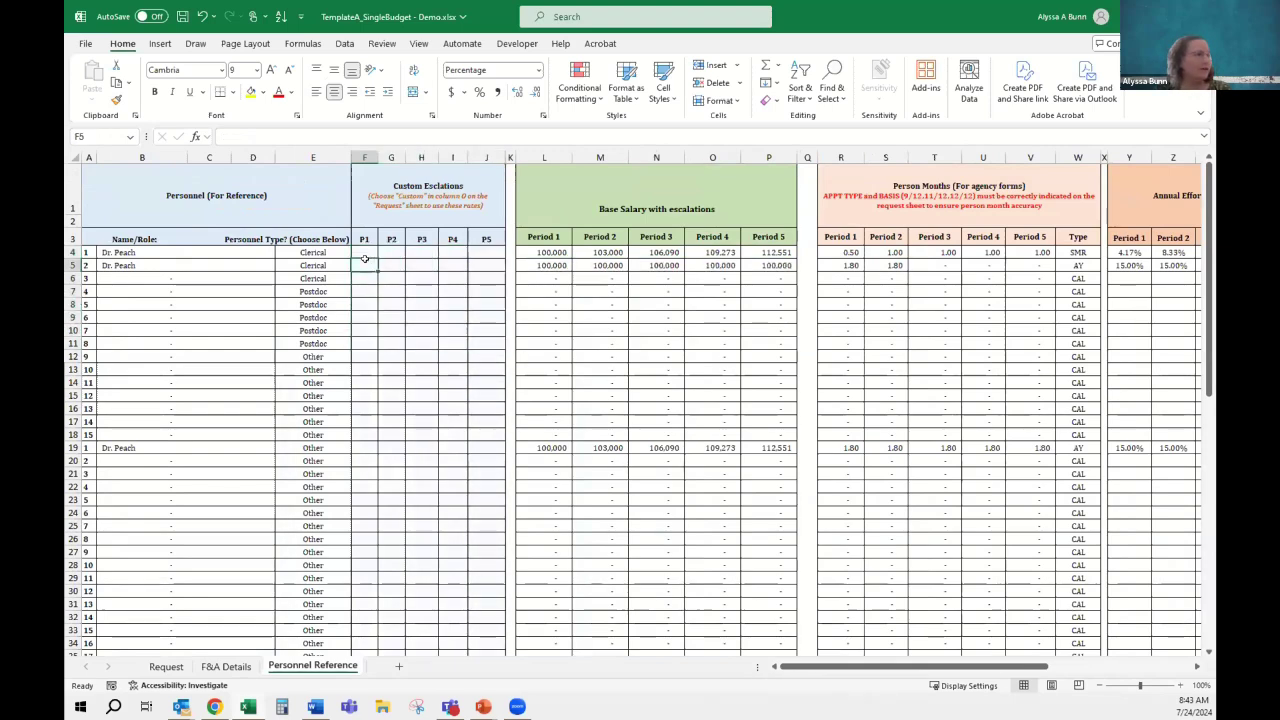
text(12)
key(Tab)
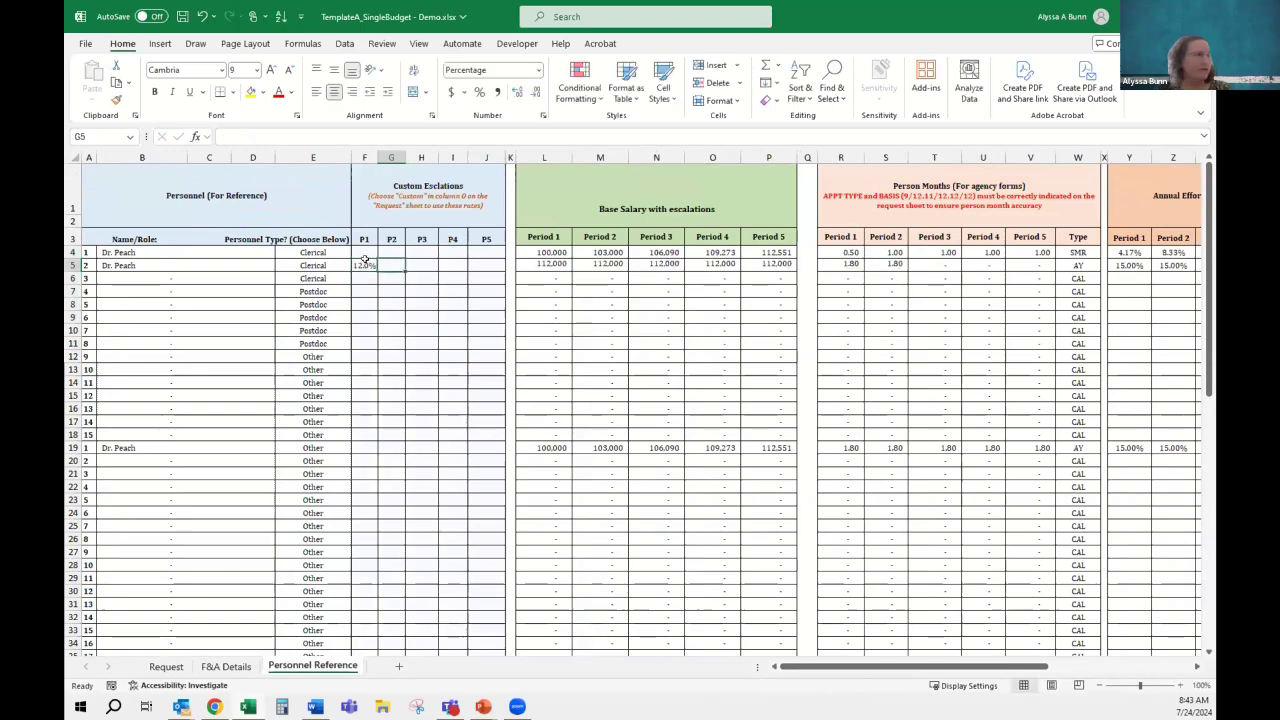
text(4.5)
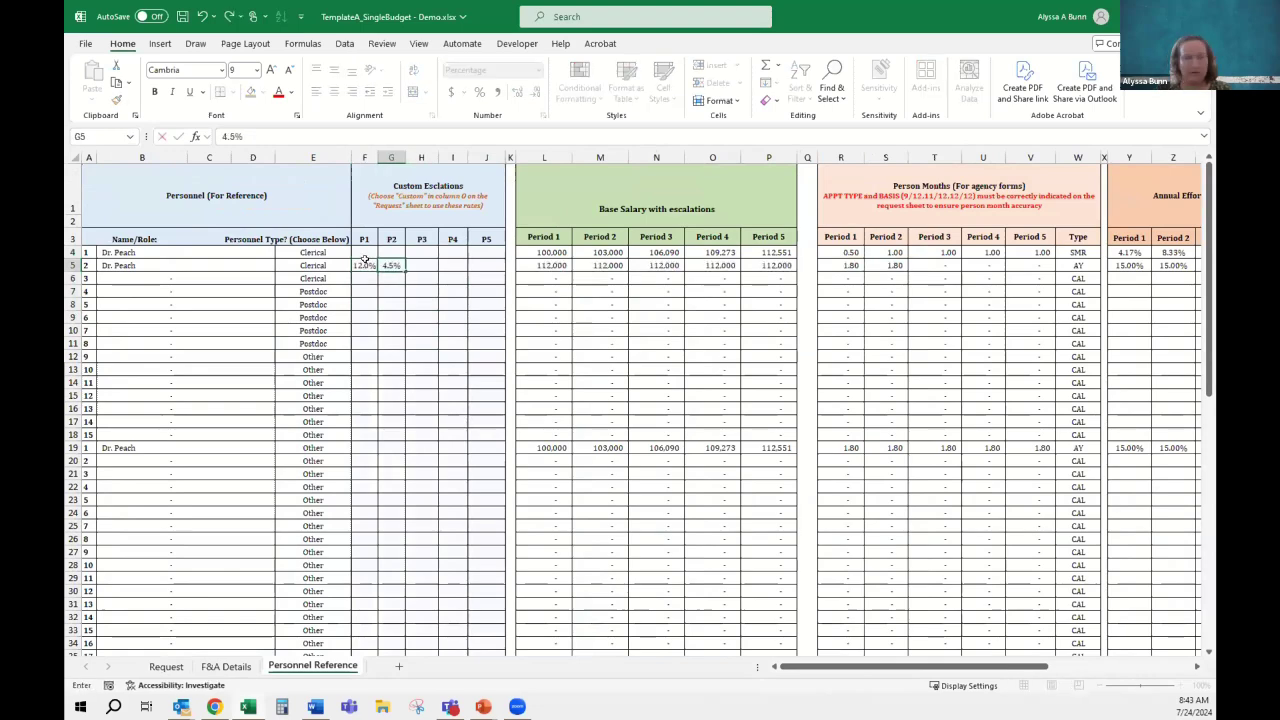
key(Tab)
text(22)
key(Tab)
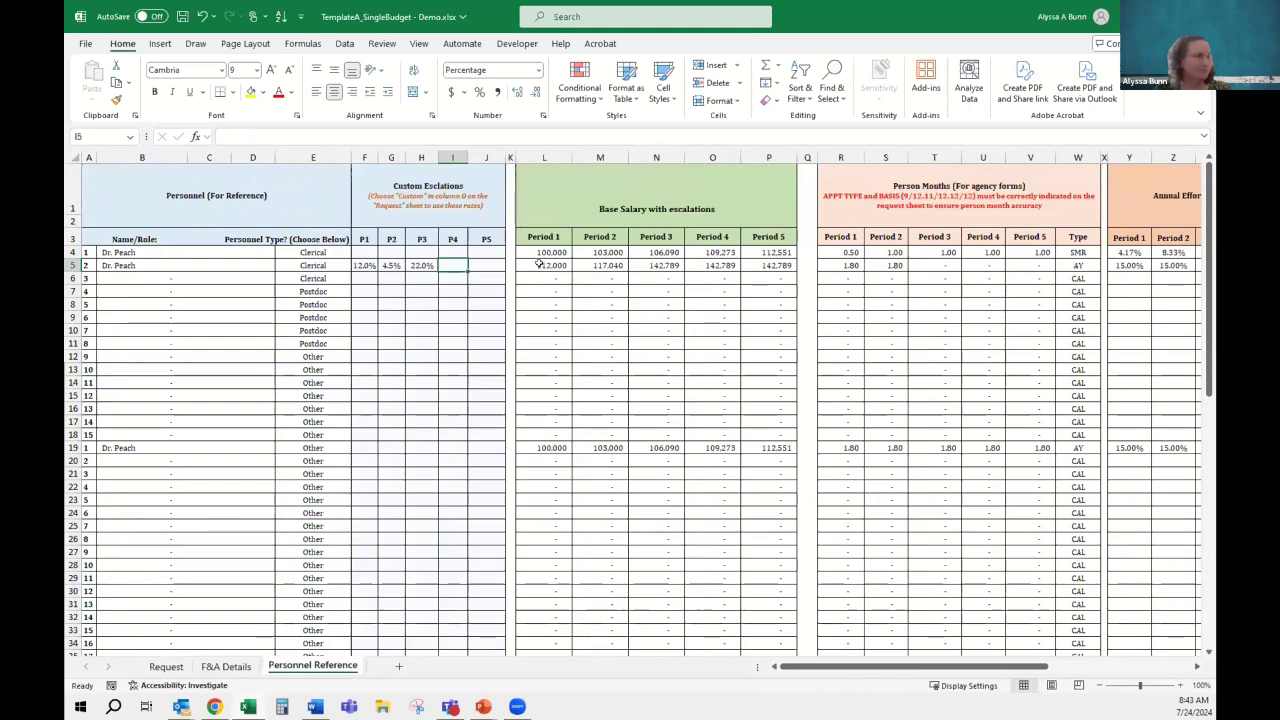
click(472, 366)
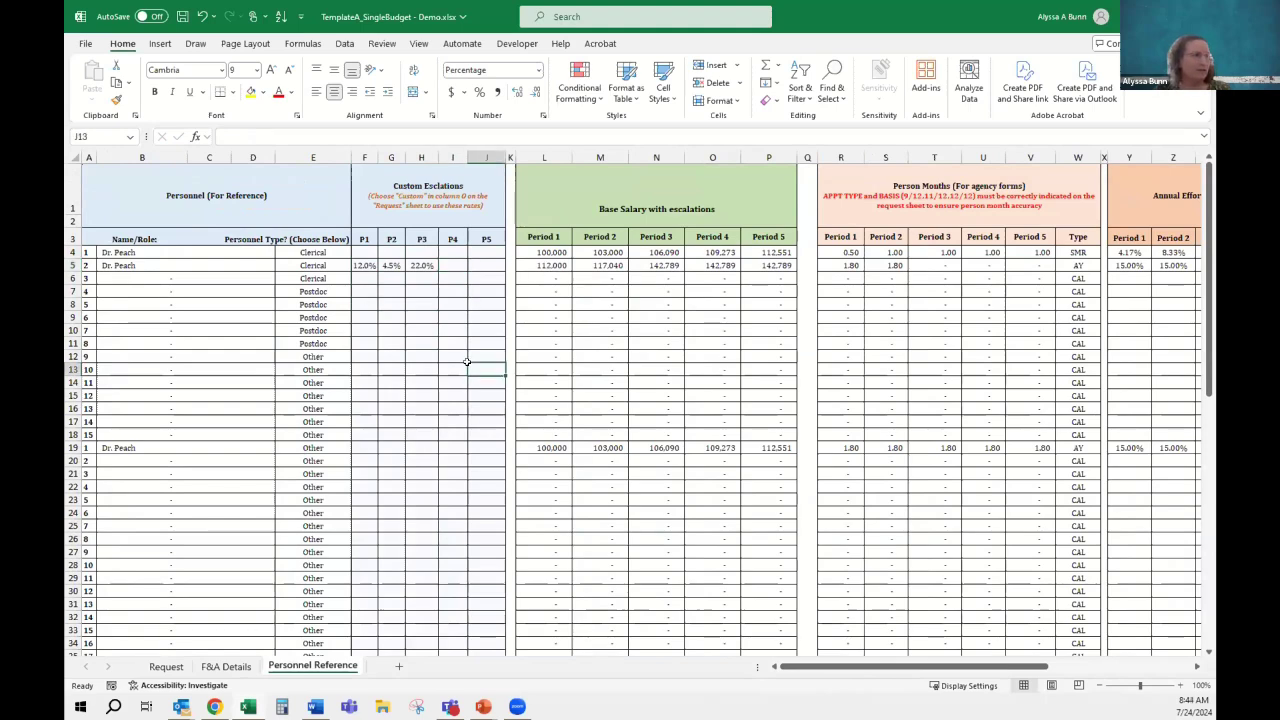
Return to the Request sheet and set the second personnel row's escalation rate to 3%
click(162, 667)
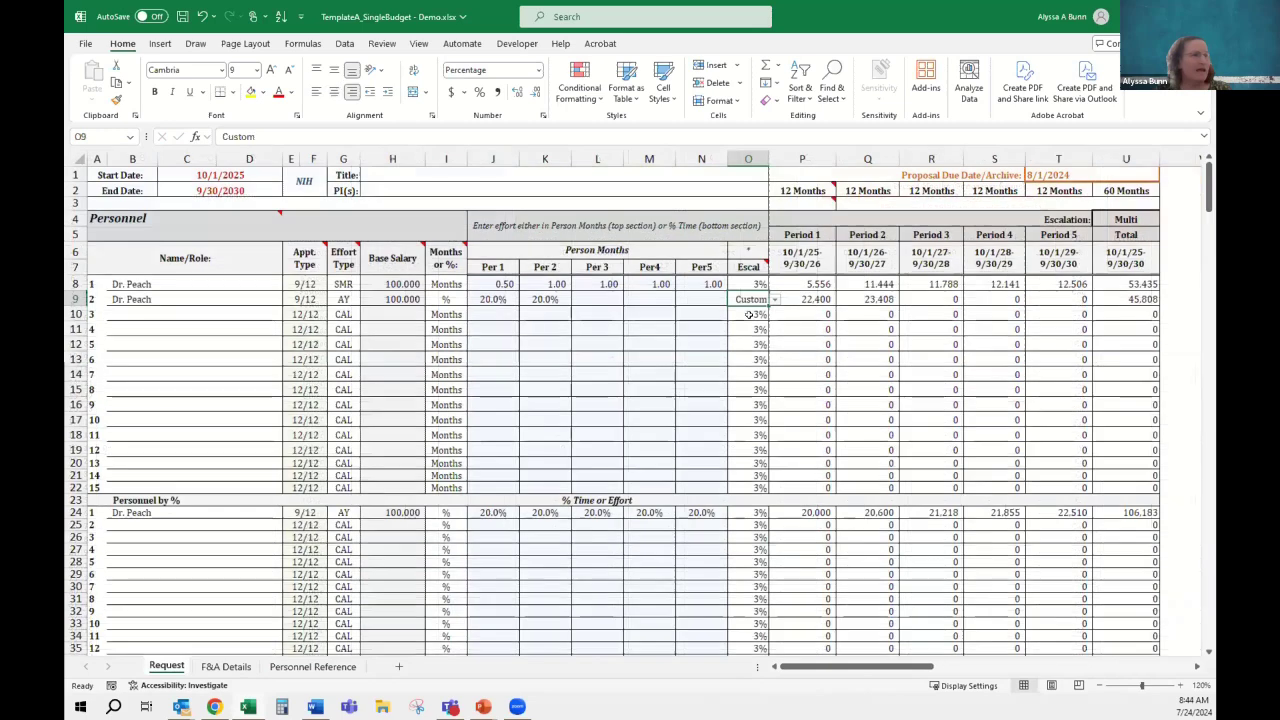
click(817, 405)
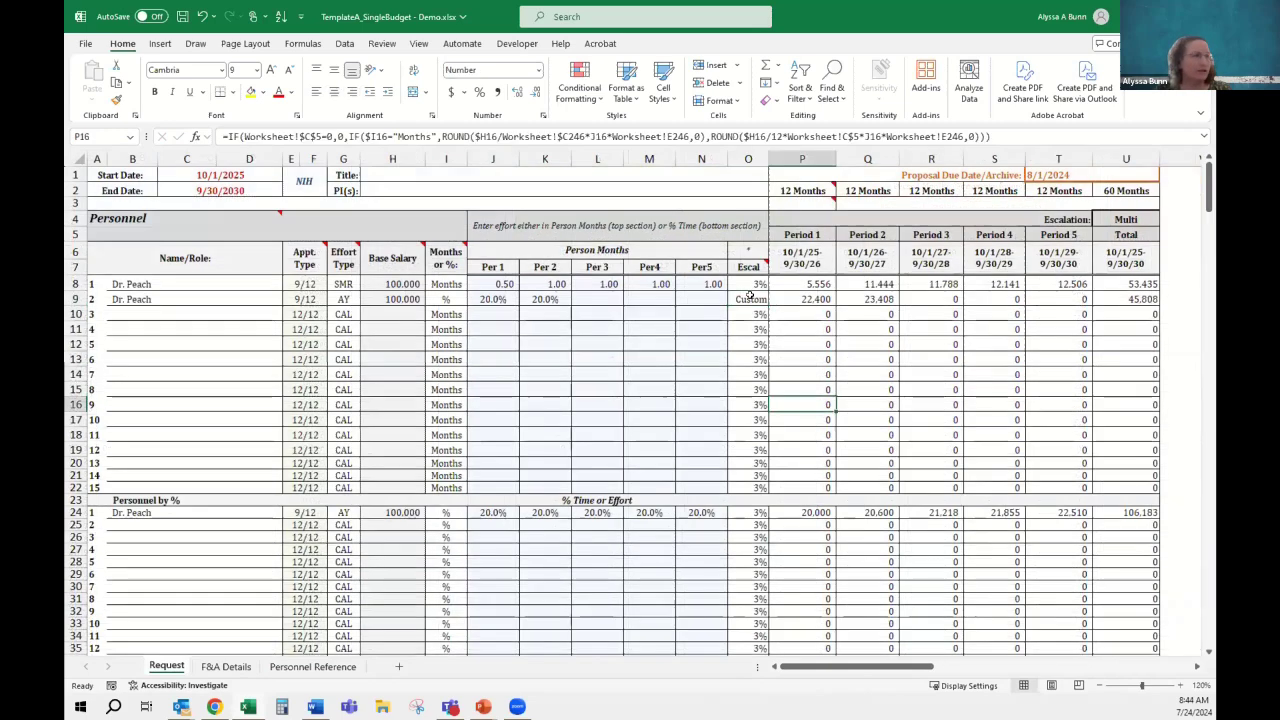
click(750, 299)
click(774, 300)
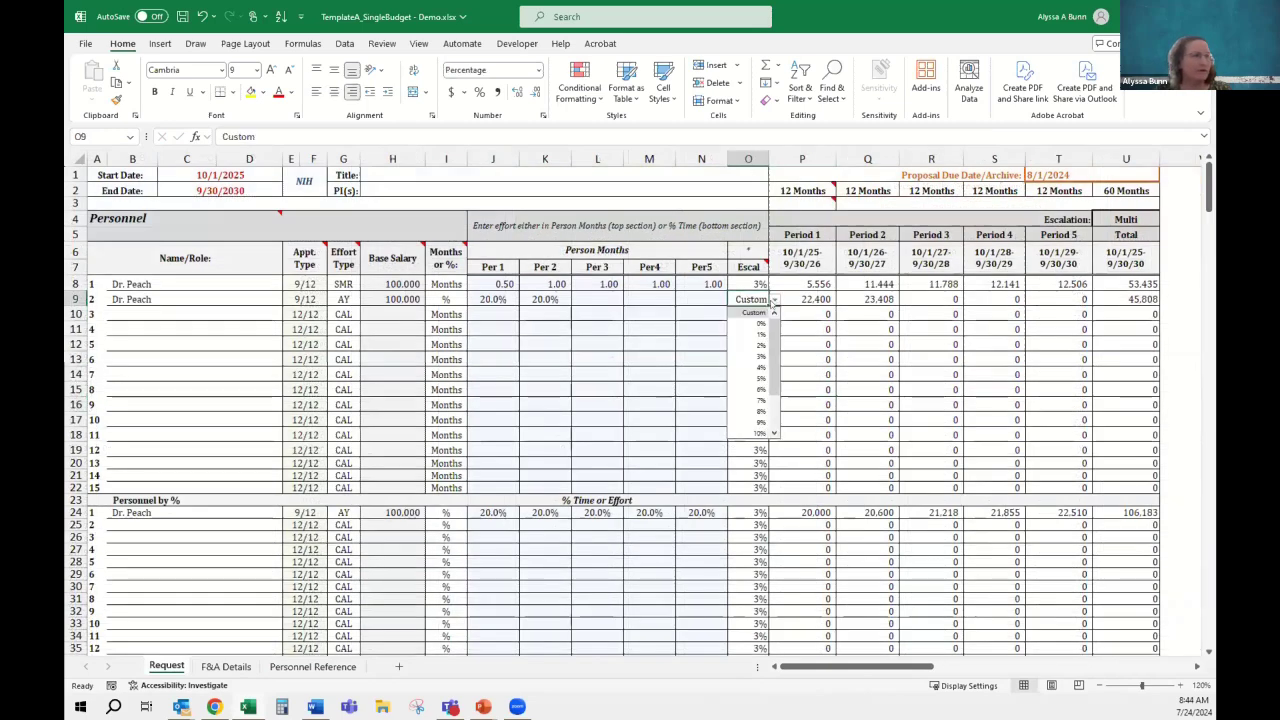
click(762, 357)
click(701, 358)
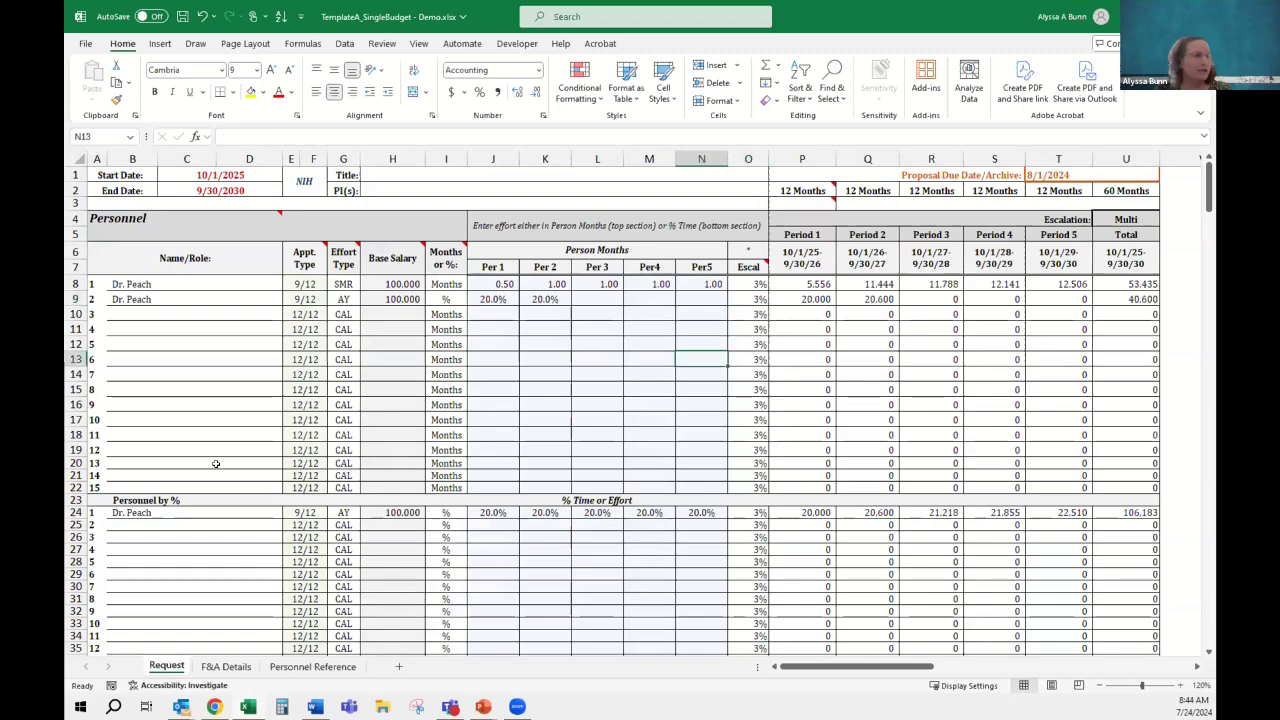
In Benefits by Person, set the first person's UCPath CBR group to Faculty Summer
scroll(402, 453, down, 8)
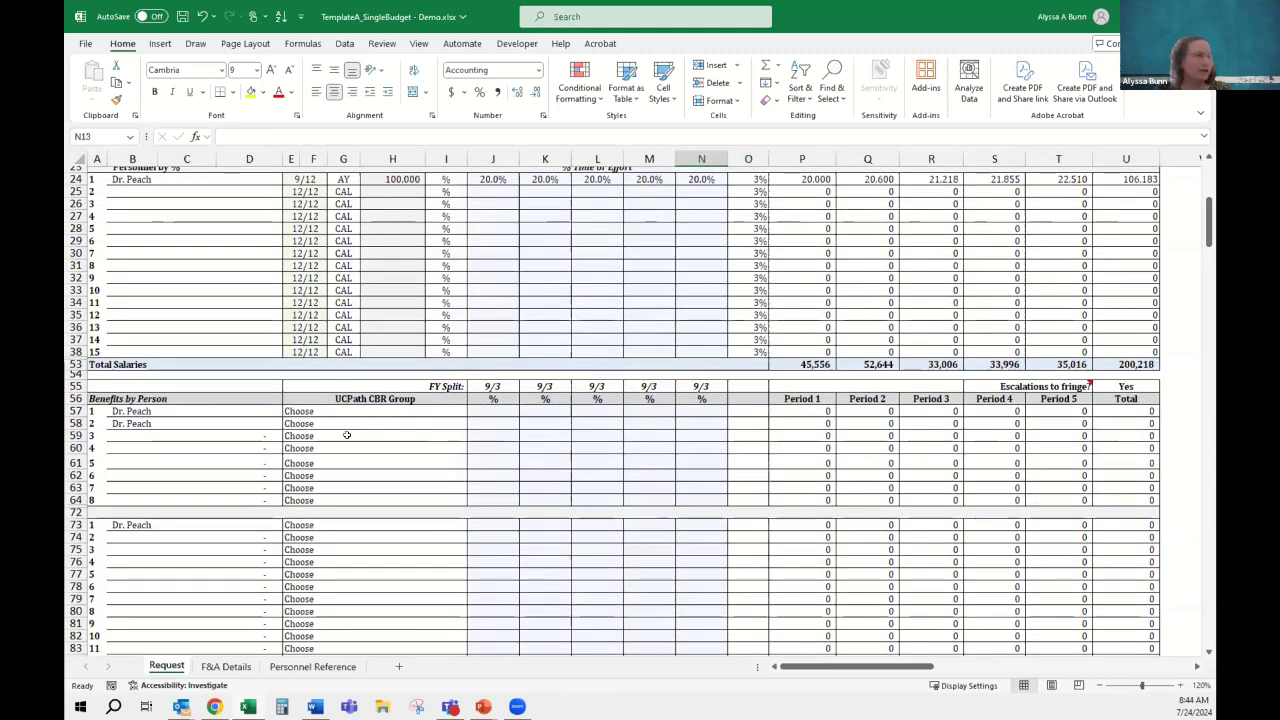
click(413, 413)
click(473, 411)
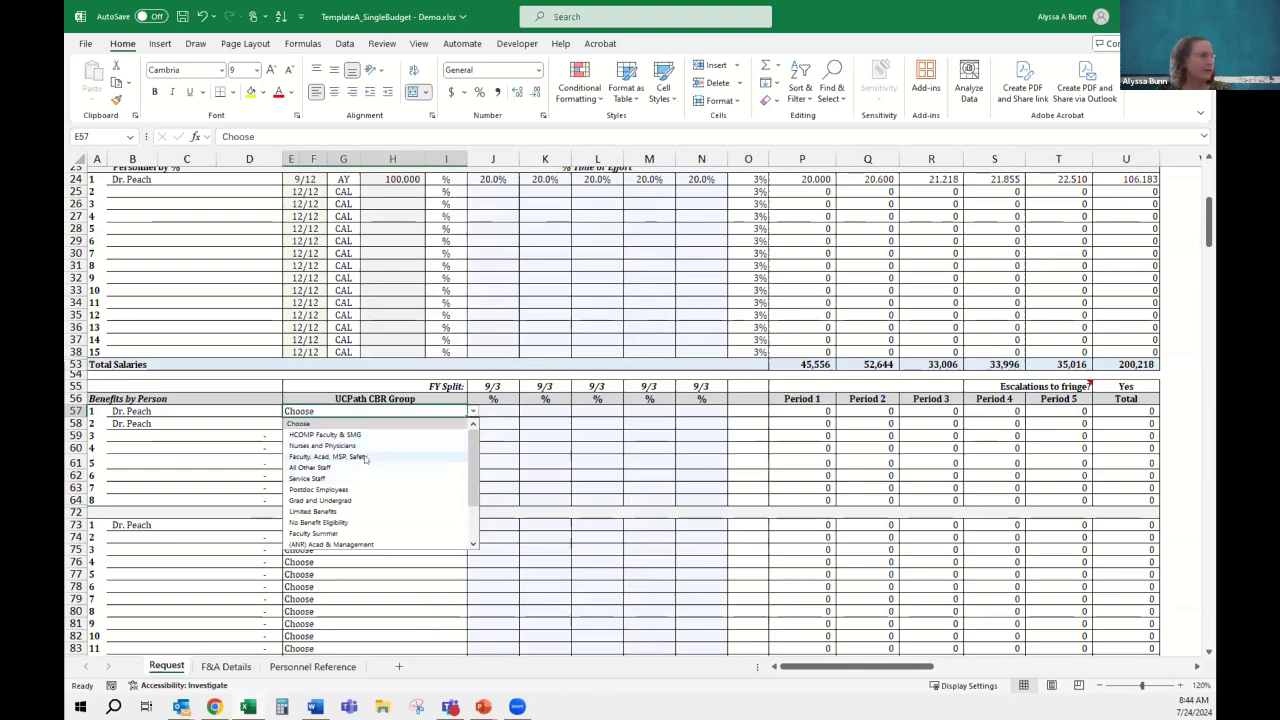
click(341, 533)
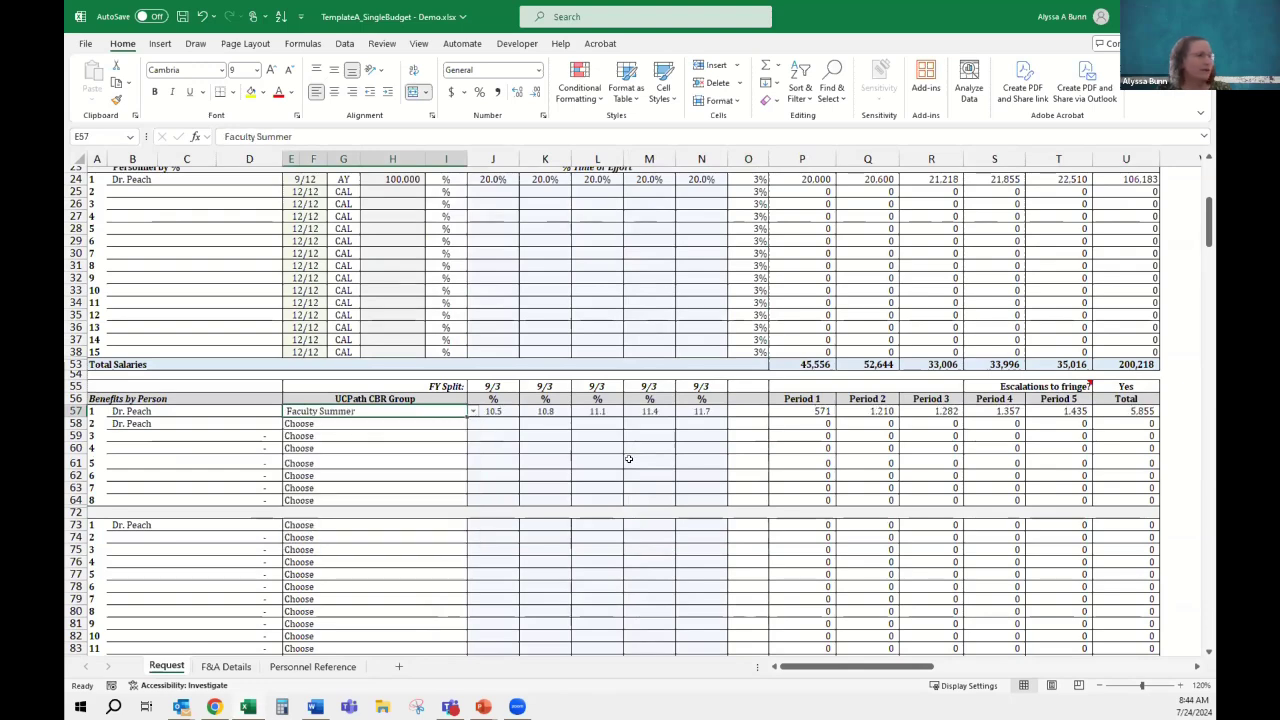
click(630, 460)
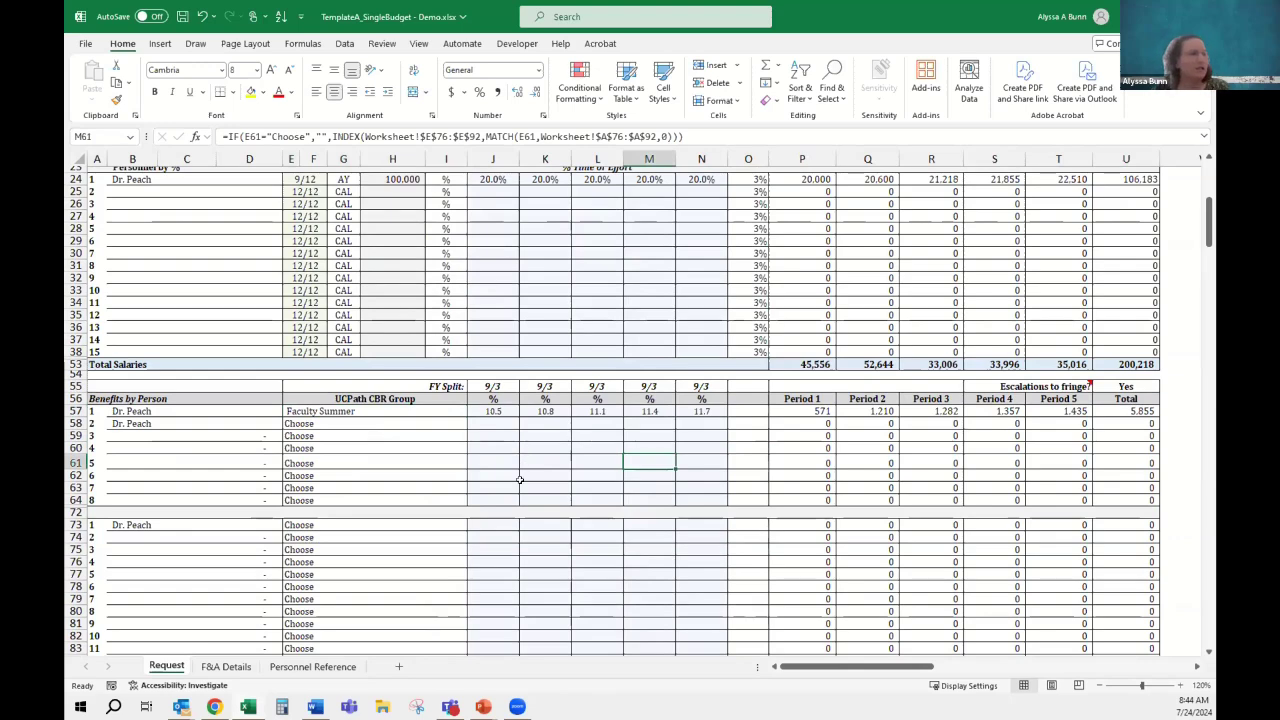
Examine the first person's benefit percentages for all five periods in the benefits section
key(Up)
key(Up)
key(Up)
key(Up)
key(Left)
key(Left)
key(Left)
key(Left)
scroll(566, 443, up, 7)
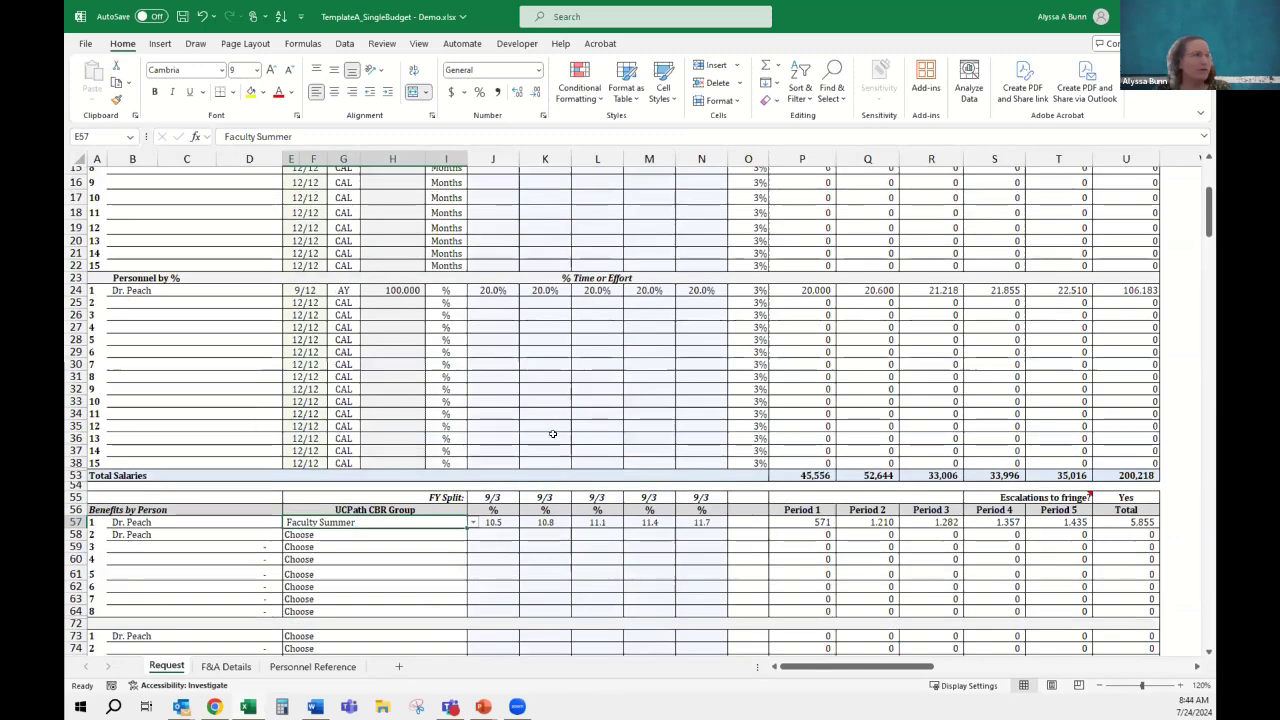
scroll(478, 393, down, 4)
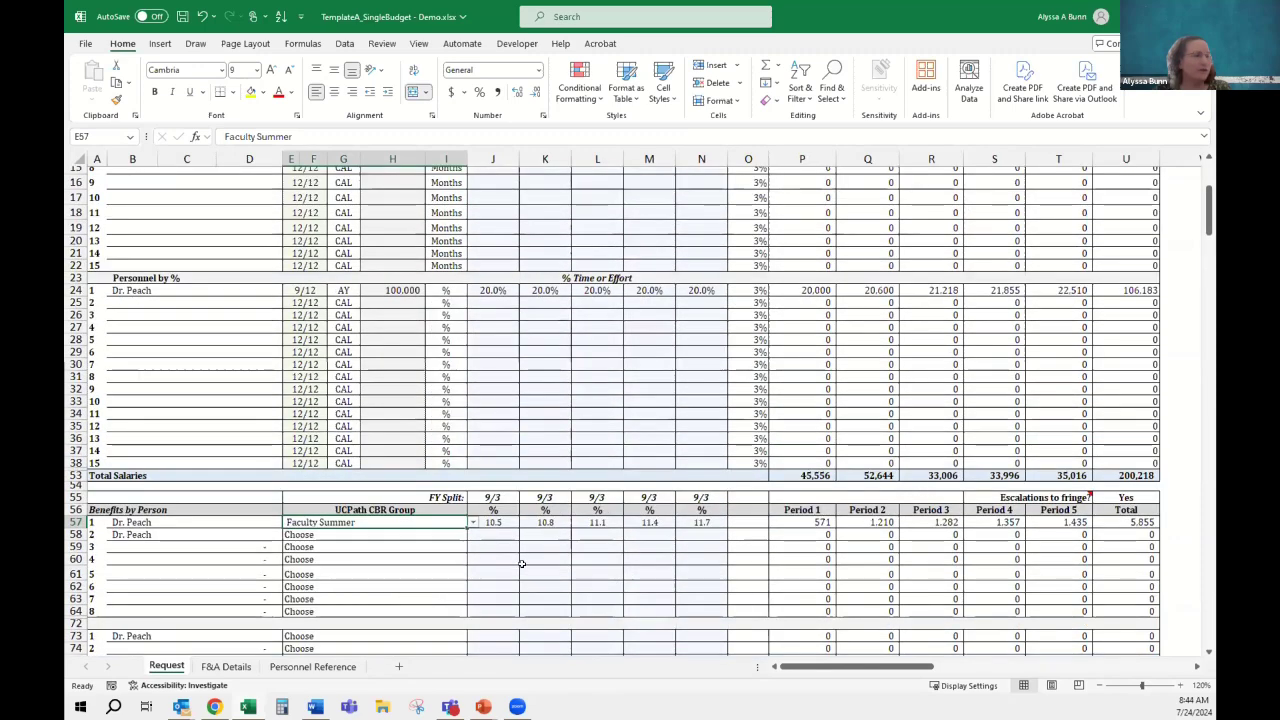
click(479, 522)
drag(566, 522, 492, 522)
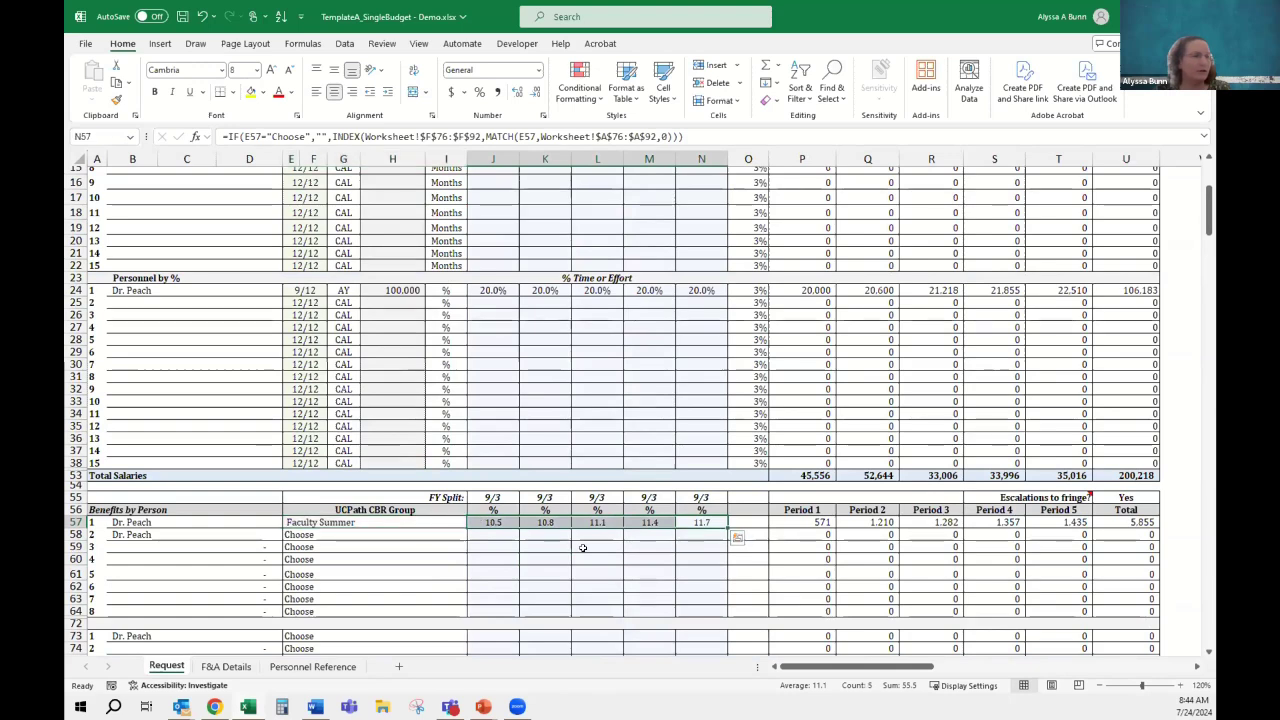
click(595, 558)
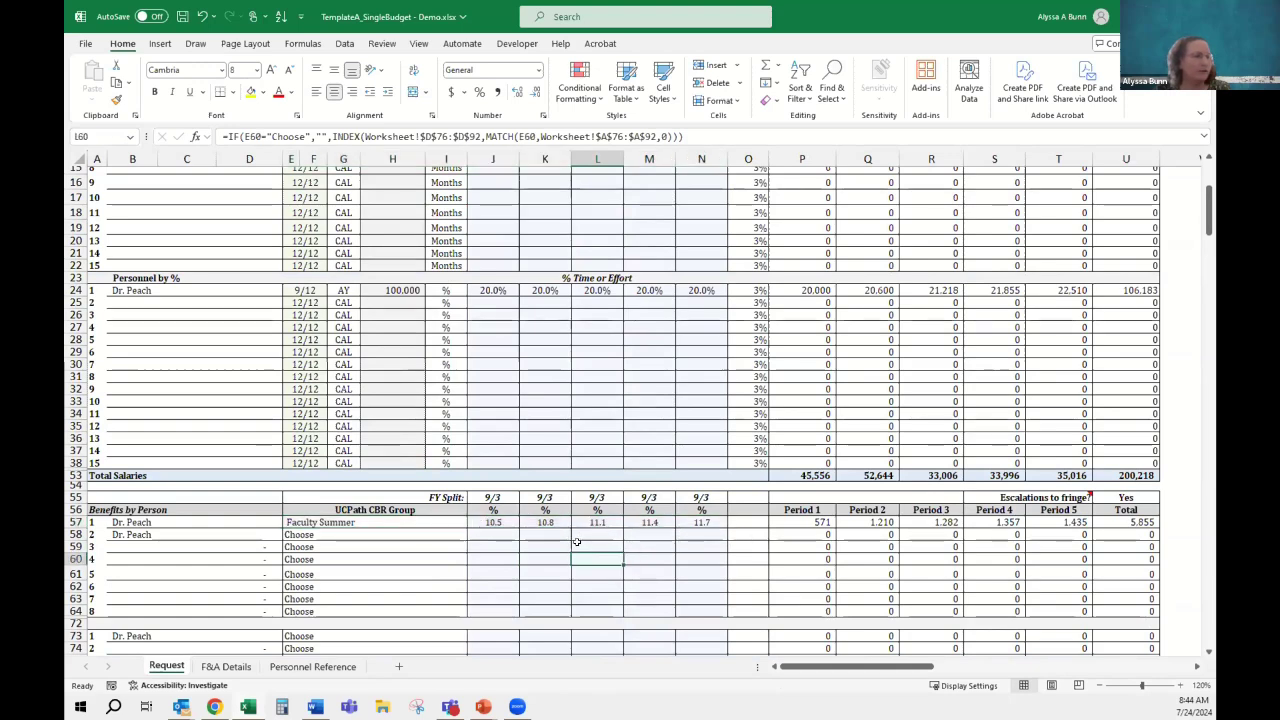
scroll(687, 557, up, 5)
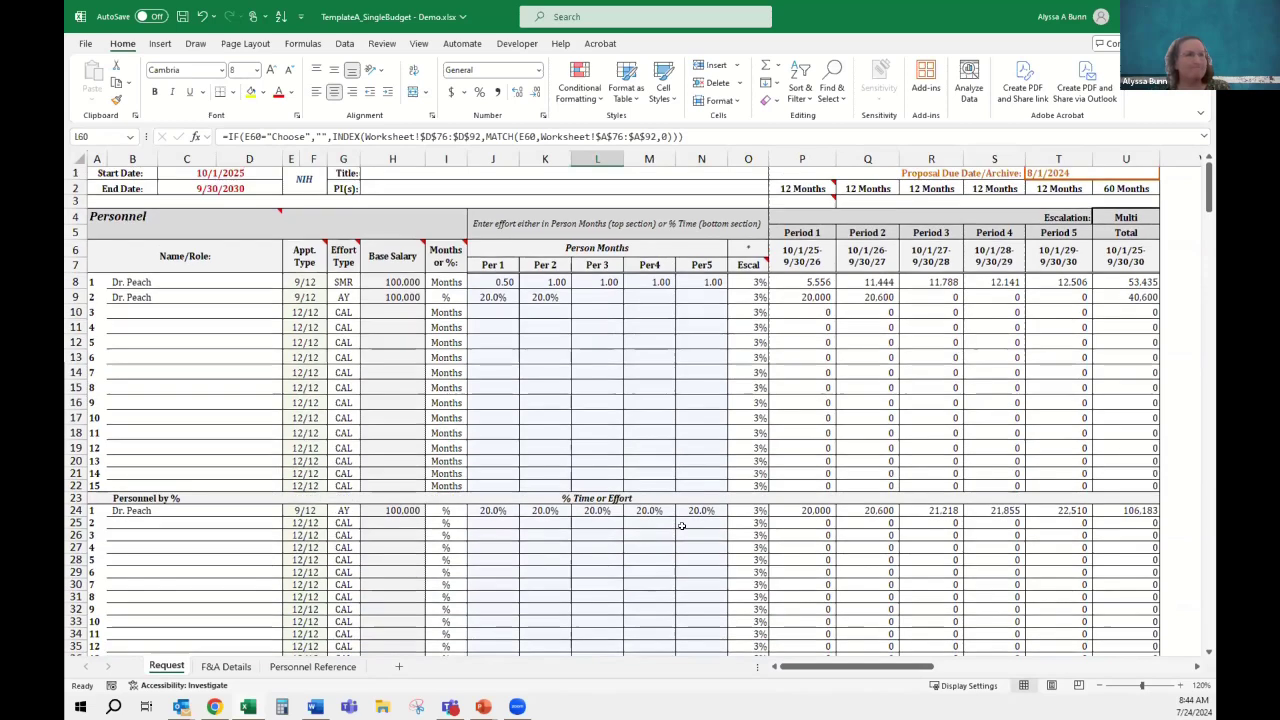
click(660, 487)
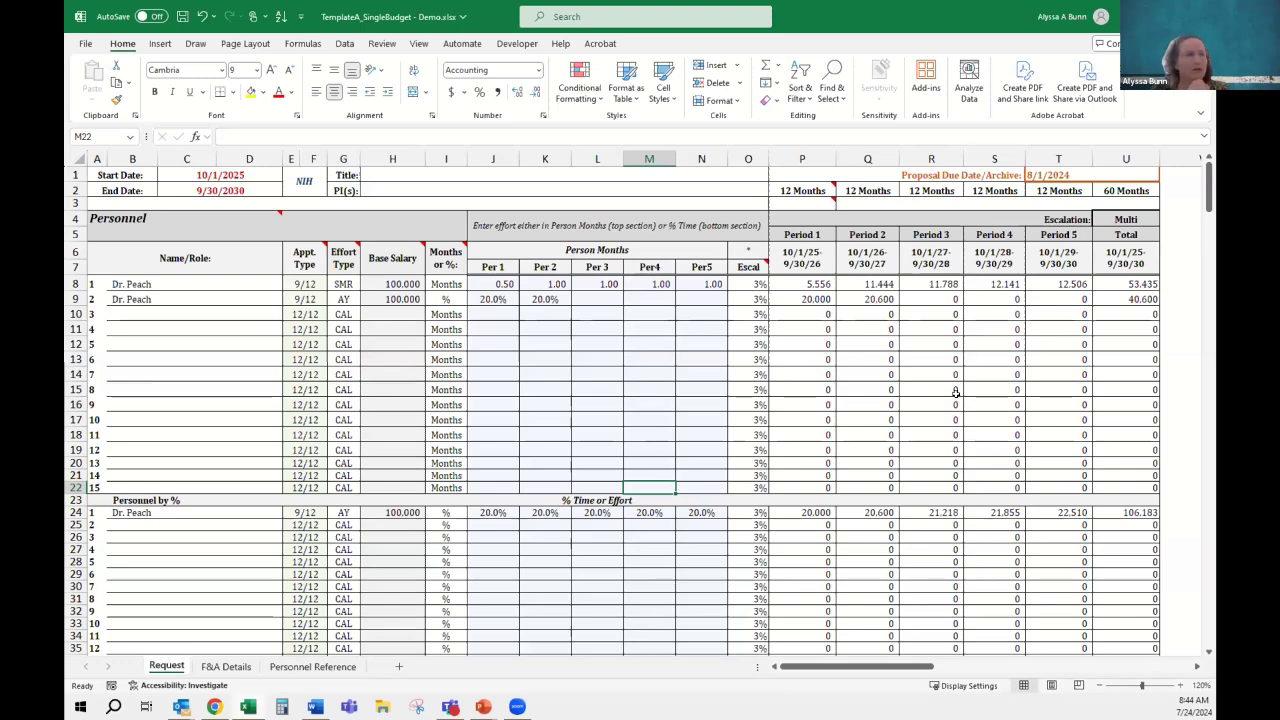
click(682, 375)
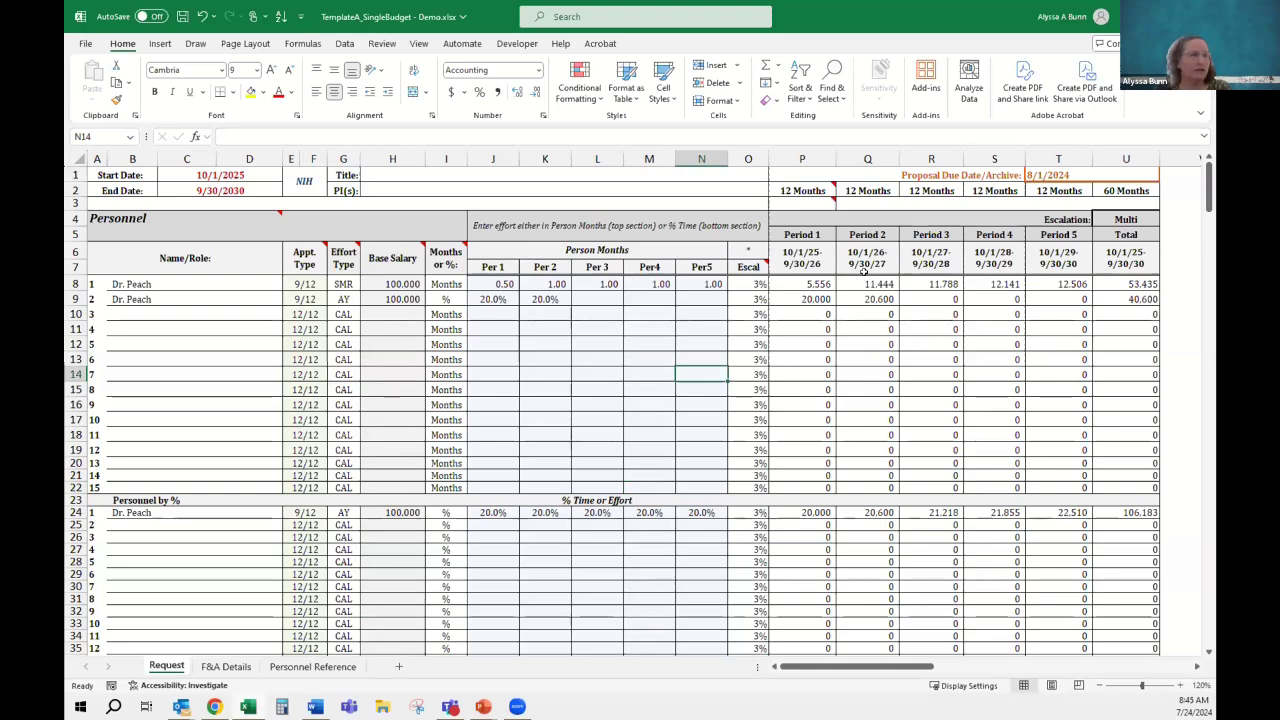
drag(864, 284, 868, 390)
drag(955, 329, 1038, 349)
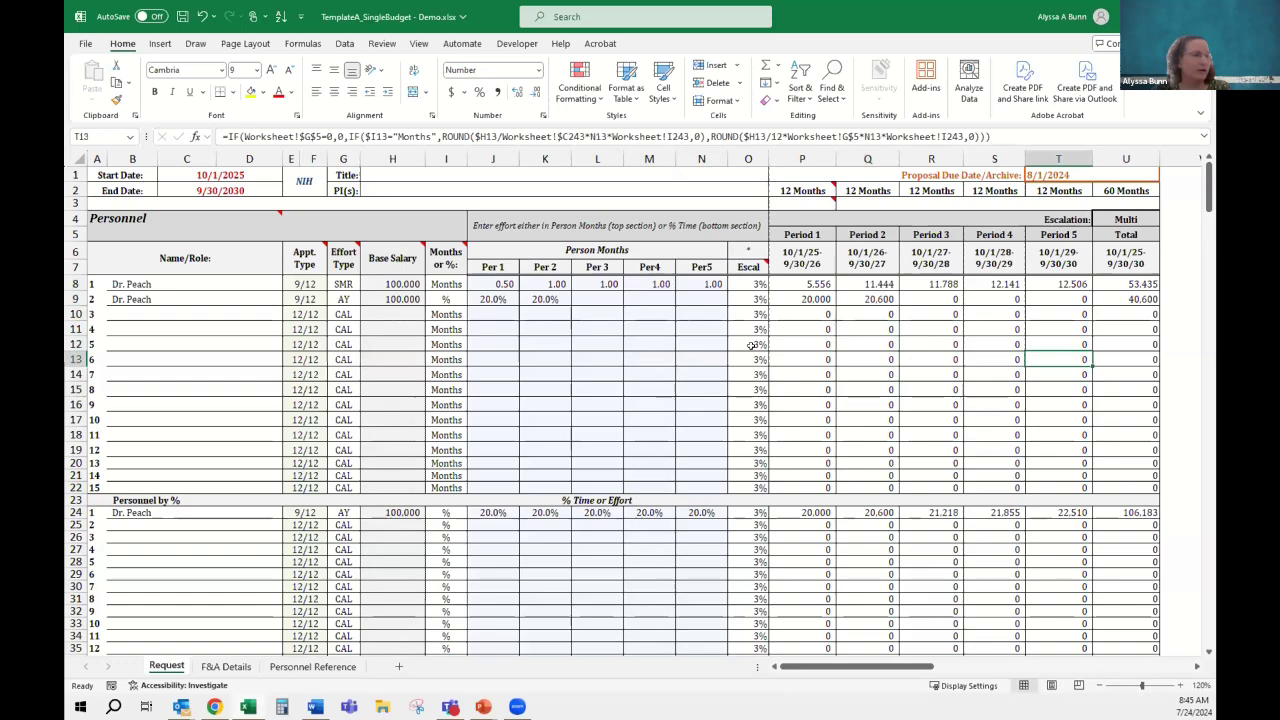
Set the benefits section's Escalations to fringe option to NICRA
scroll(772, 349, down, 9)
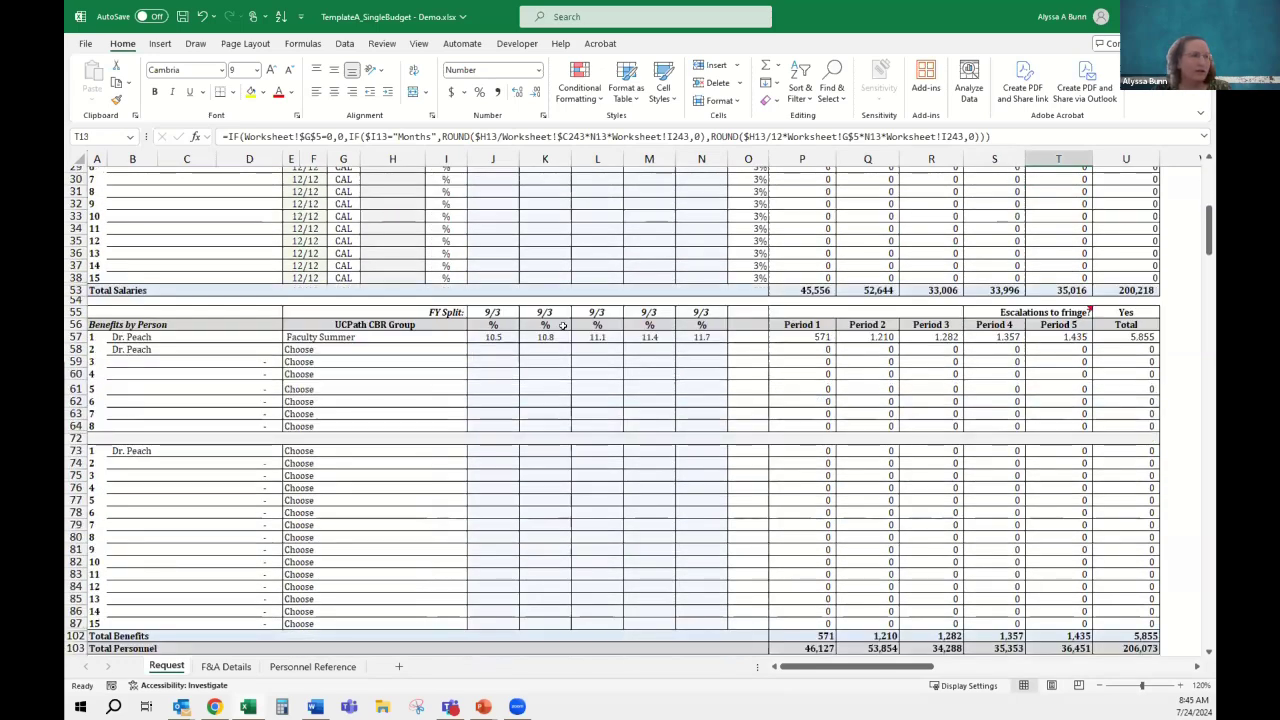
click(1122, 312)
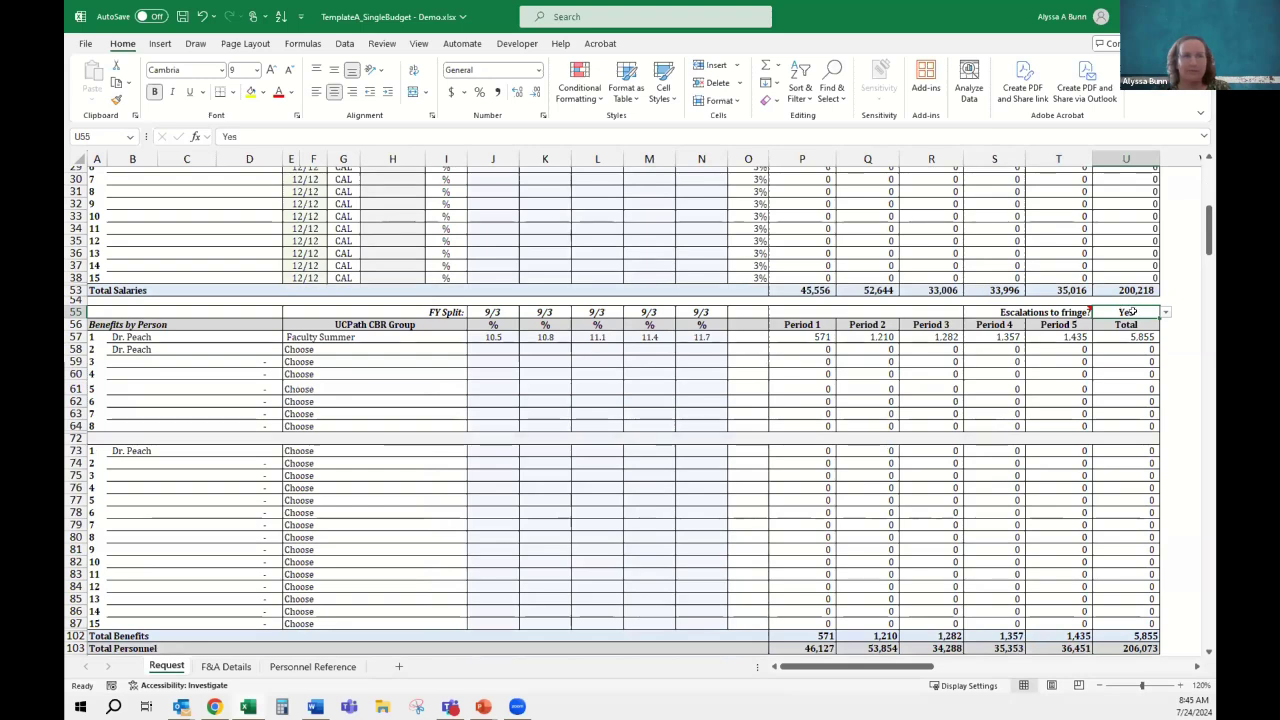
click(1165, 312)
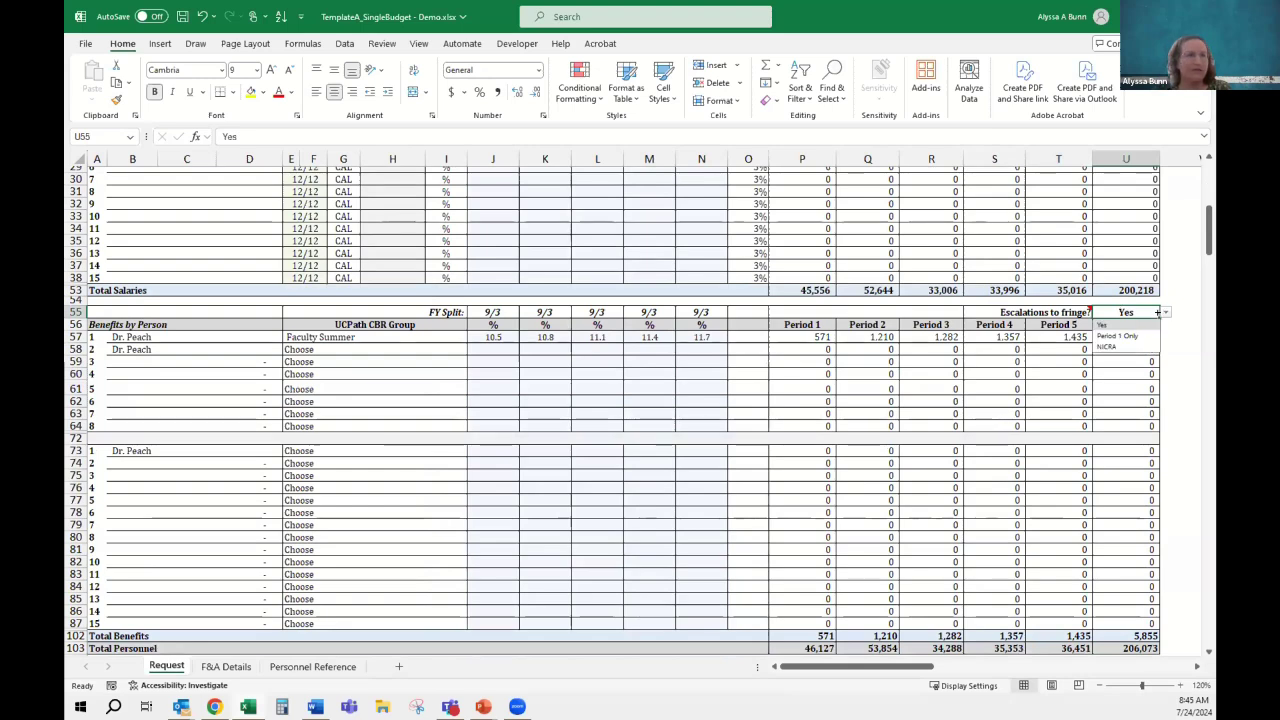
click(1113, 346)
click(1006, 402)
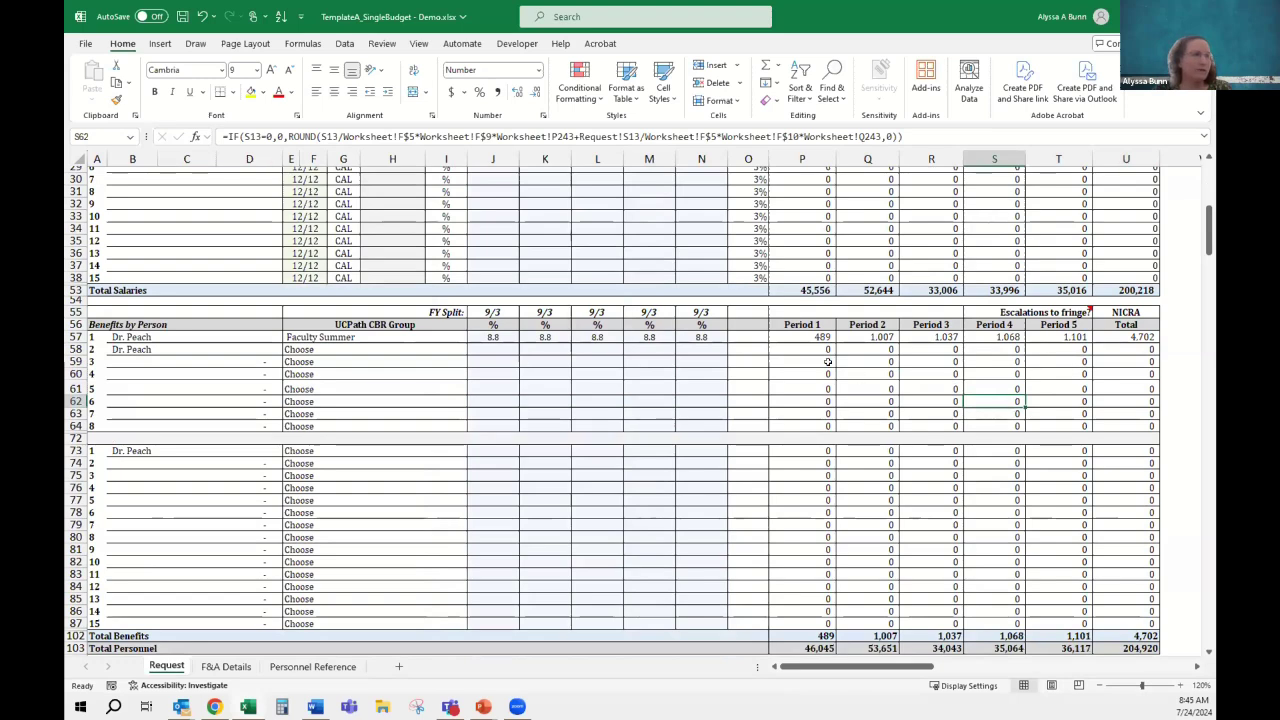
Set the second person's UCPath CBR group to HCOMP Faculty & SMG
click(436, 351)
click(474, 349)
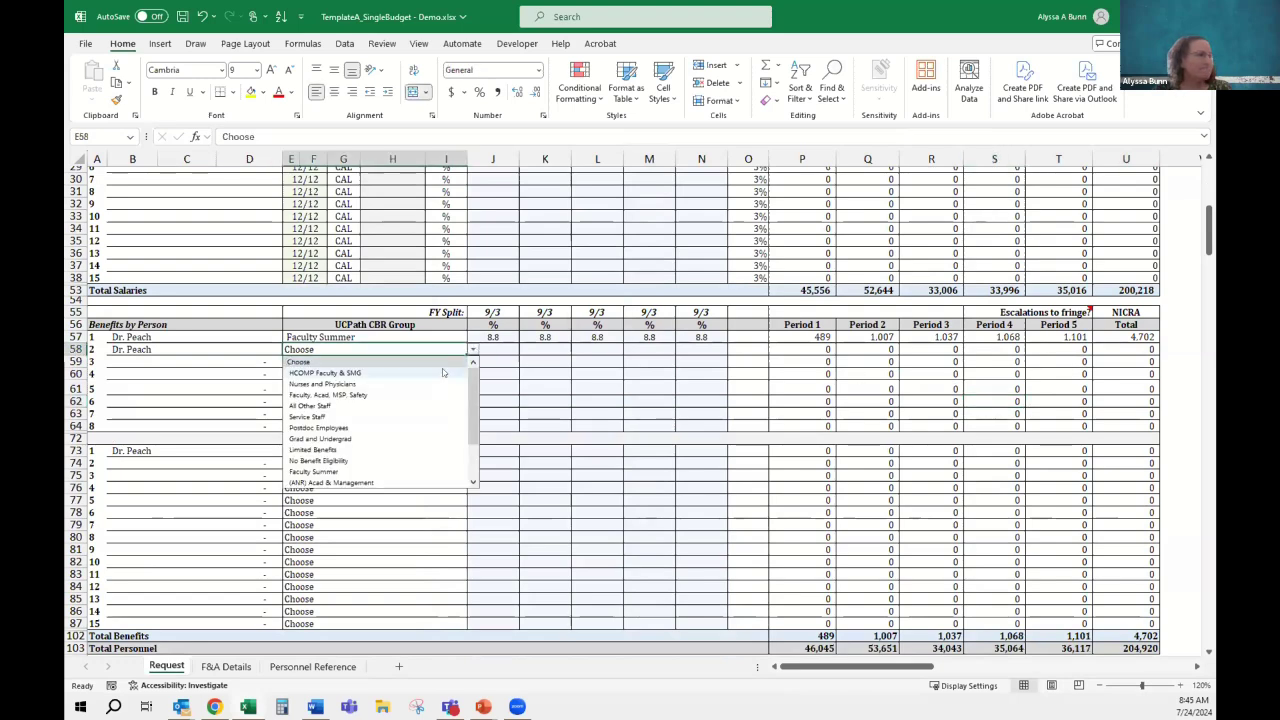
click(440, 374)
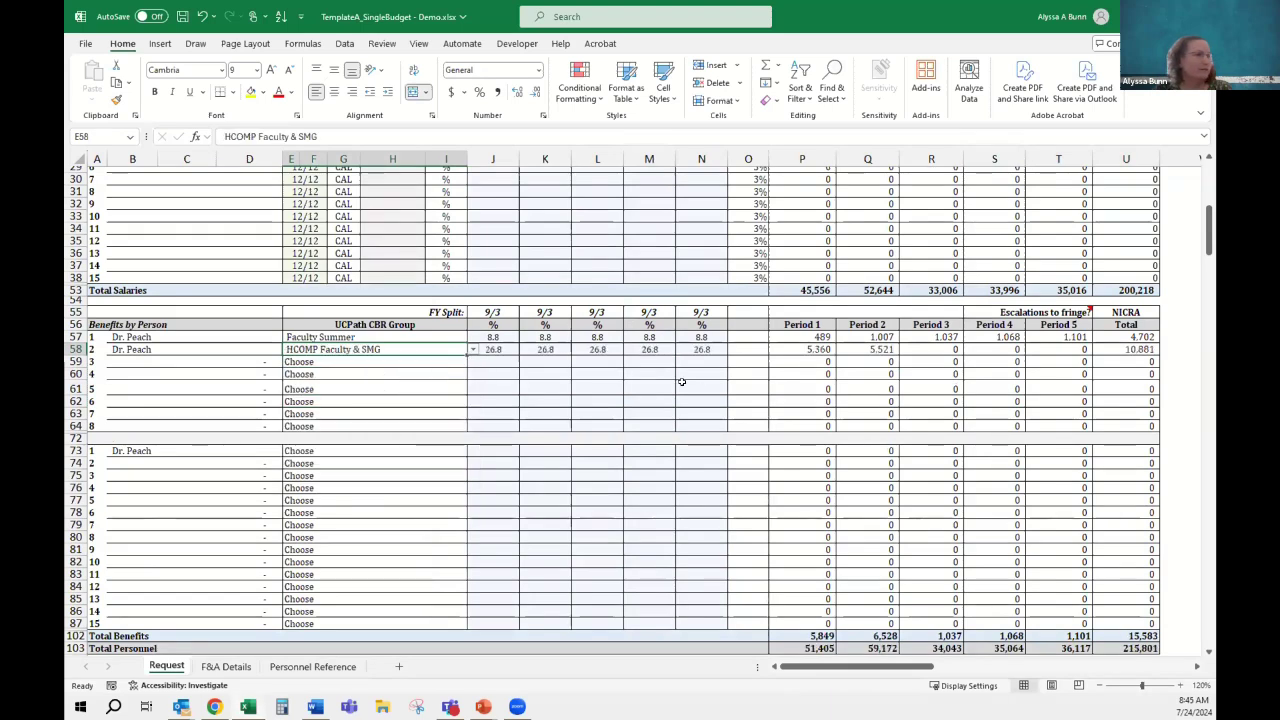
Try the Period 1 Only option for fringe escalations and switch the setting back to NICRA
click(1148, 310)
click(1165, 312)
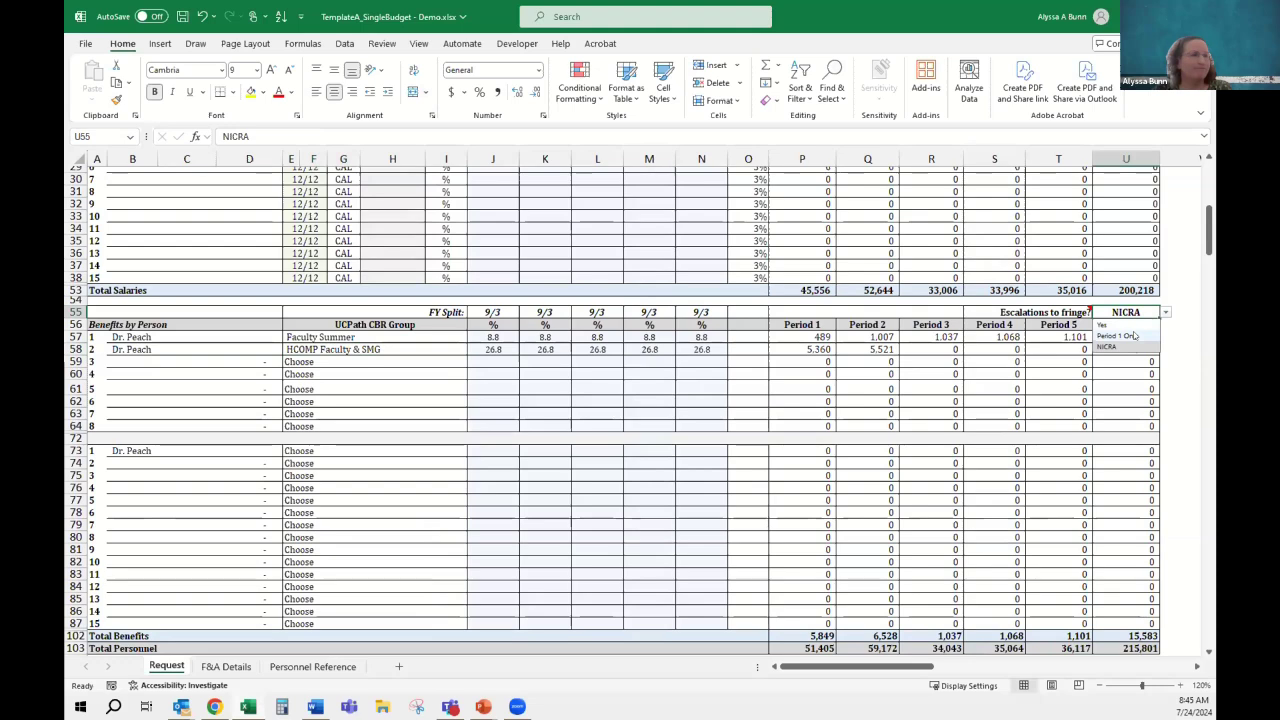
click(1130, 336)
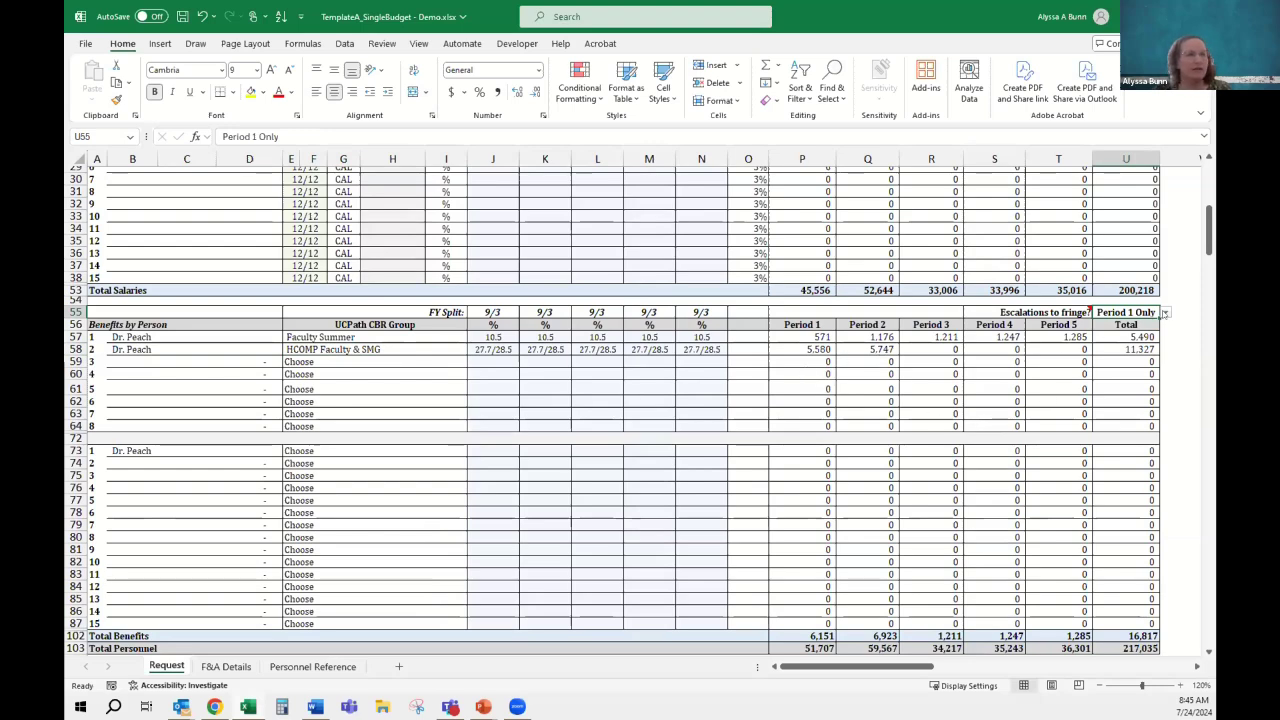
click(1165, 313)
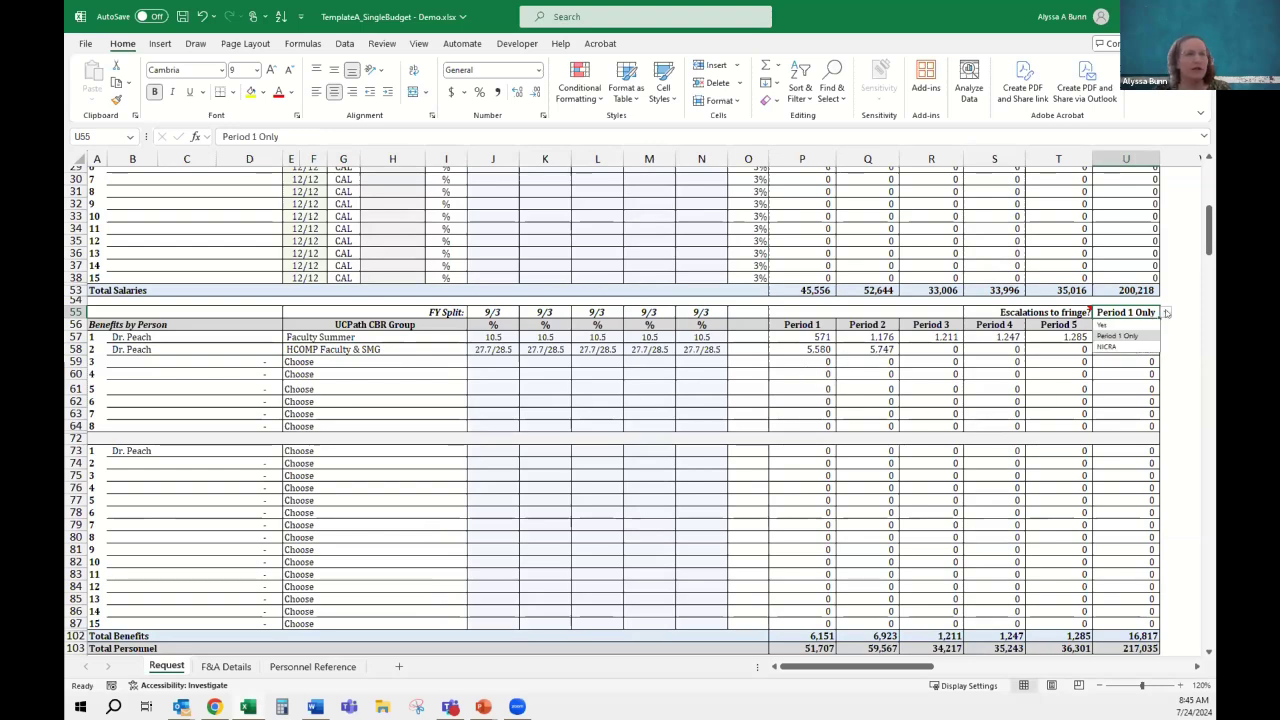
click(1108, 346)
click(933, 401)
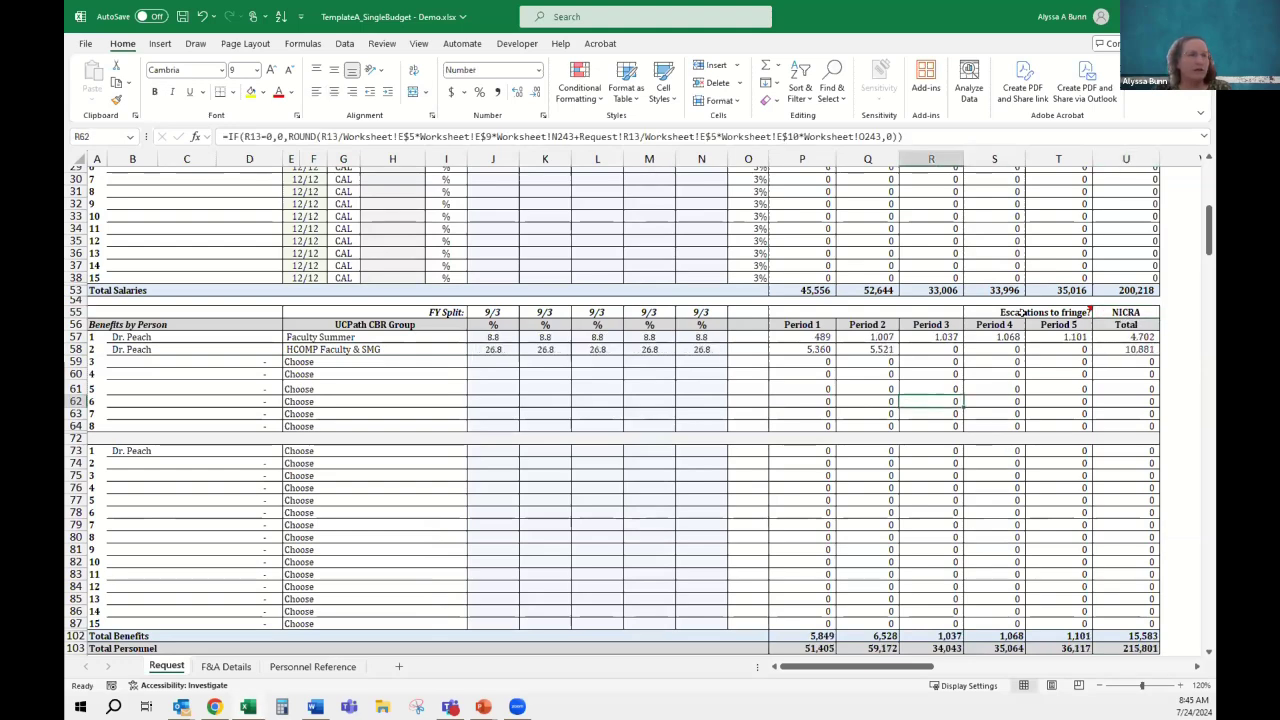
In the GSR Tuition/Fees section, set the first row's residency type to Non-Resident
scroll(930, 401, up, 5)
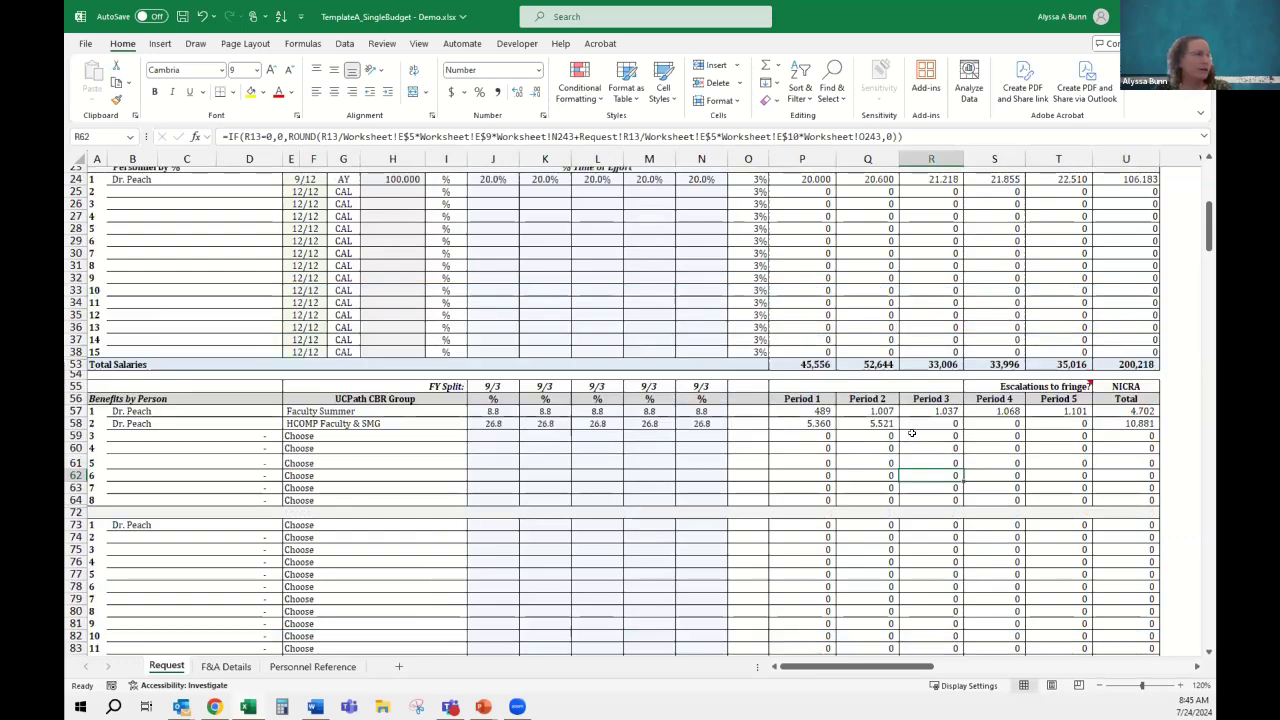
scroll(907, 430, up, 4)
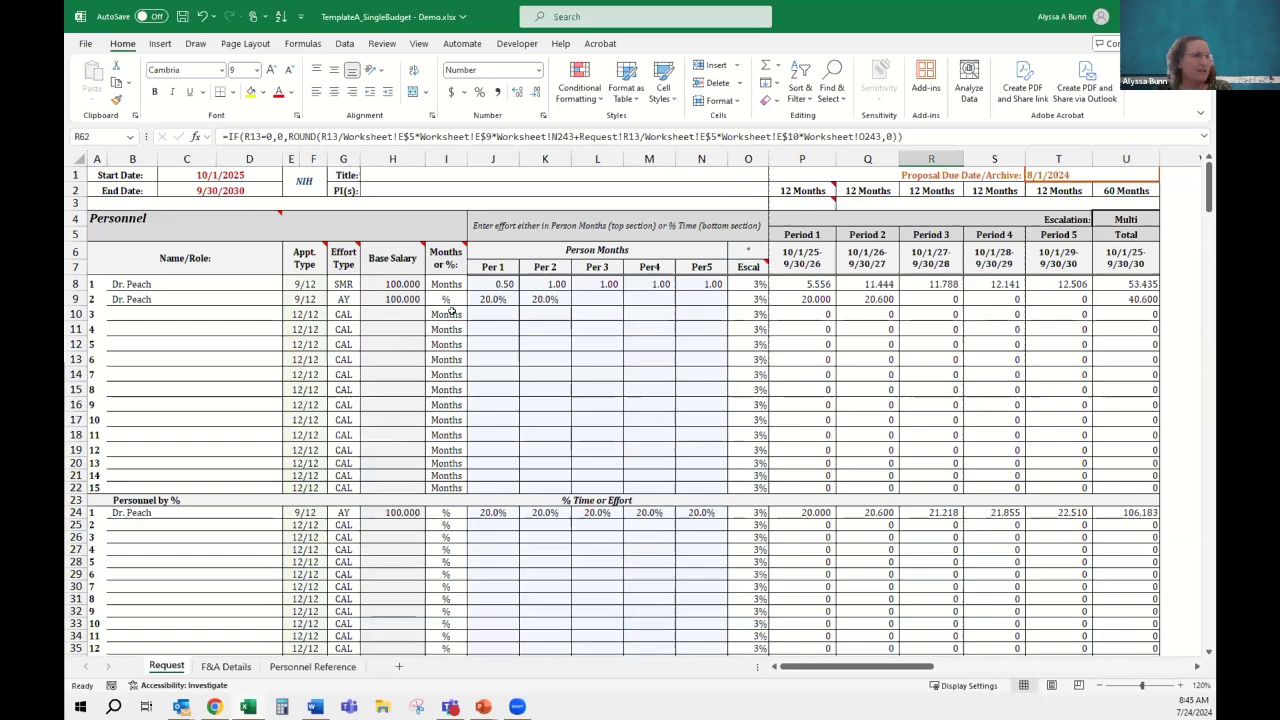
scroll(520, 420, down, 20)
scroll(523, 414, down, 15)
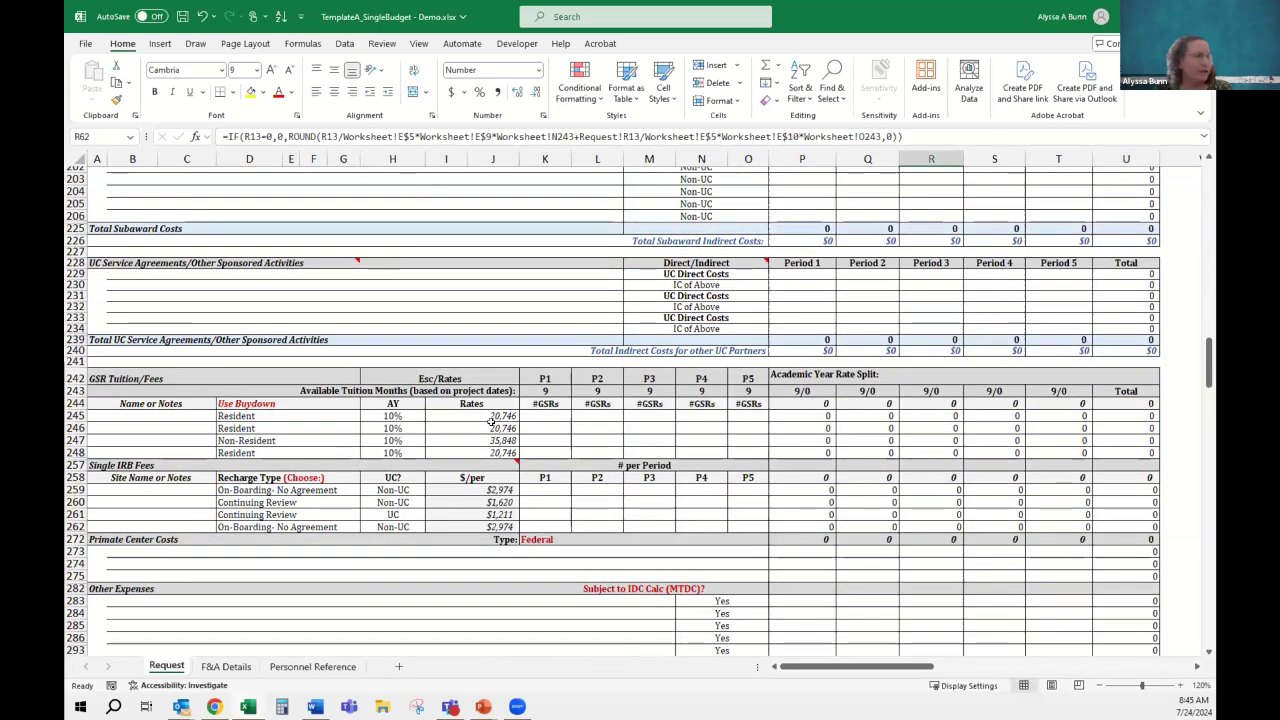
click(296, 415)
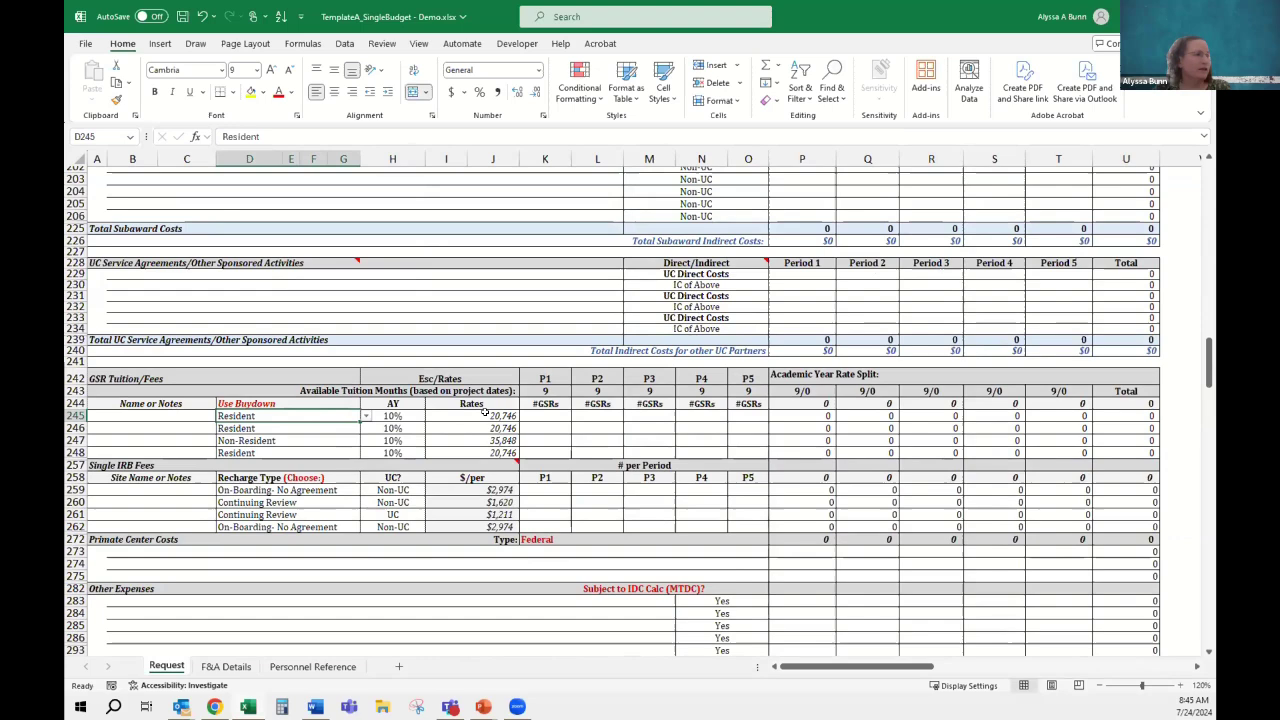
click(366, 415)
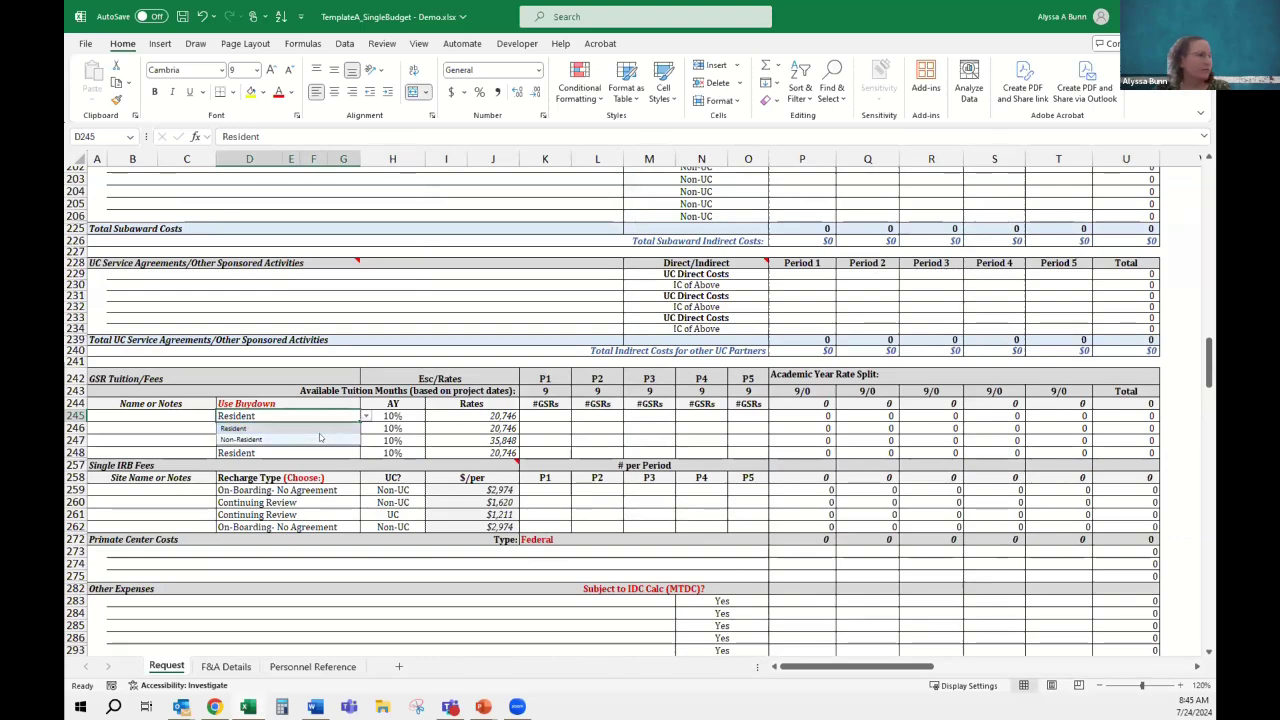
click(320, 439)
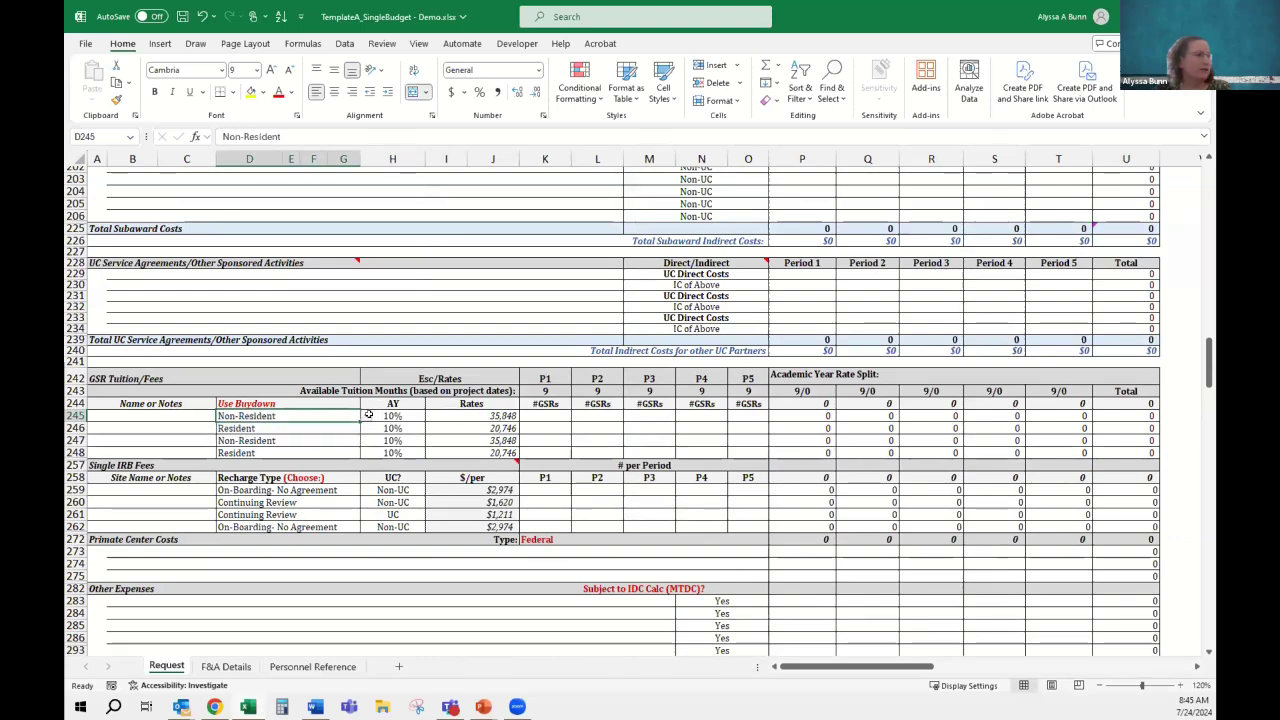
Switch the first GSR tuition row to Resident and back to Non-Resident to compare the rates
click(366, 415)
click(290, 428)
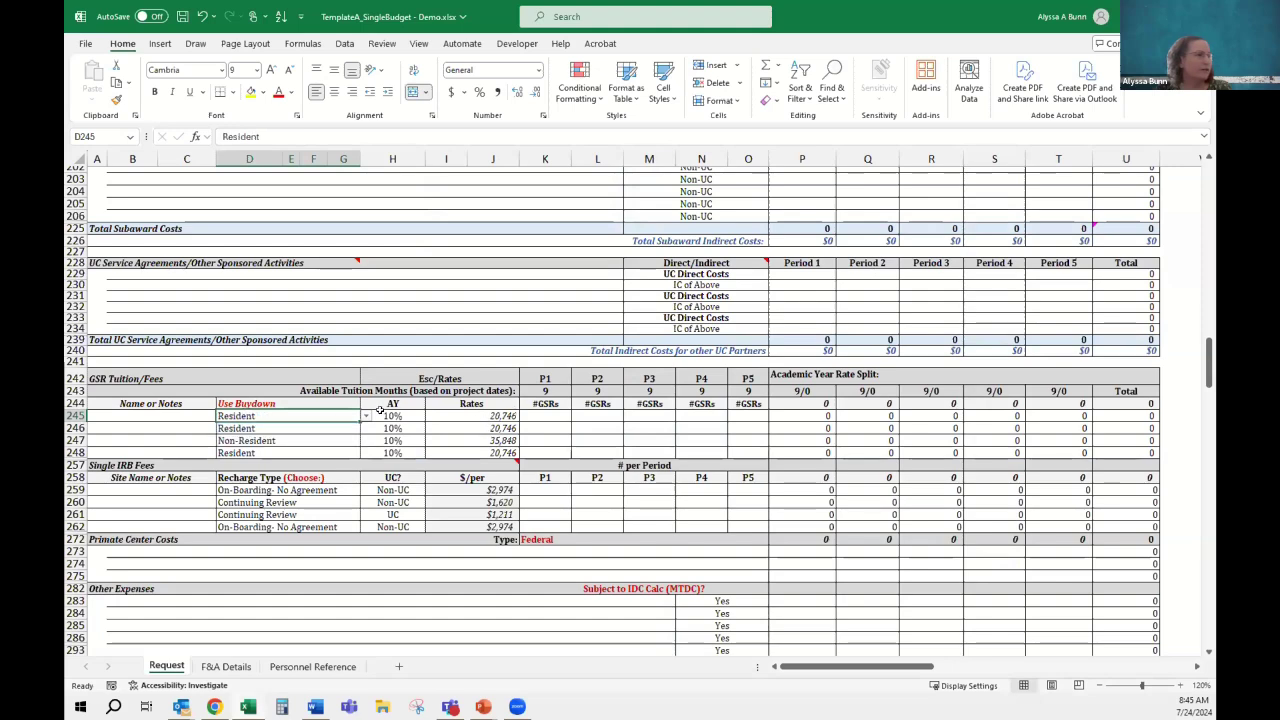
click(366, 415)
click(340, 439)
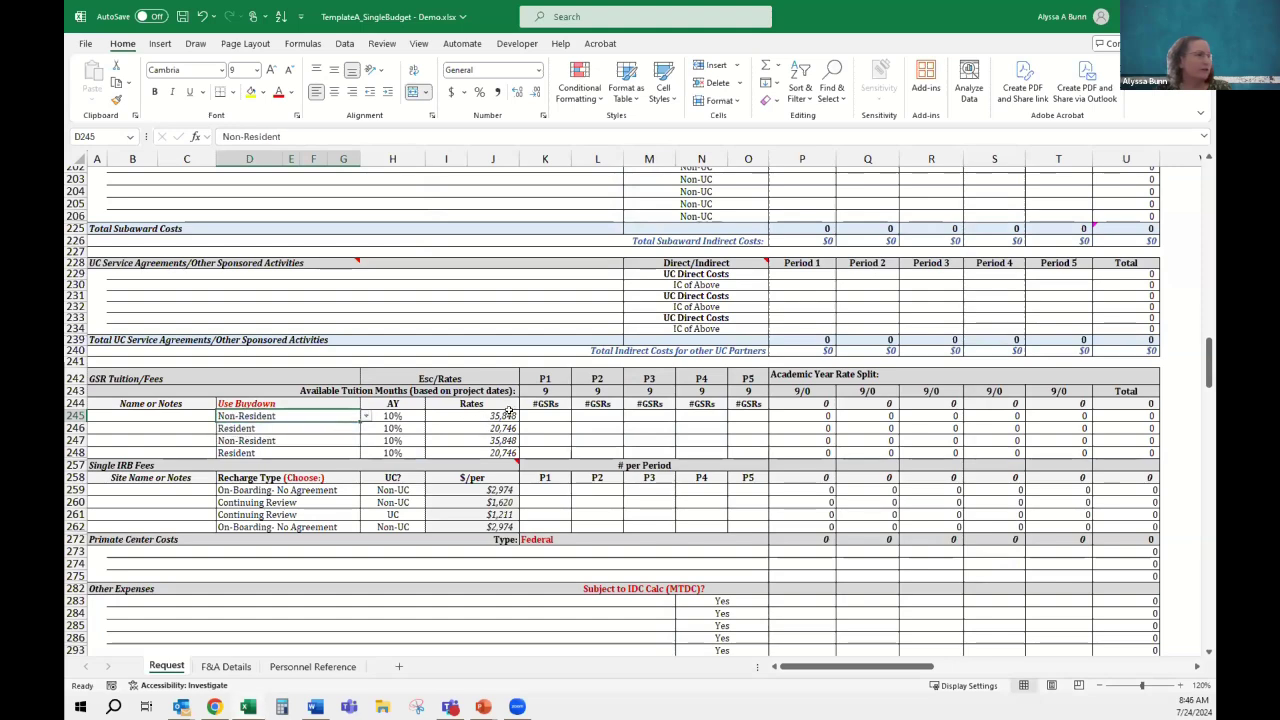
drag(311, 421, 311, 434)
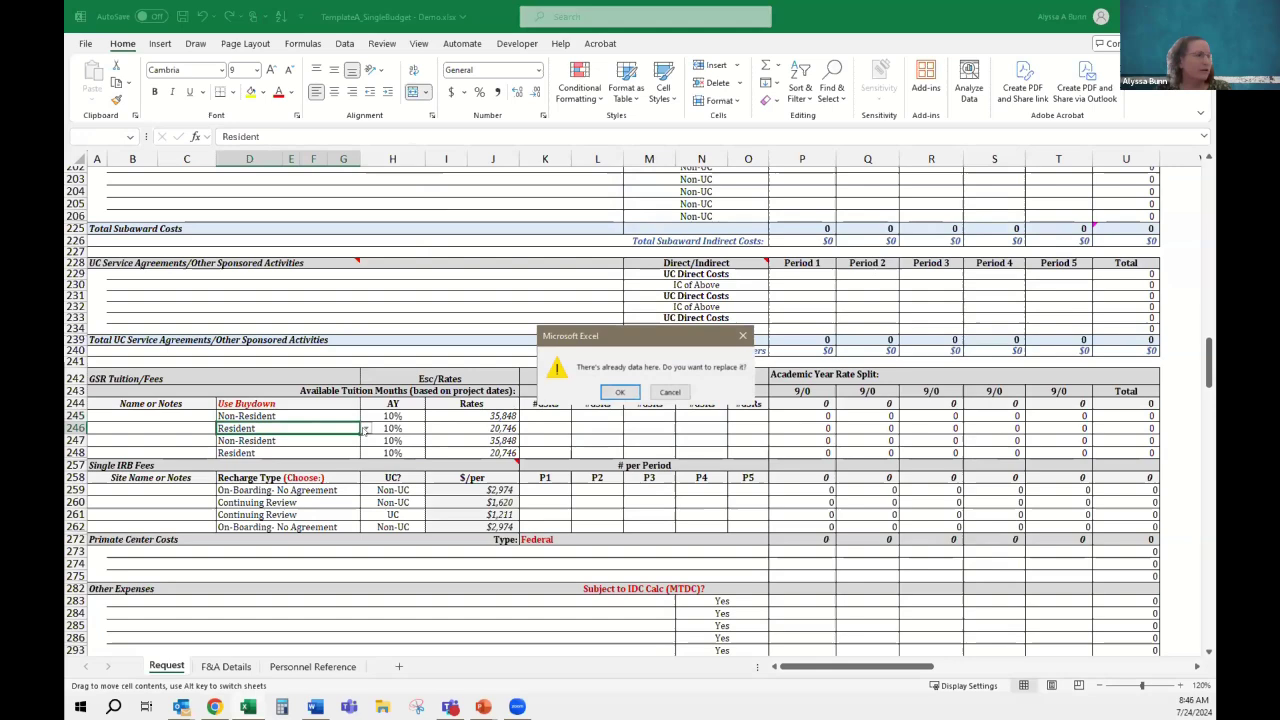
click(667, 393)
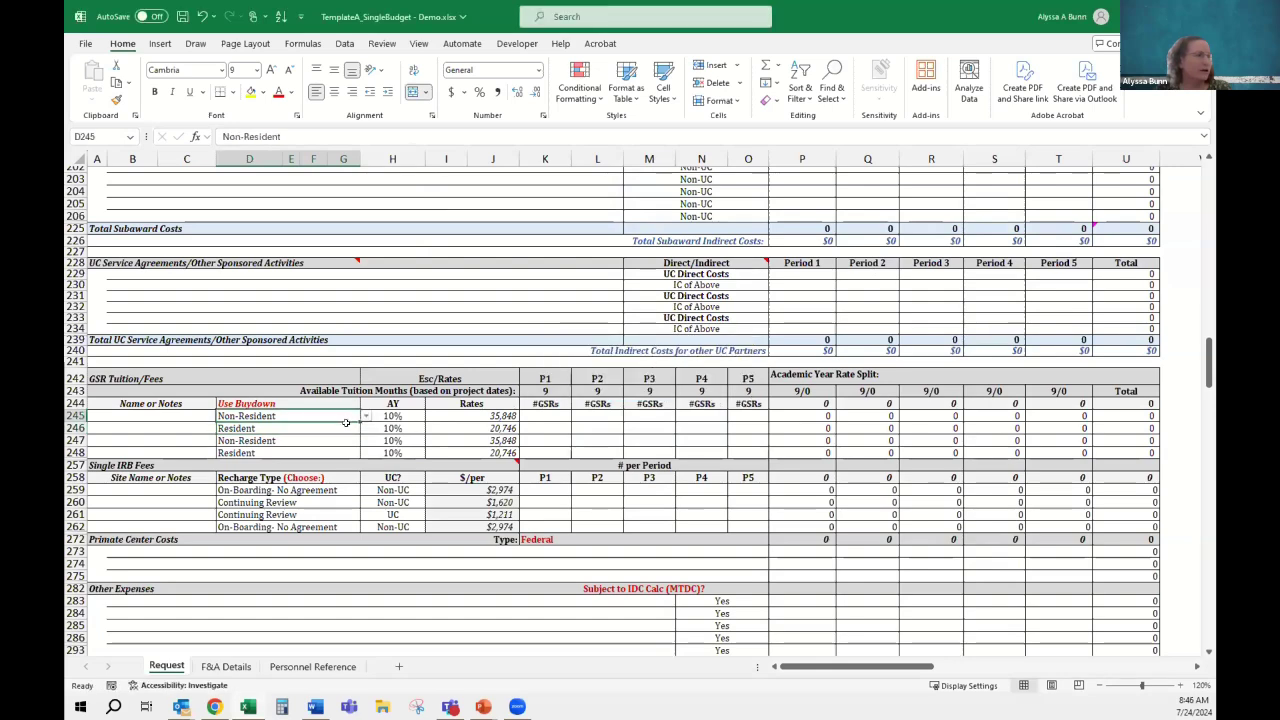
click(364, 428)
click(364, 428)
click(364, 428)
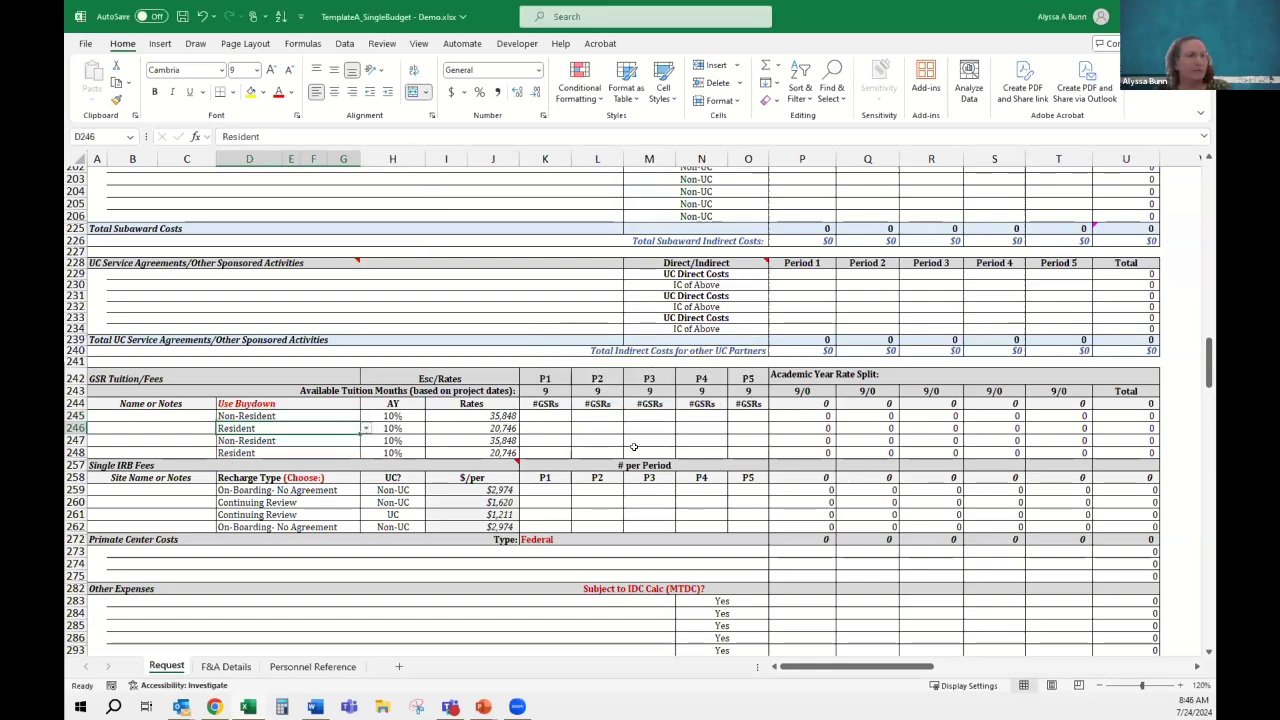
Return to the Personnel section at the start of the Request sheet
scroll(649, 441, up, 6)
scroll(649, 441, up, 20)
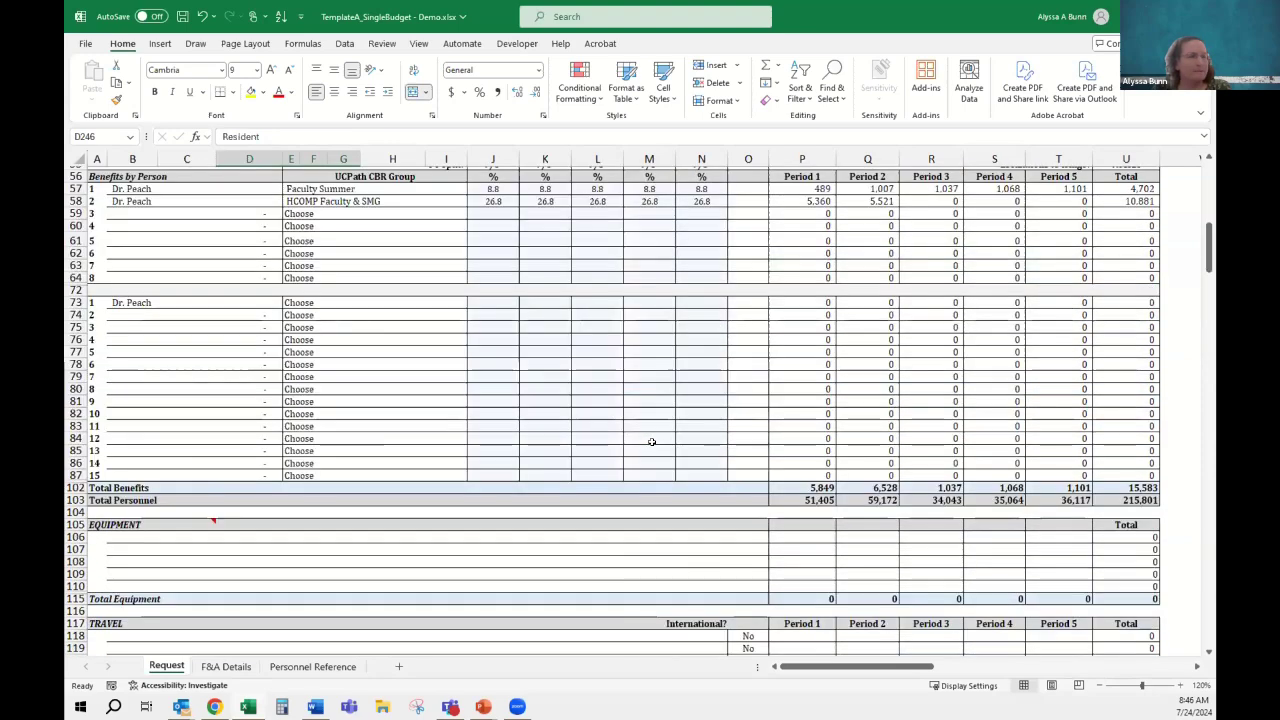
click(687, 424)
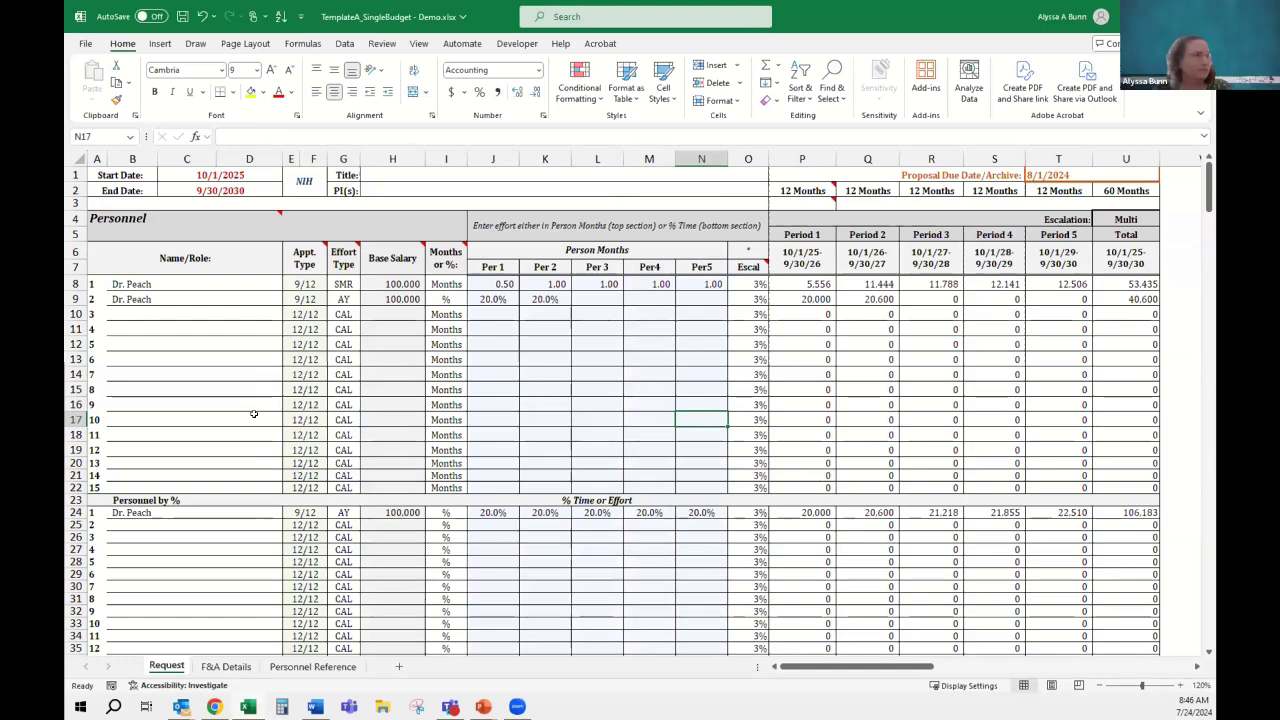
Append ", PI (AY)" to the name in the first row of the Personnel section
click(145, 284)
click(284, 137)
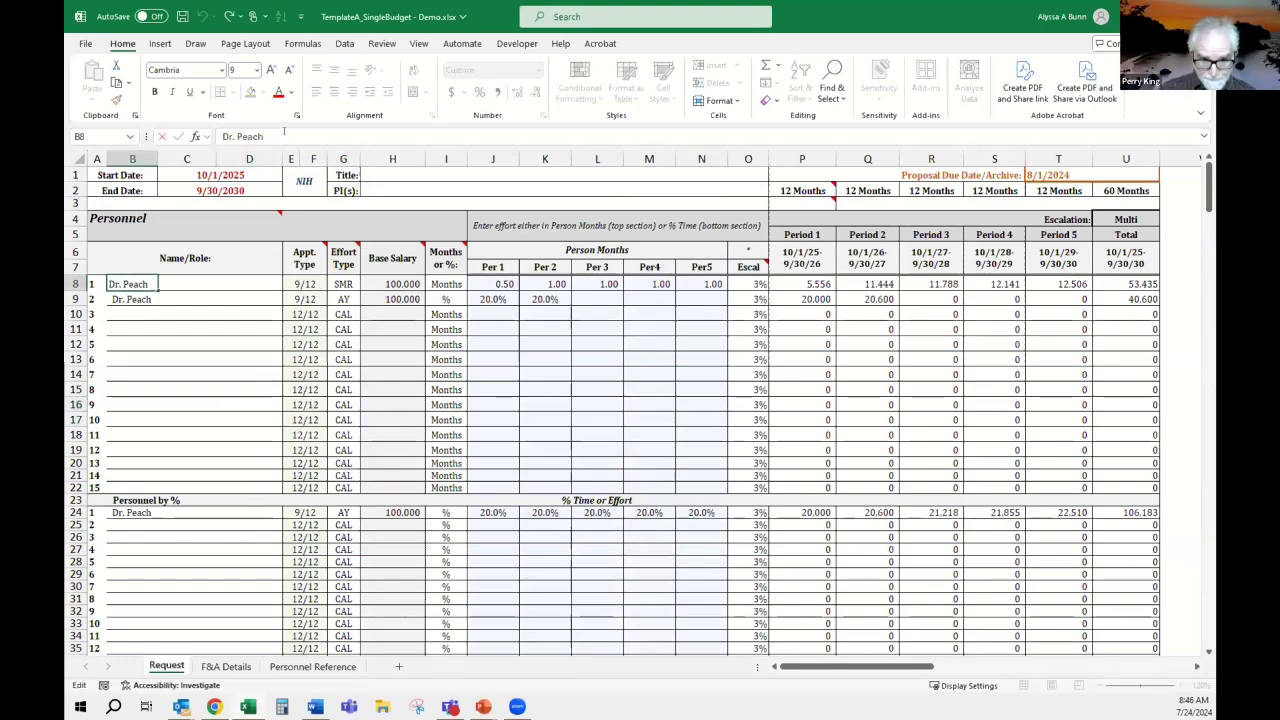
text(, P)
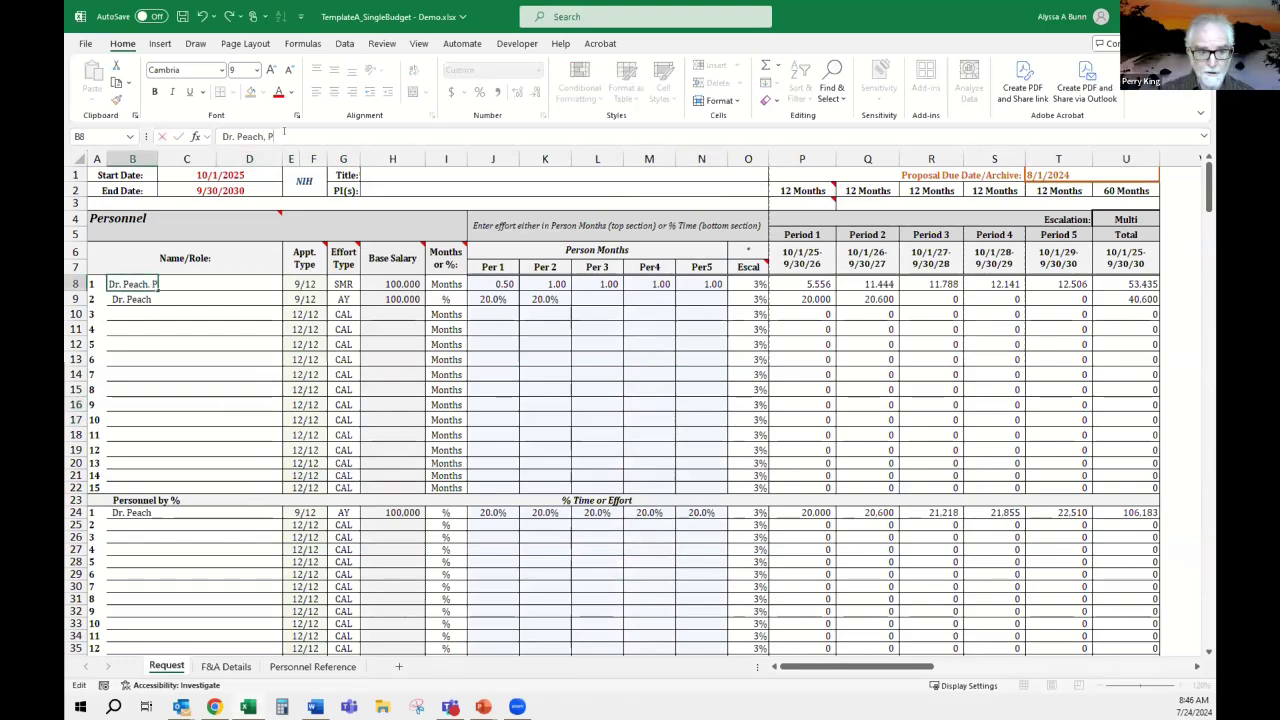
text(I AY)
key(ctrl+Return)
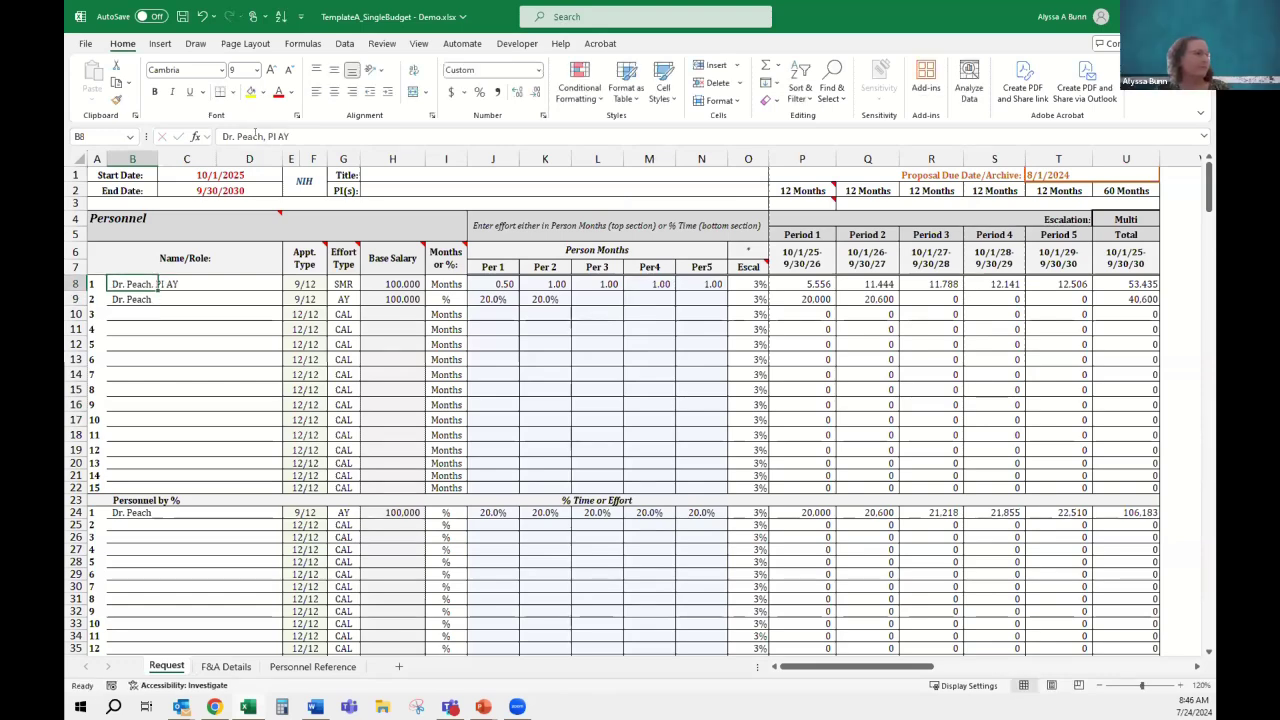
click(278, 136)
text((AY)
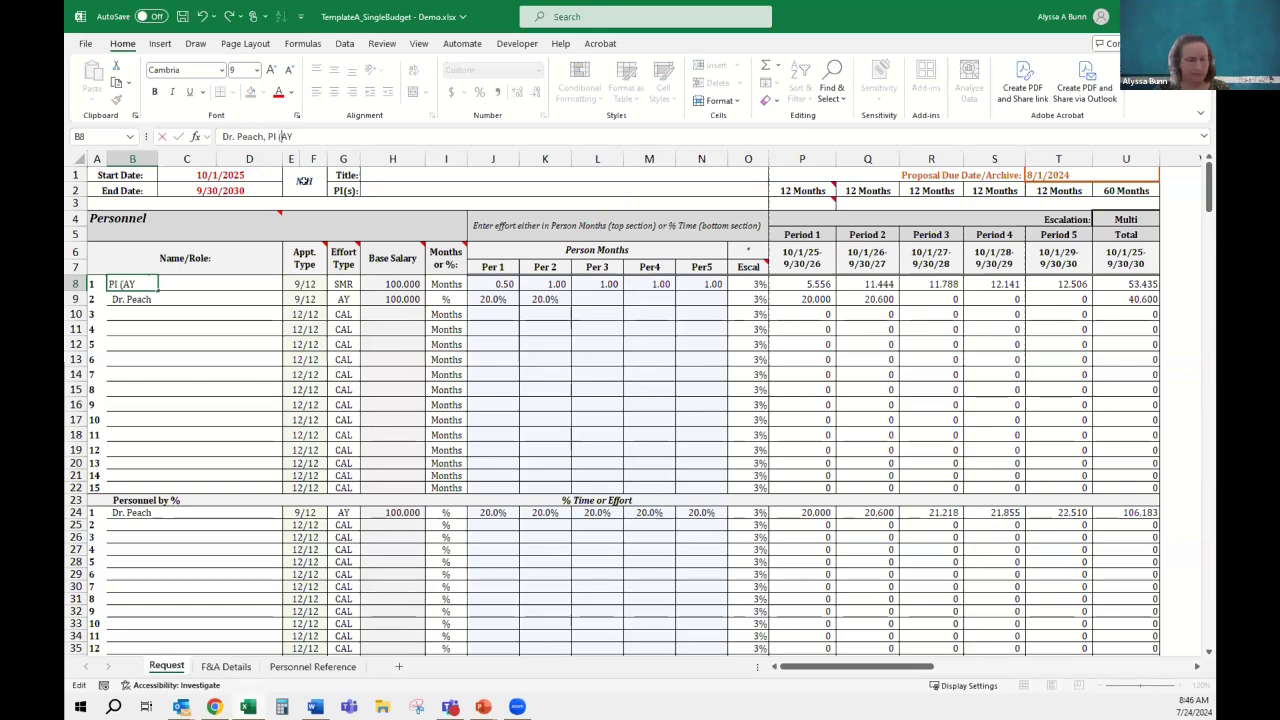
text())
key(Return)
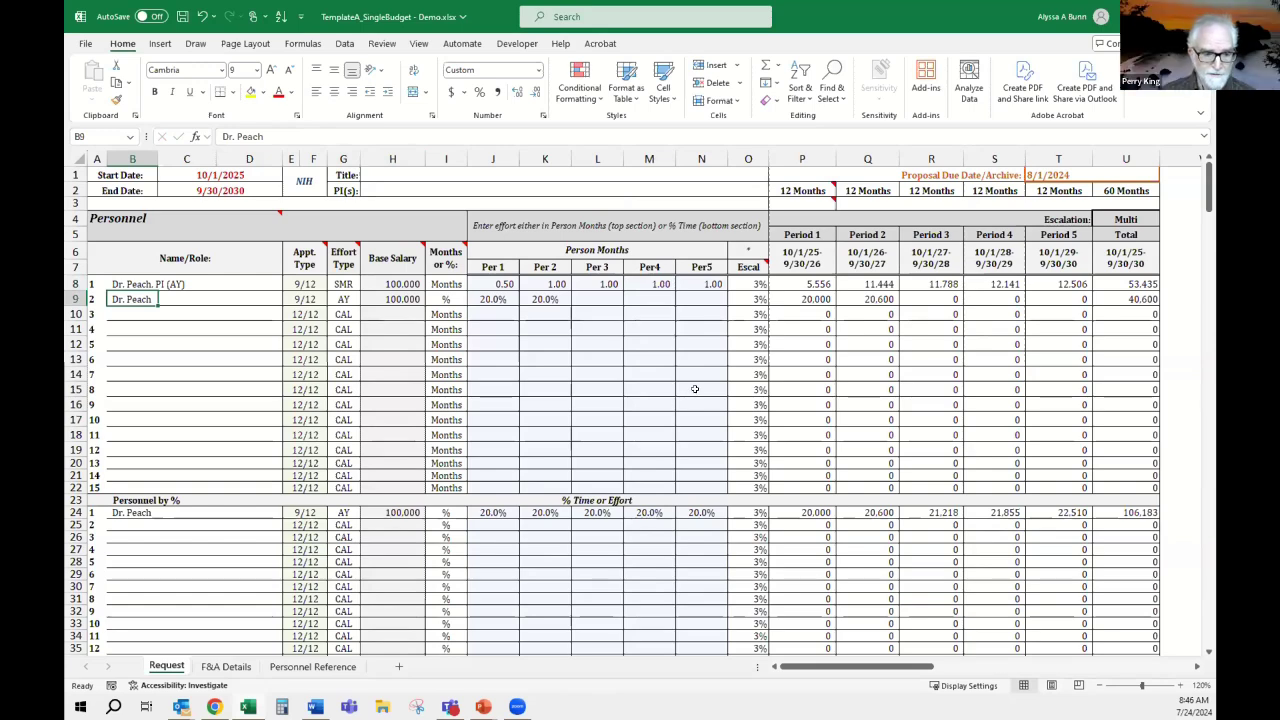
mouse_move(305, 251)
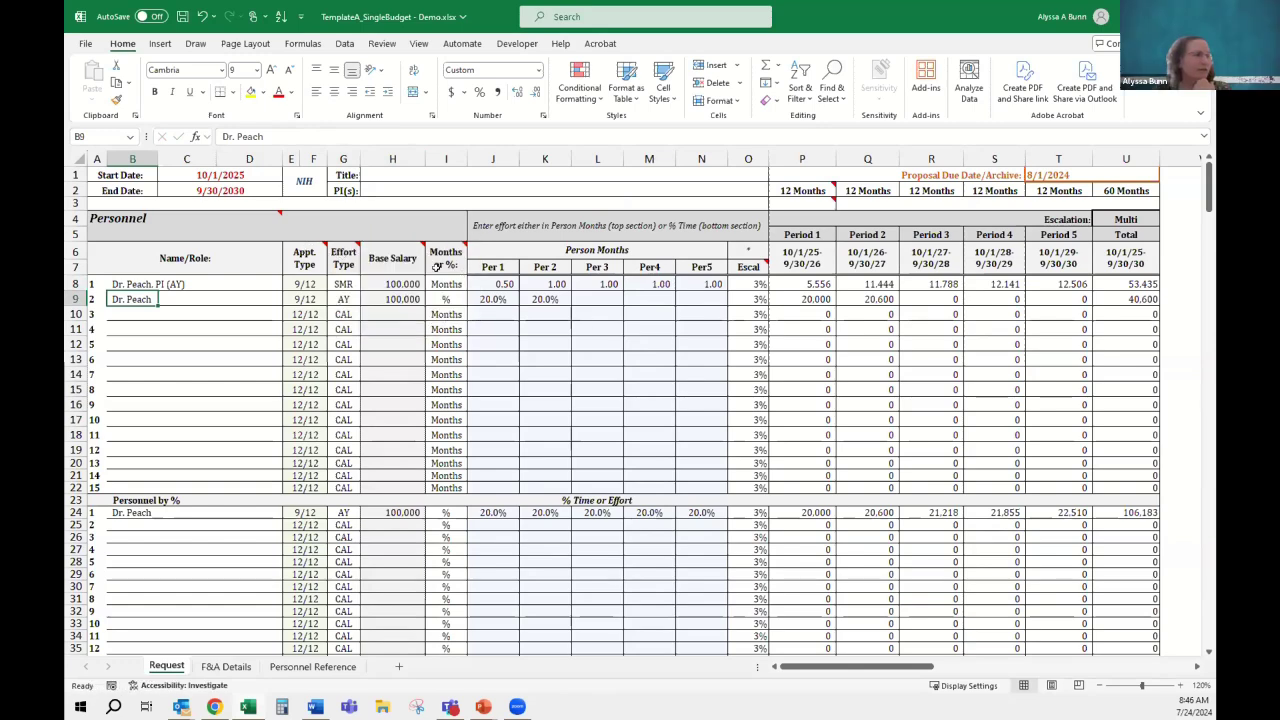
mouse_move(436, 262)
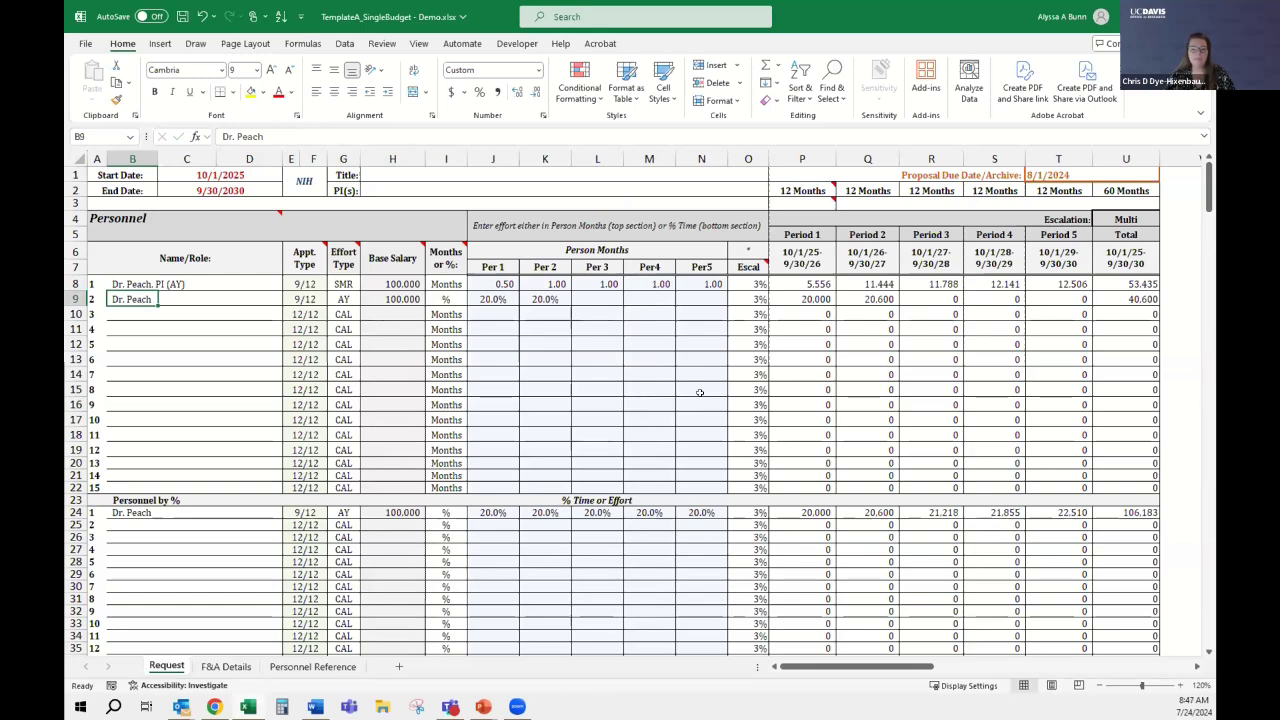
click(700, 397)
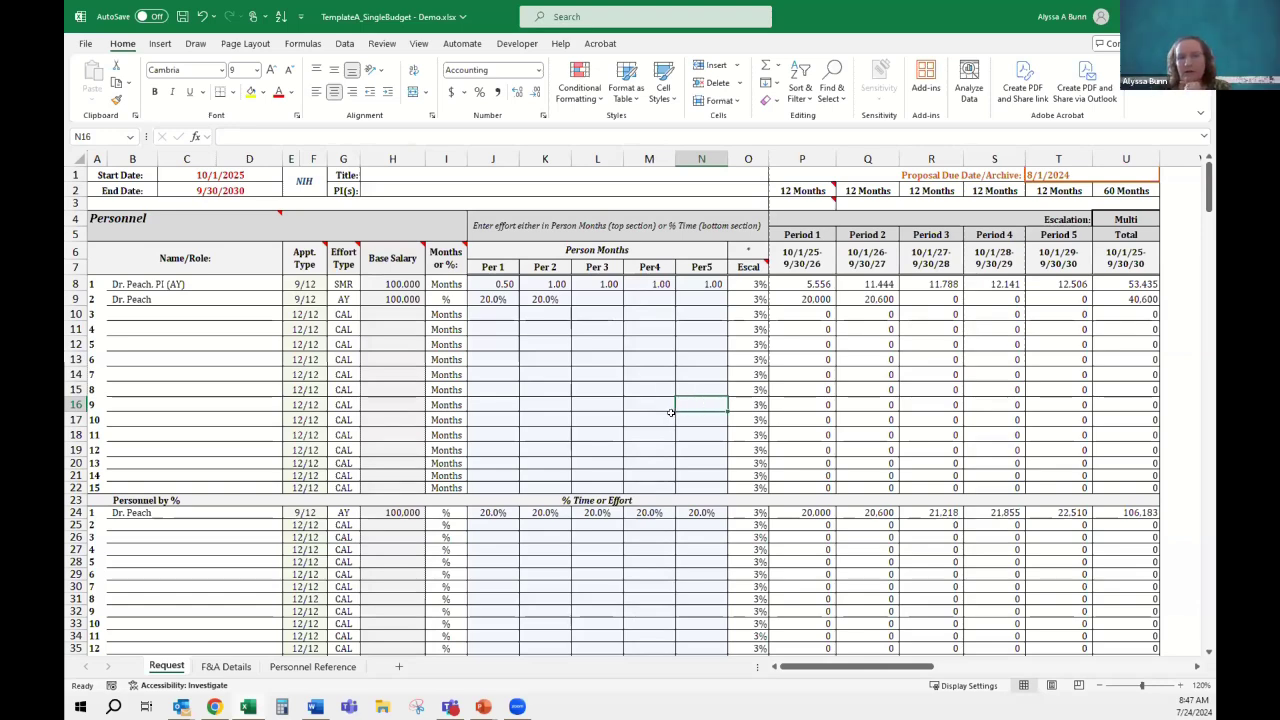
click(617, 371)
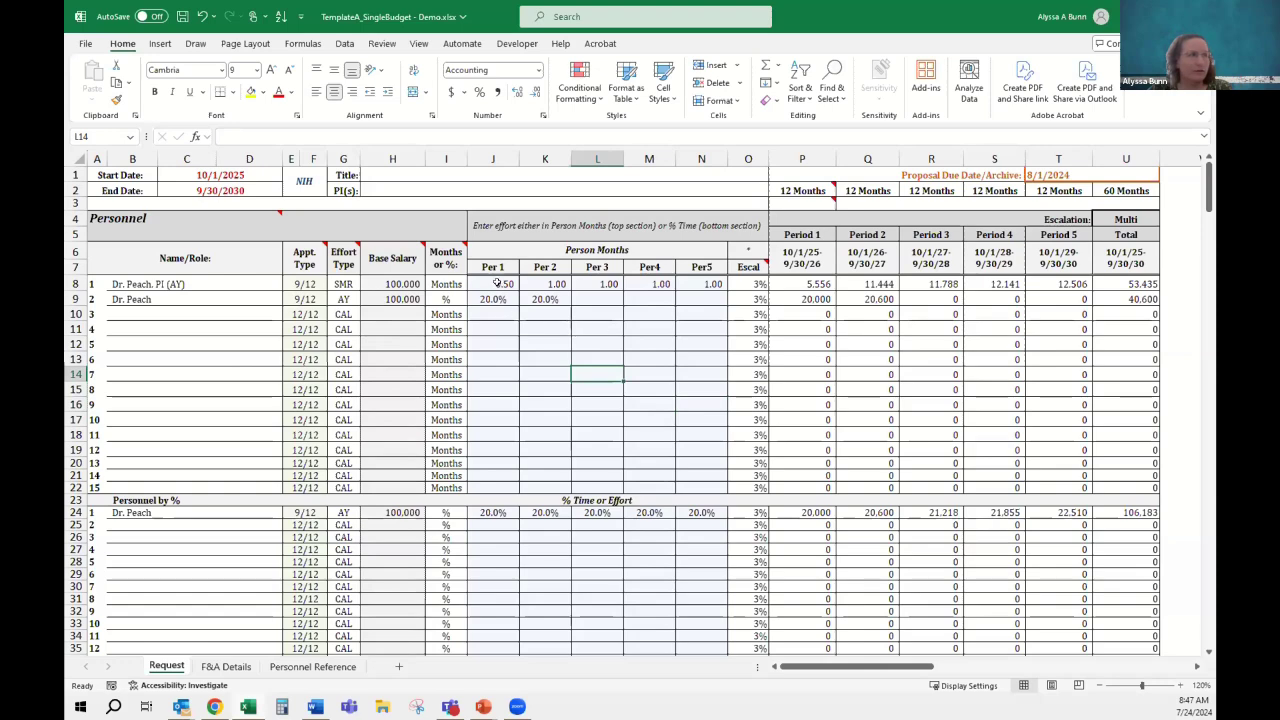
click(630, 357)
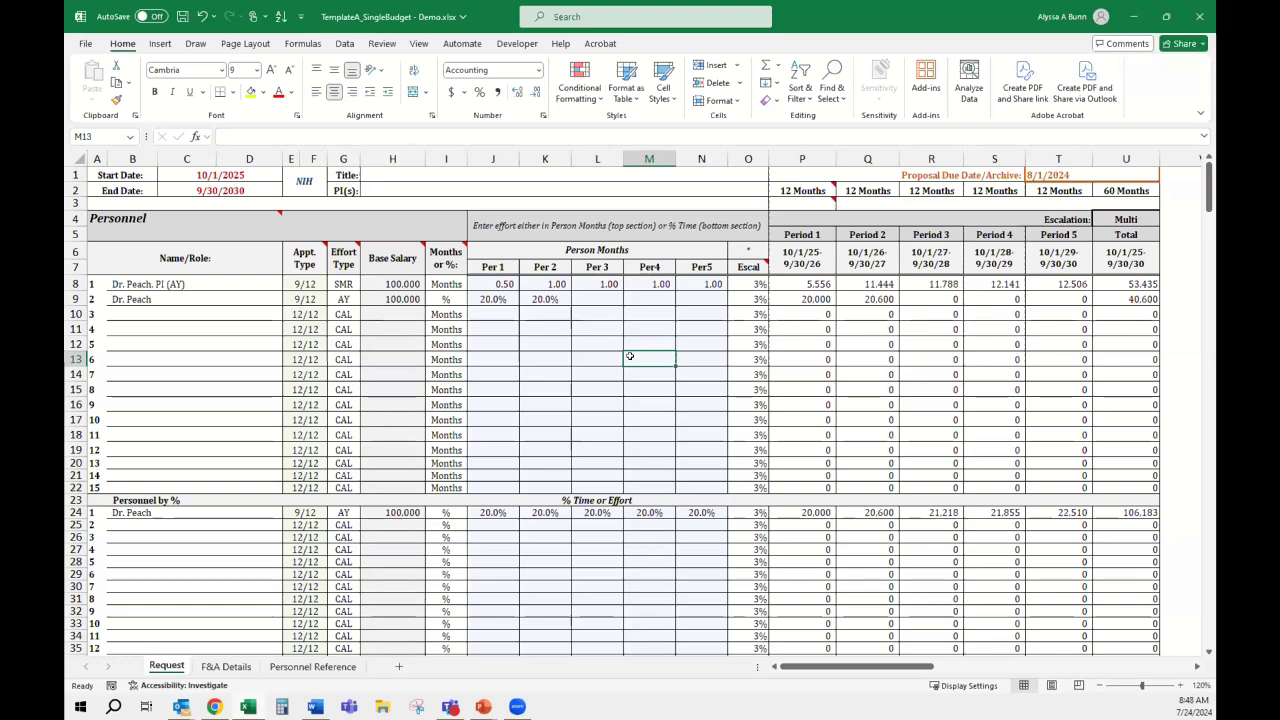
click(567, 386)
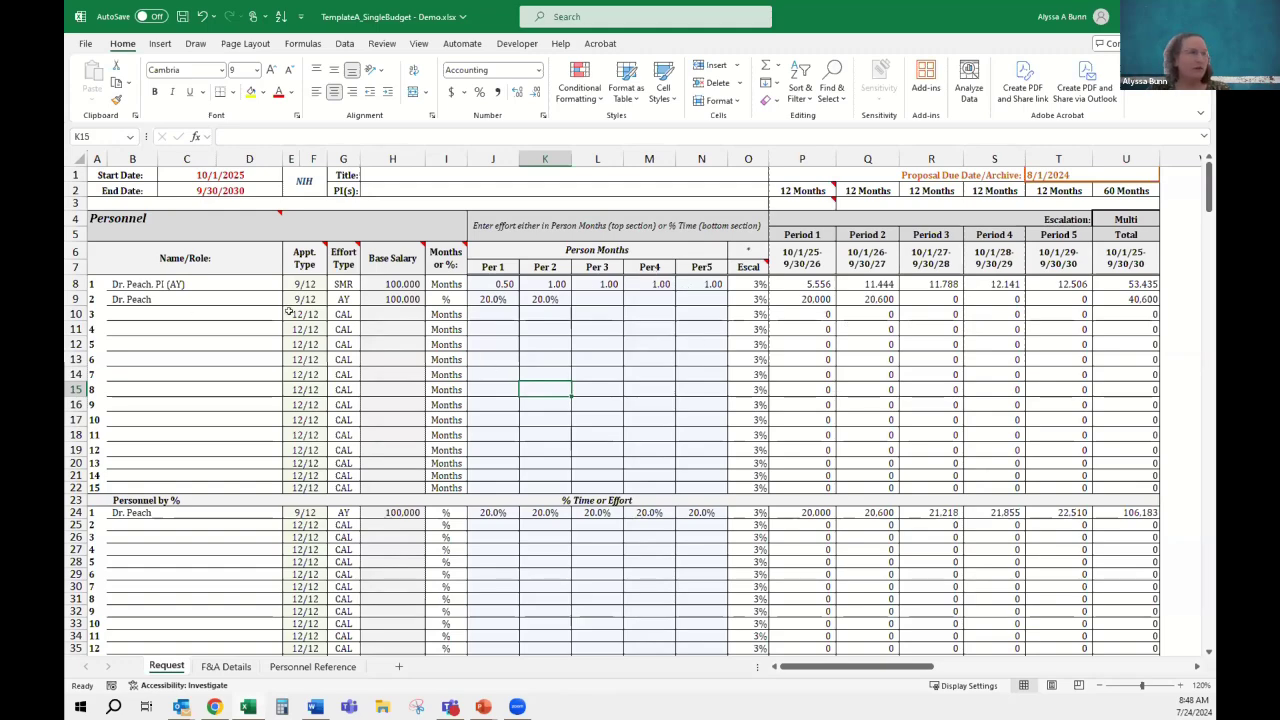
Check the person months and annual effort columns on the Personnel Reference sheet and return to the Request sheet
click(305, 667)
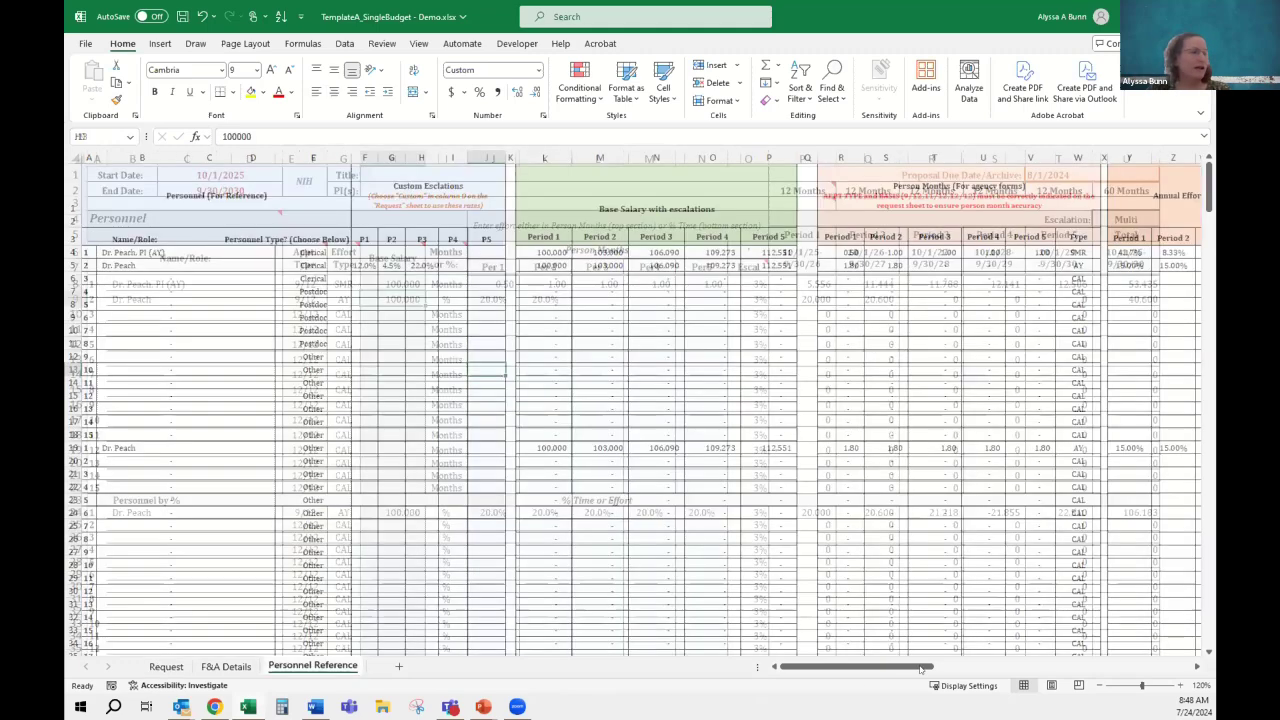
scroll(920, 650, right, 4)
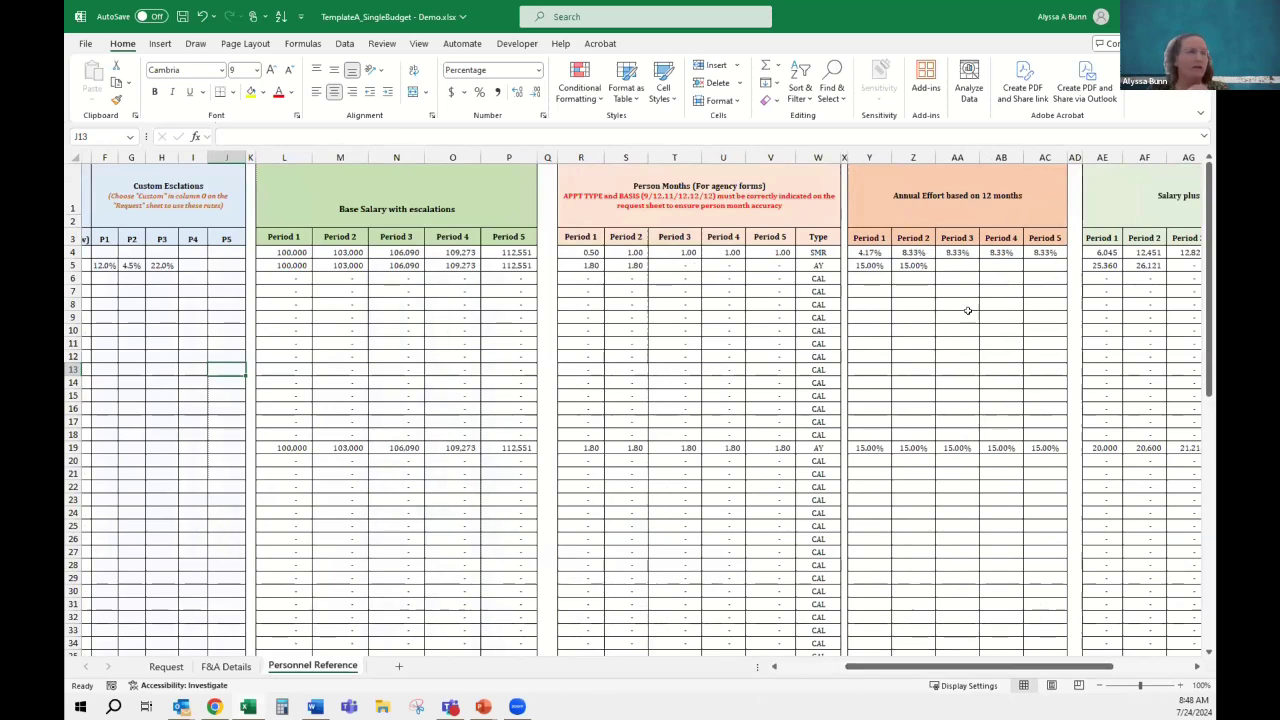
click(170, 666)
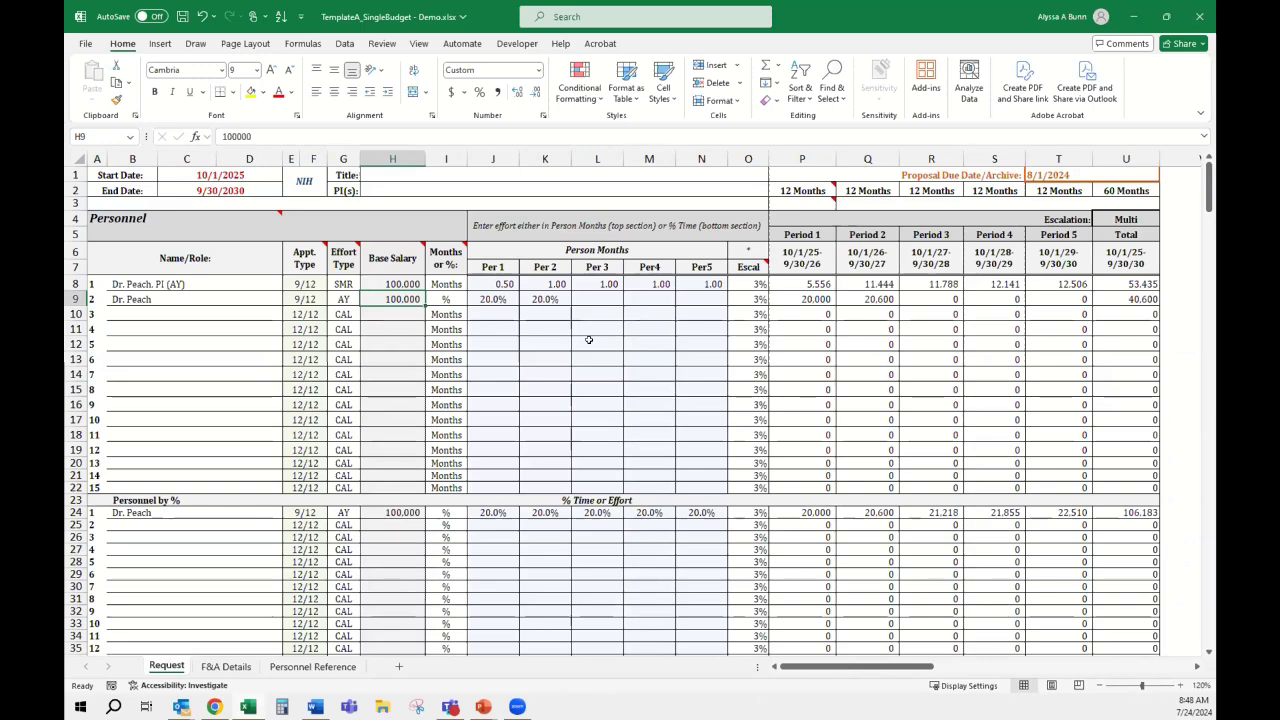
click(589, 340)
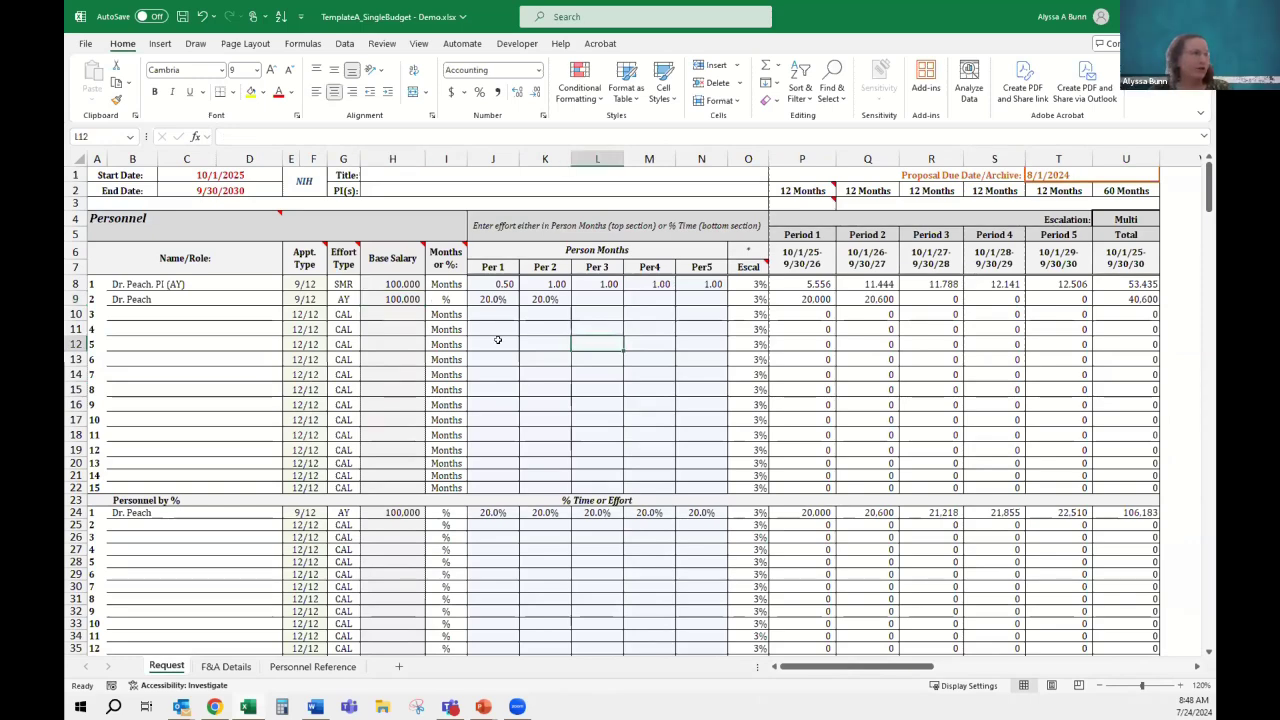
Set the appointment type of the first Personnel row to 12/12
click(299, 284)
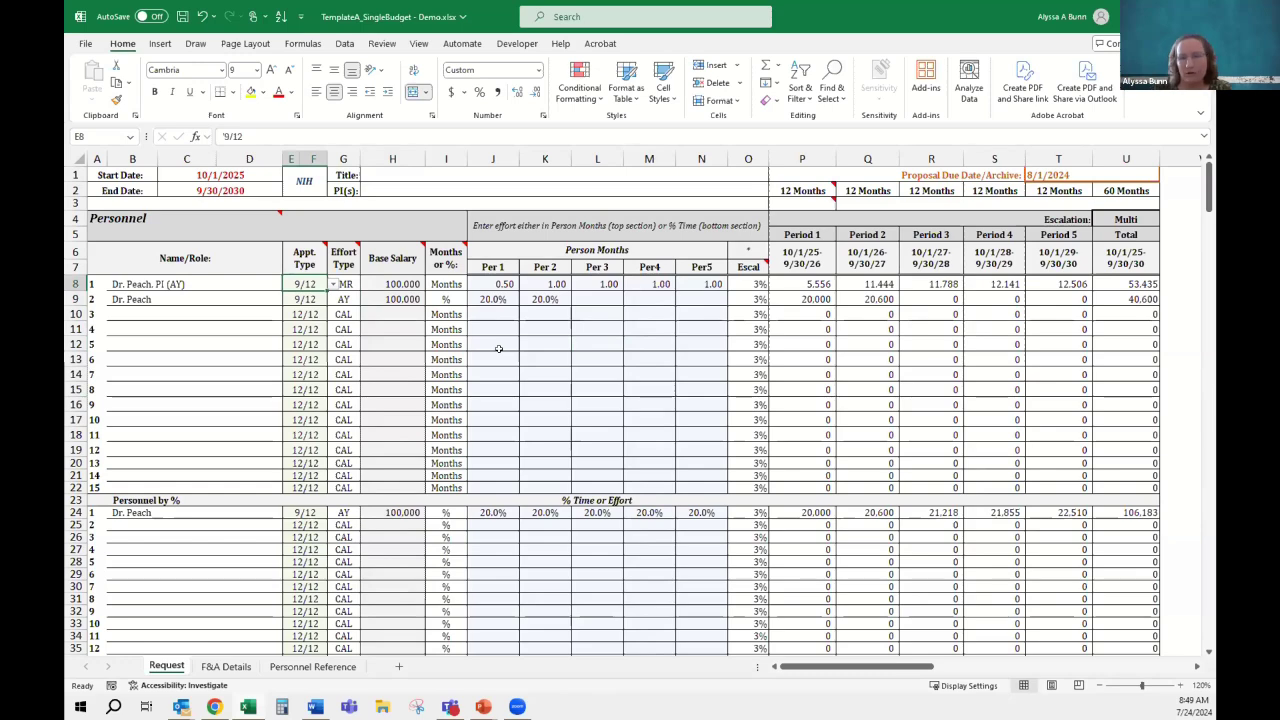
click(328, 285)
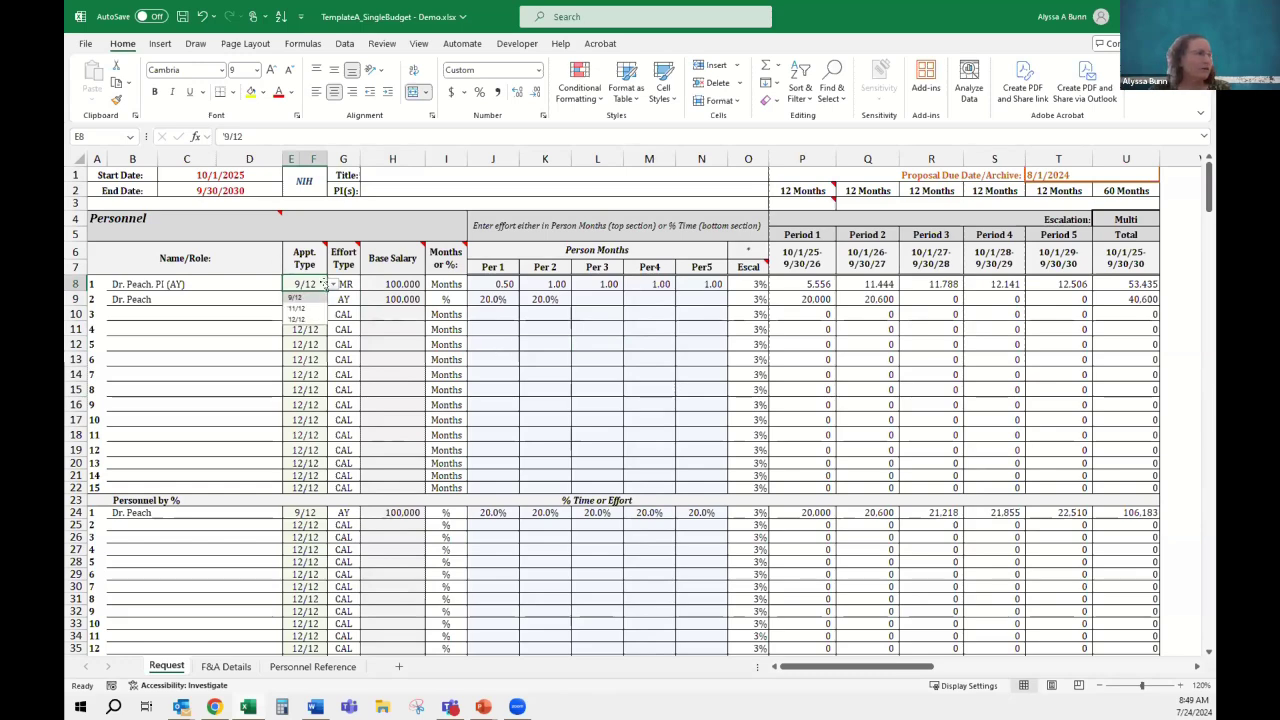
click(306, 319)
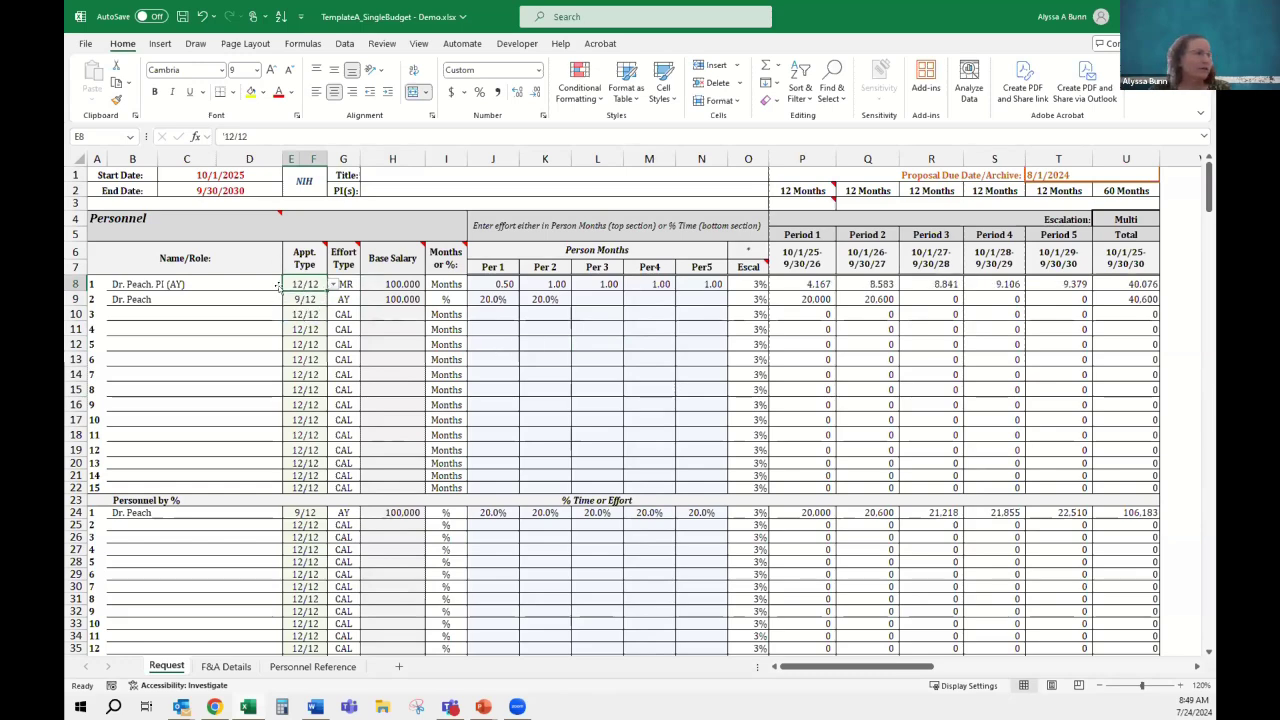
click(380, 282)
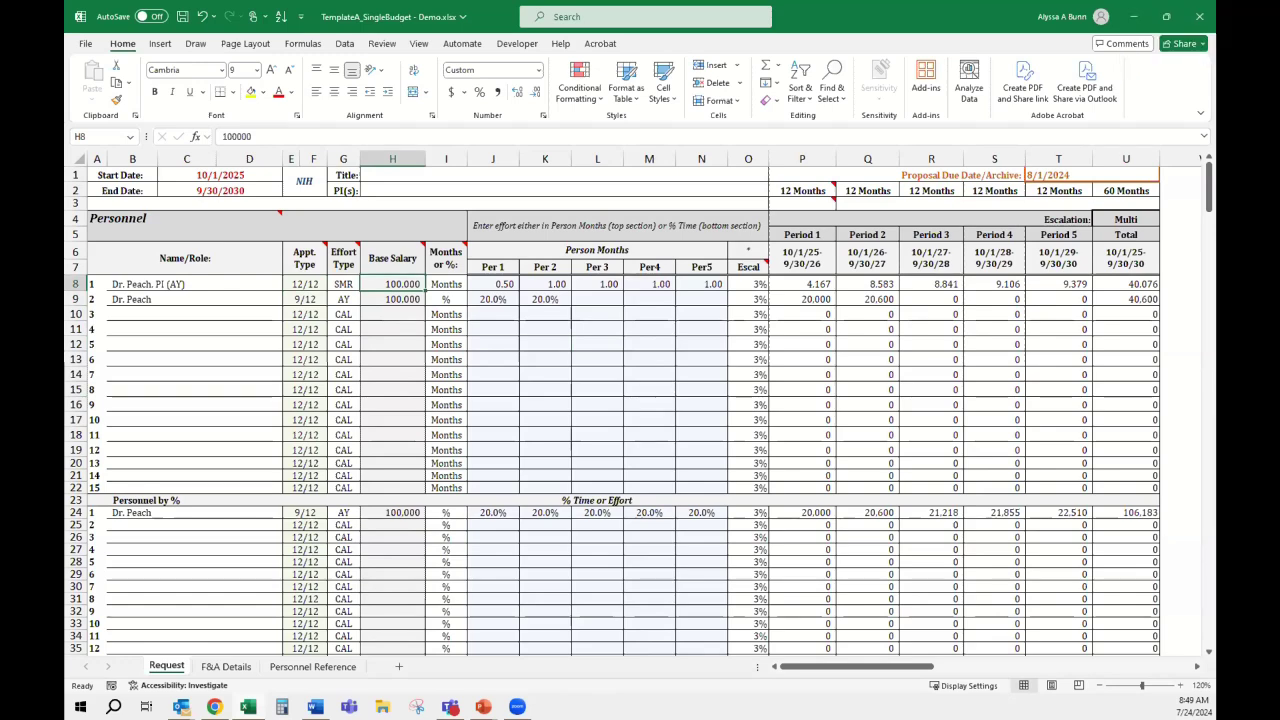
click(608, 371)
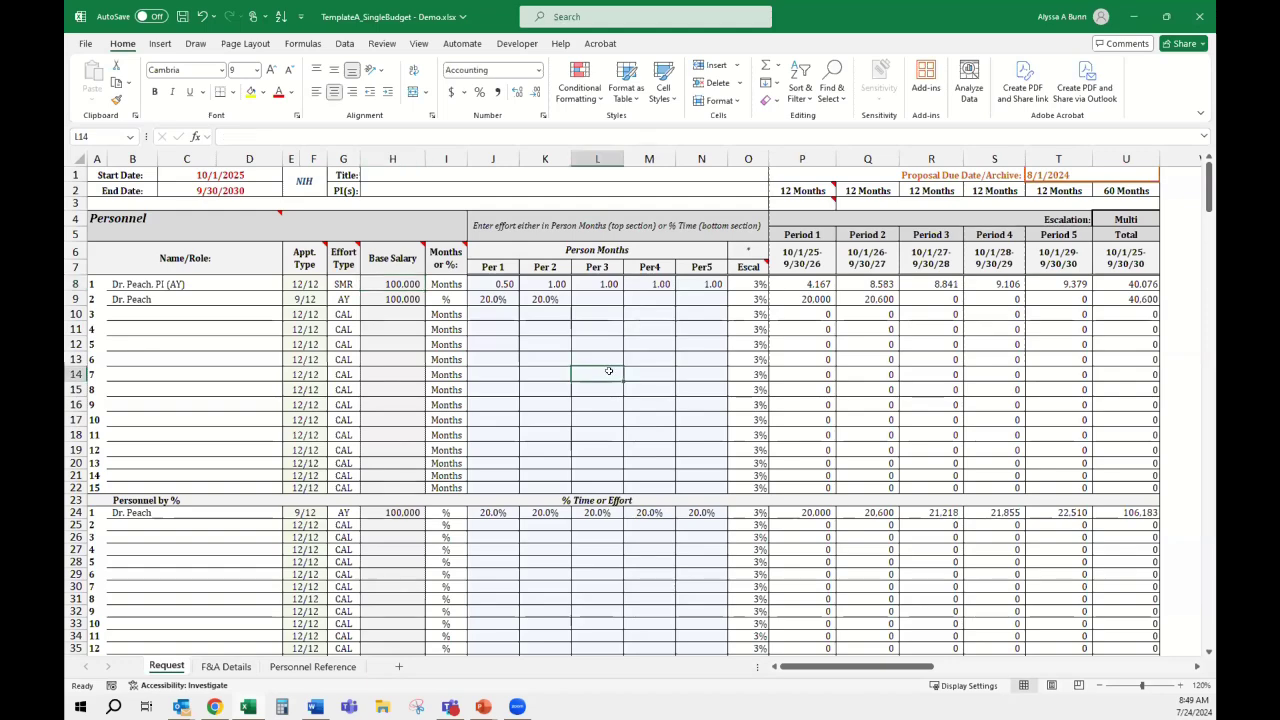
In the GSR Tuition/Fees section, enter 1 GSR for P1 in the first Non-Resident row
scroll(604, 400, down, 20)
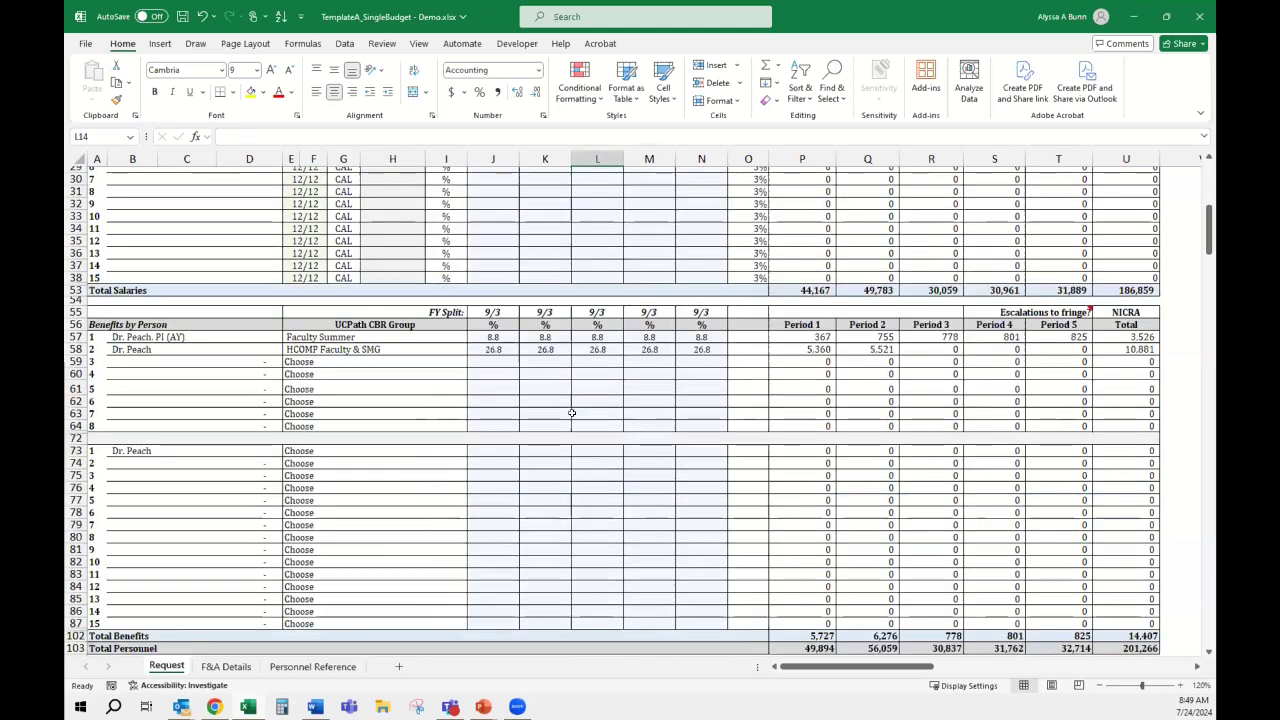
scroll(572, 412, down, 20)
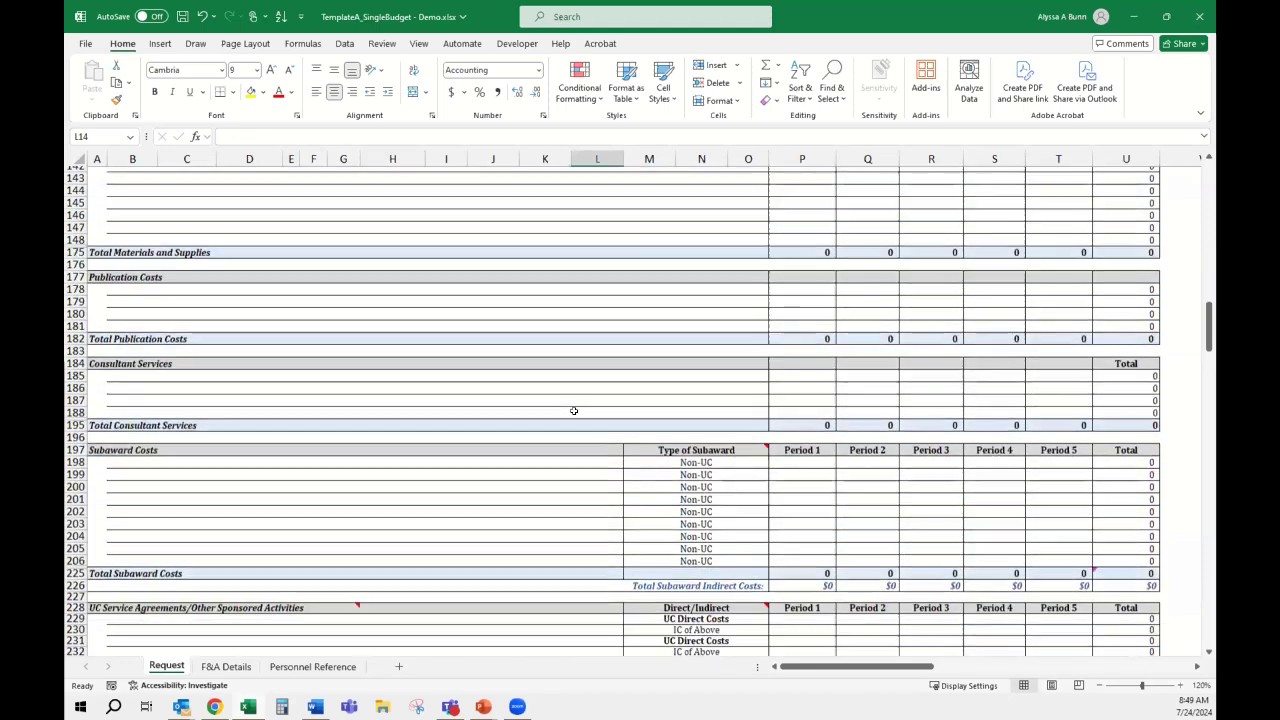
scroll(574, 411, down, 2)
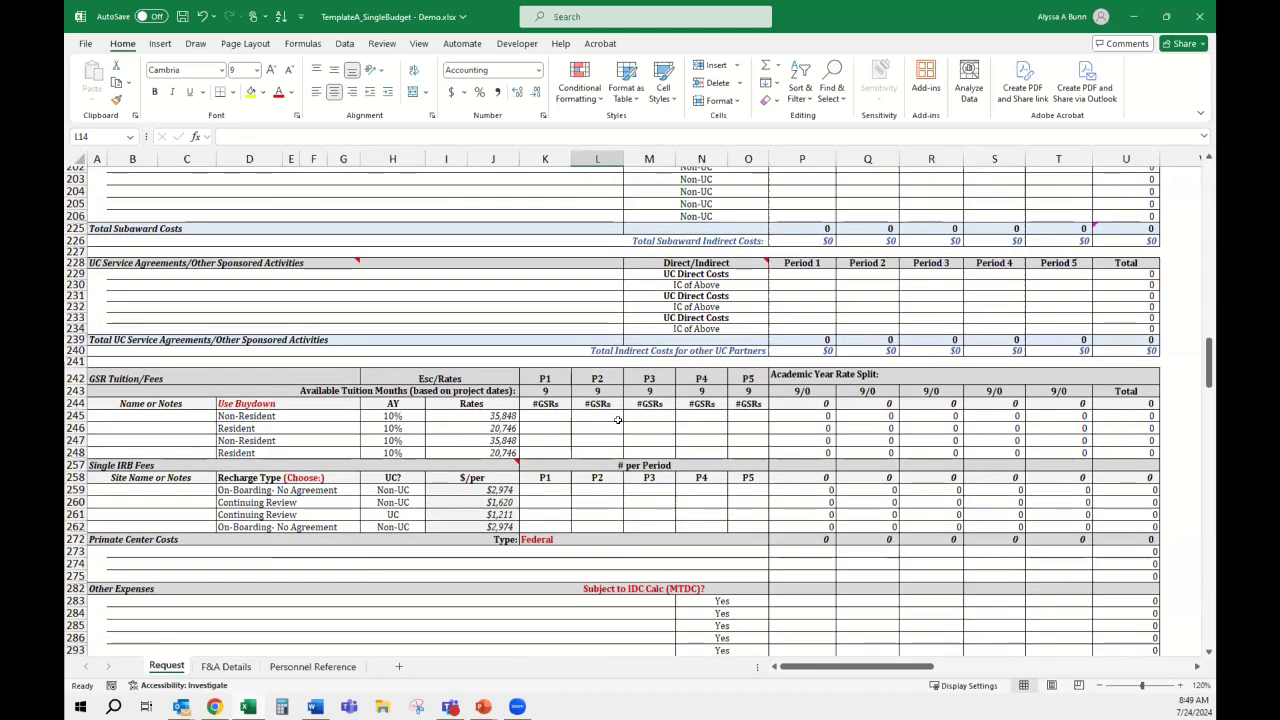
click(532, 413)
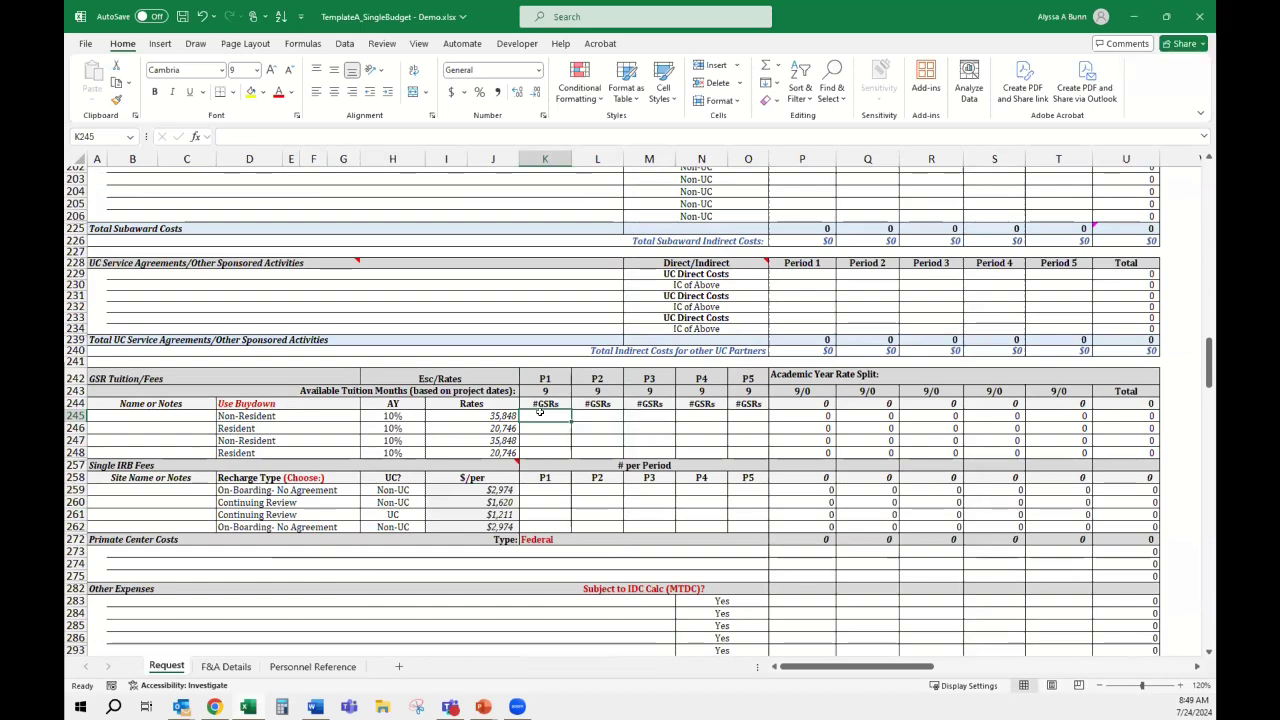
text(1)
key(Return)
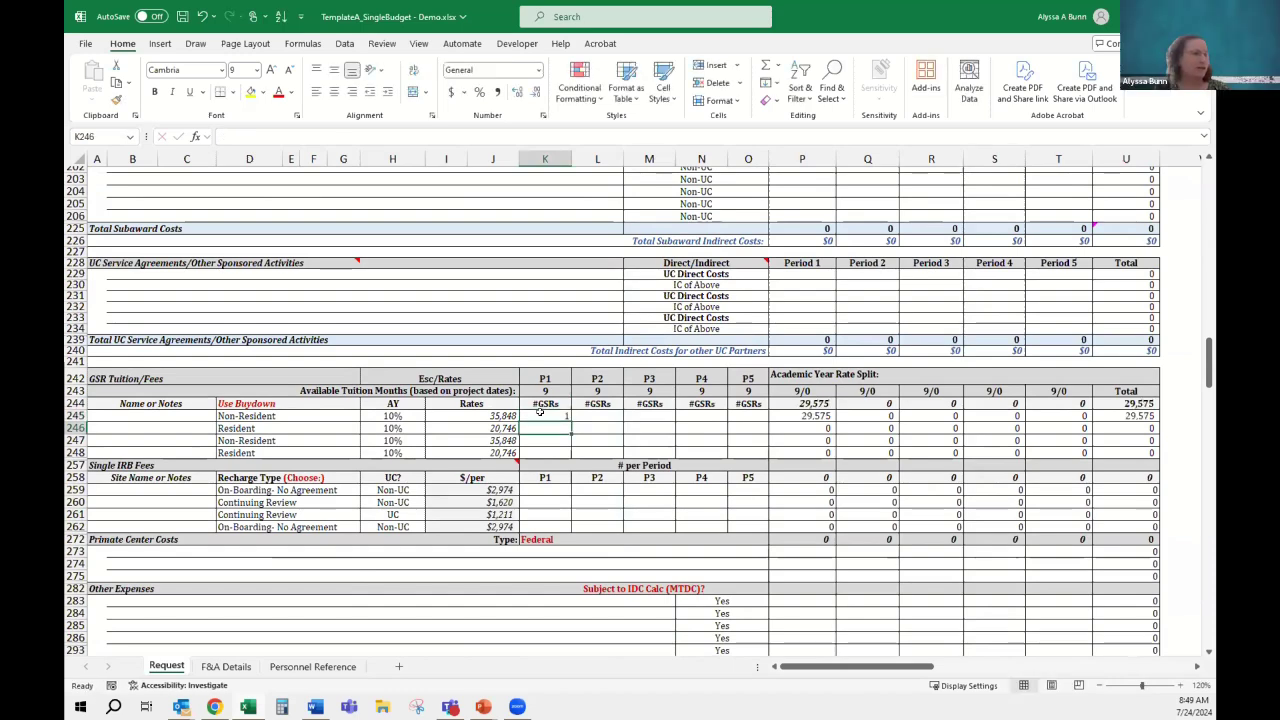
Enter 1 GSR for each of P2 through P5 in the first Resident tuition row
key(Right)
text(1)
key(Right)
text(1)
key(Right)
text(1)
key(Right)
text(1)
key(Right)
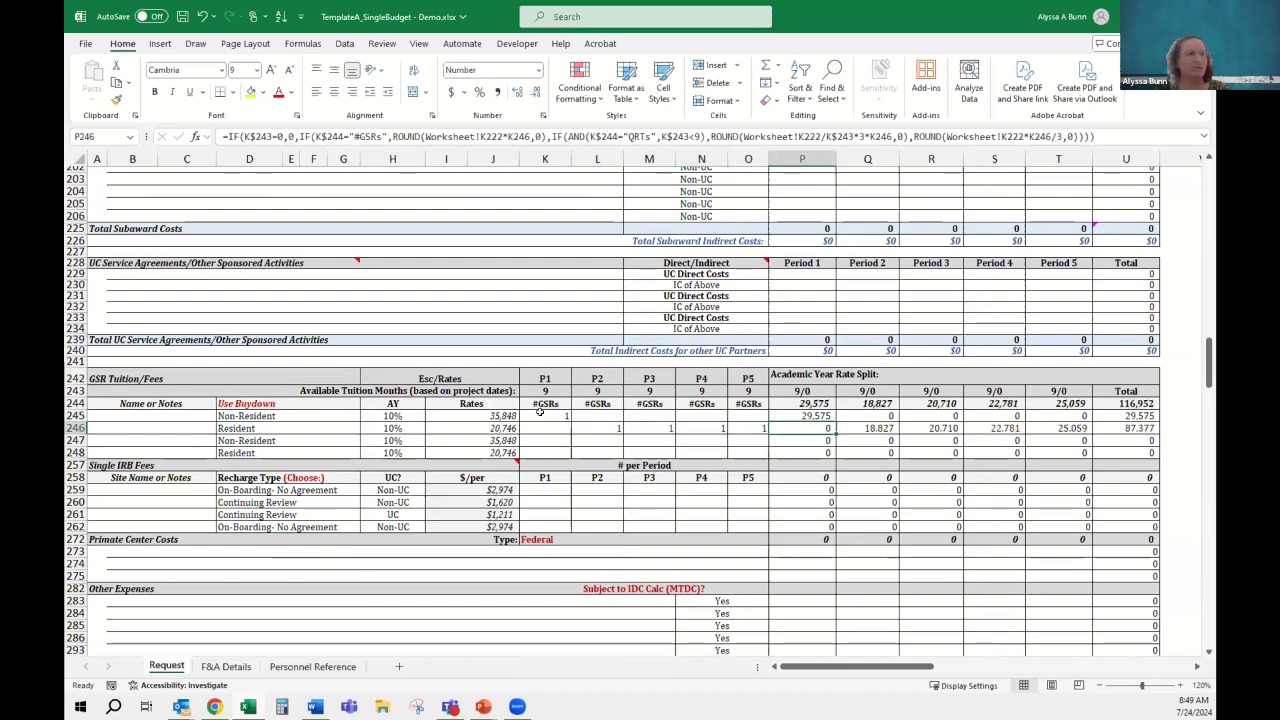
click(464, 435)
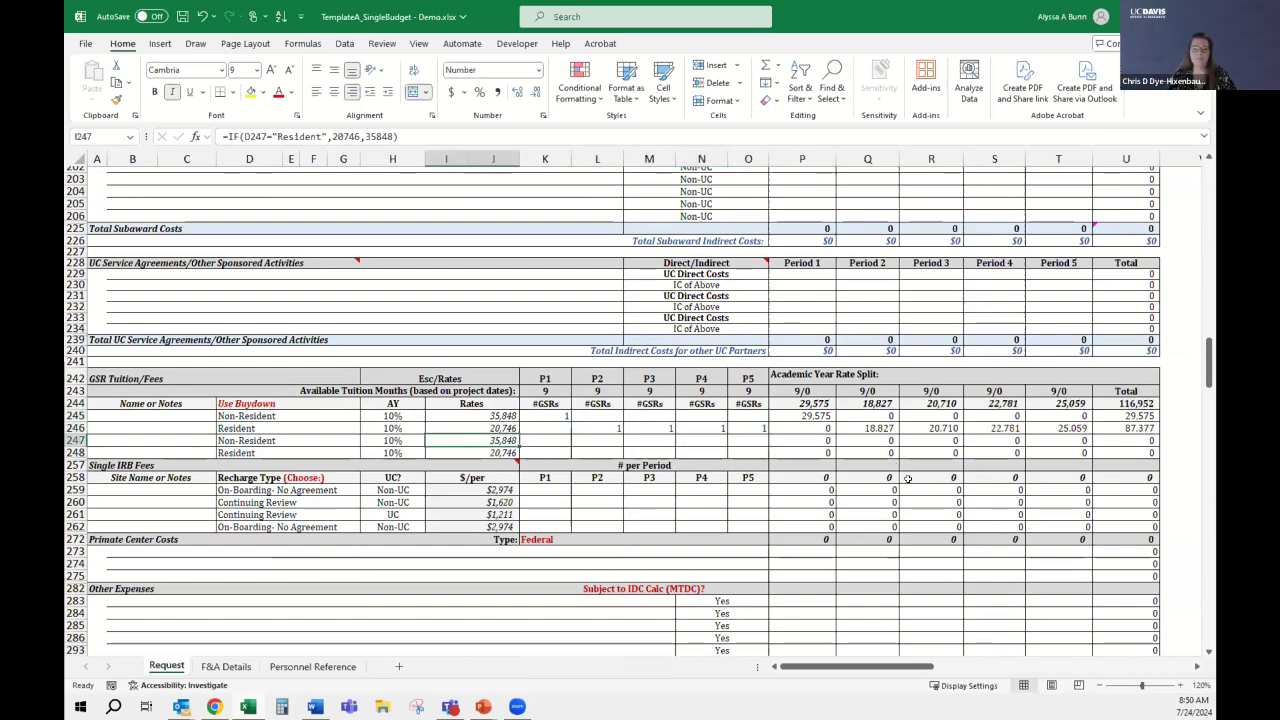
click(806, 410)
click(655, 440)
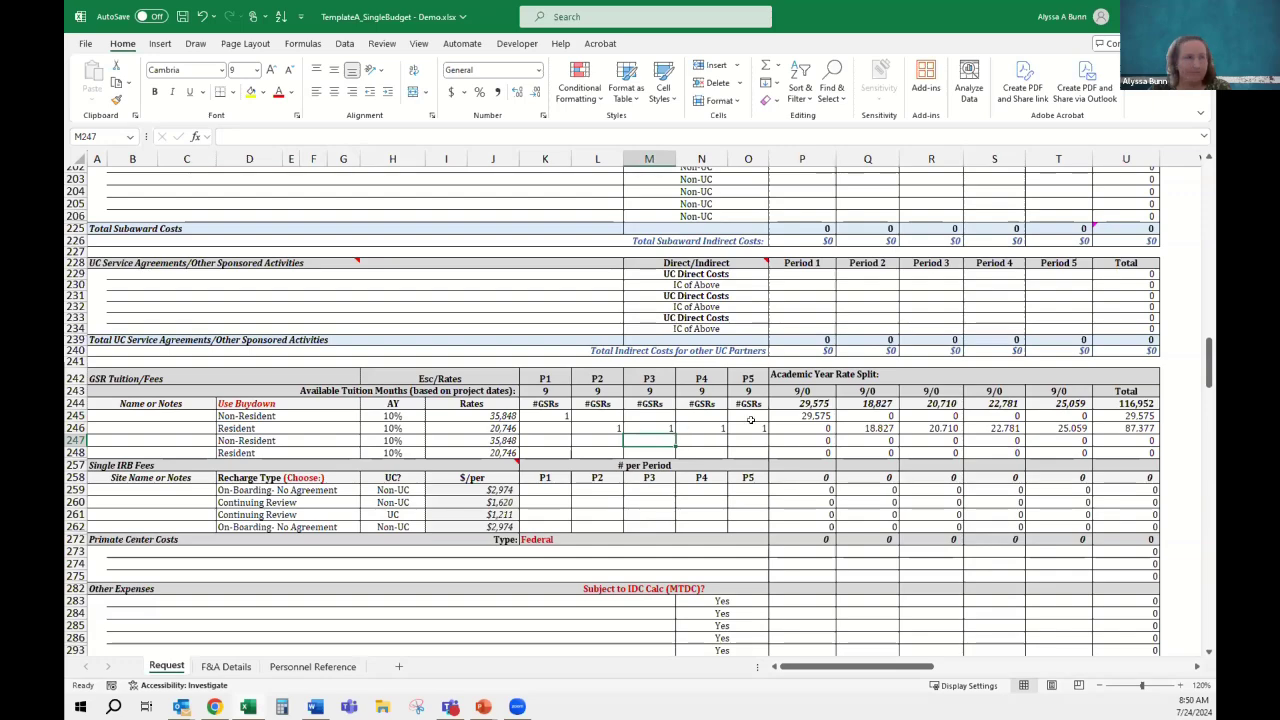
Back in the Personnel section, set the second row's effort unit to Months
scroll(729, 487, up, 7)
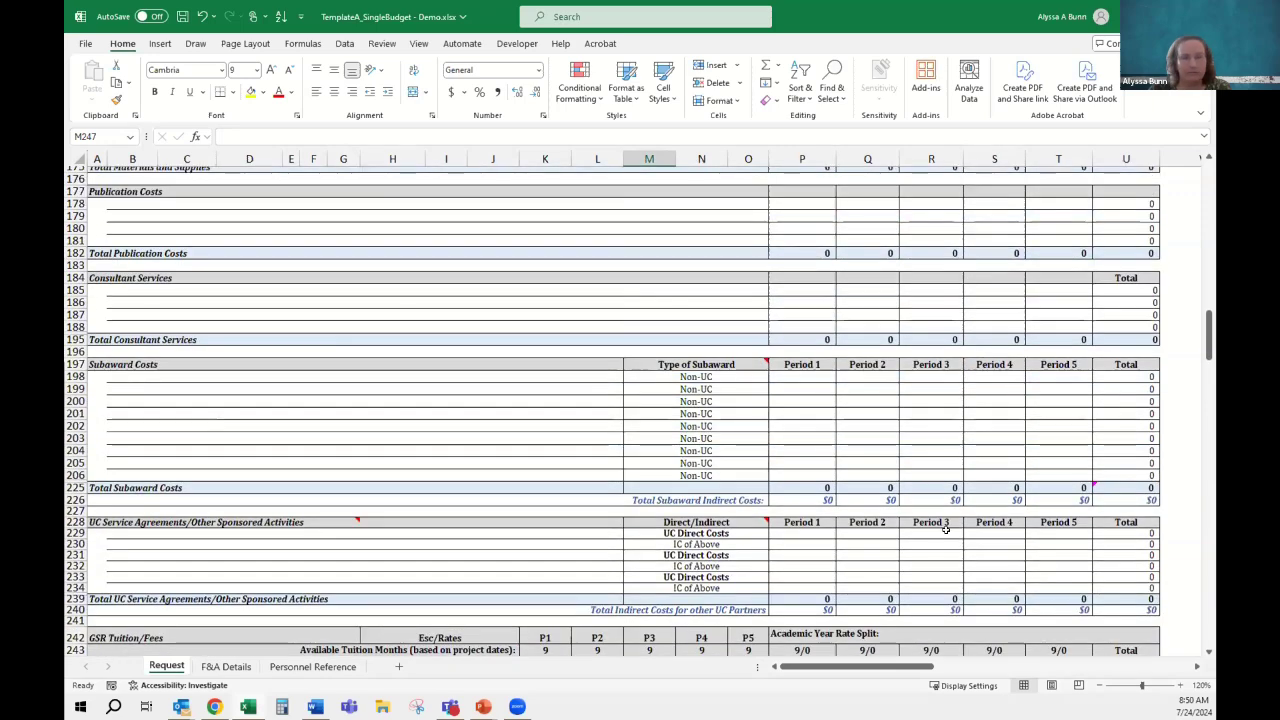
scroll(948, 492, up, 5)
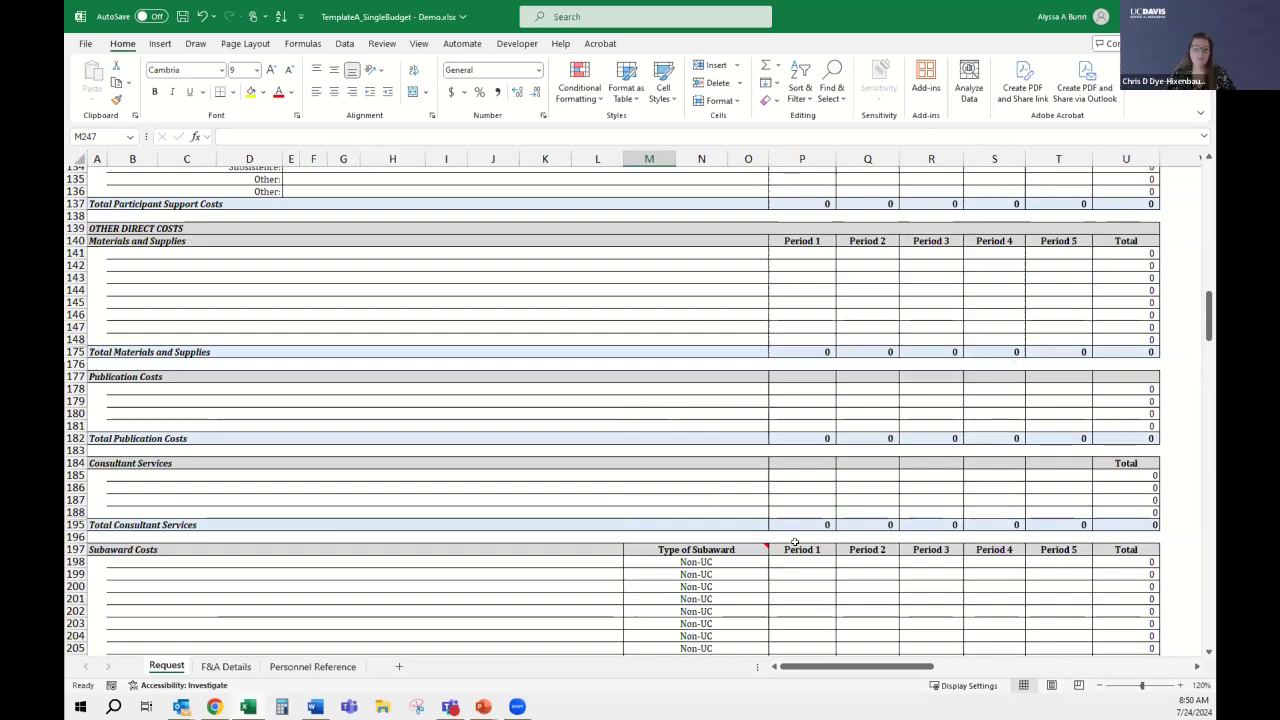
scroll(805, 540, up, 12)
scroll(797, 537, up, 20)
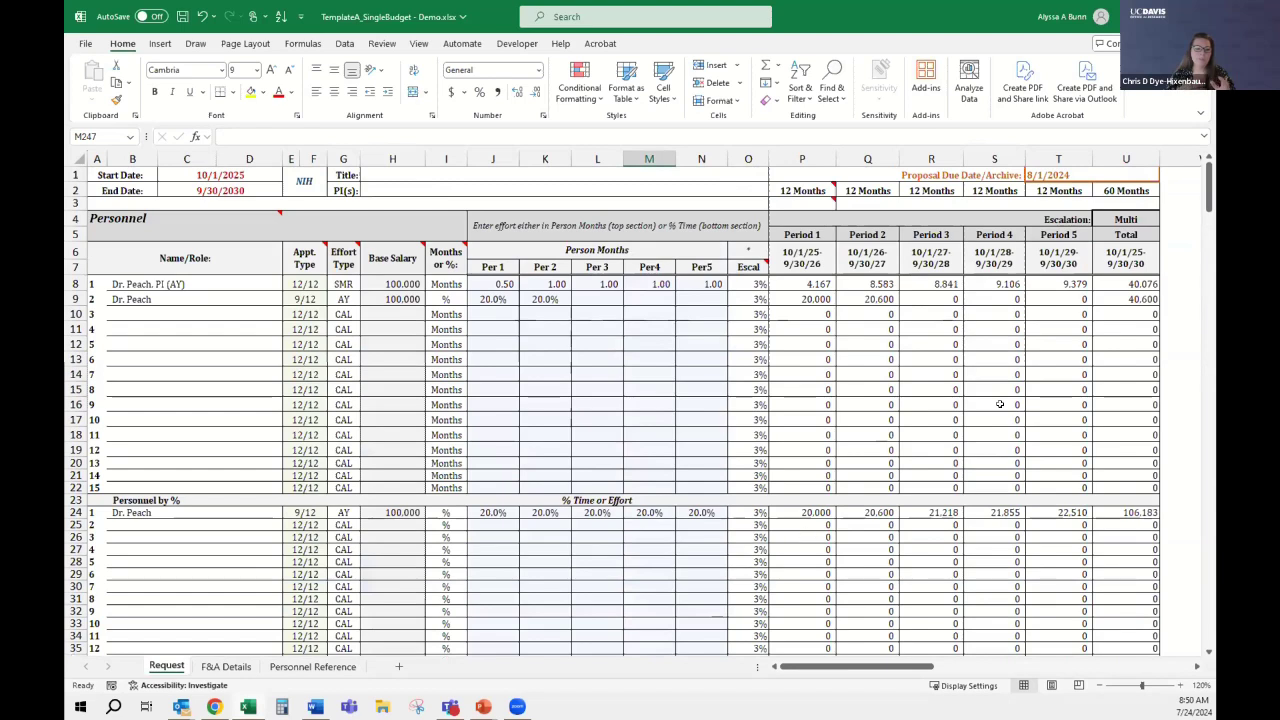
click(447, 299)
click(472, 300)
click(441, 323)
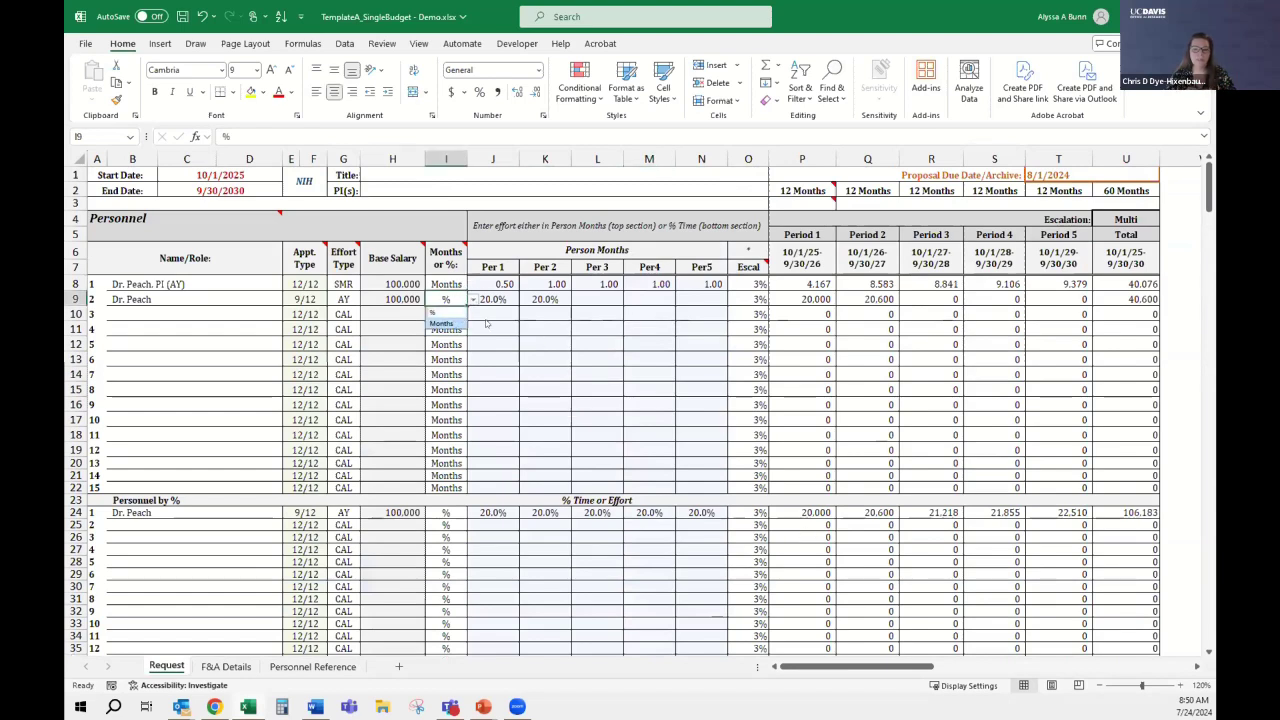
click(570, 342)
Enter 2% as the second Personnel row's effort for Per 1 to Per 3, and apply Comma Style to its Per 1 to Per 5 cells
click(489, 294)
text(2)
key(Tab)
text(2)
key(Tab)
text(2)
key(Tab)
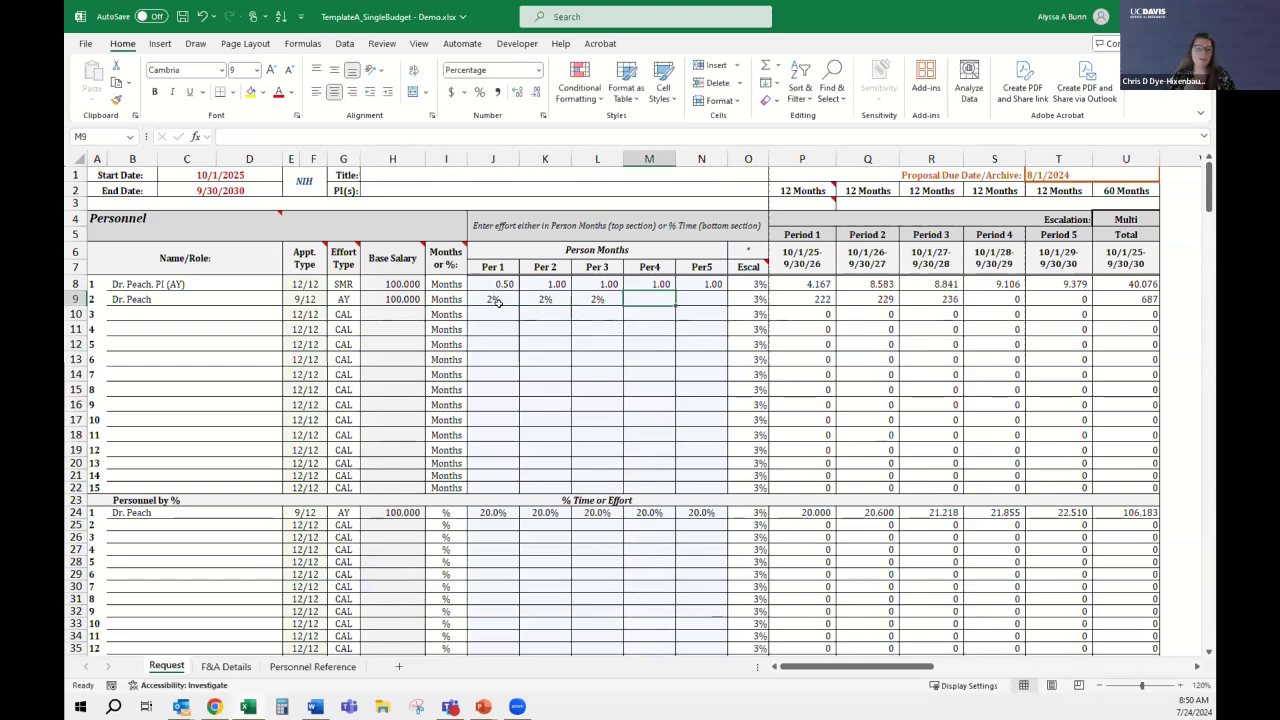
drag(489, 294, 715, 299)
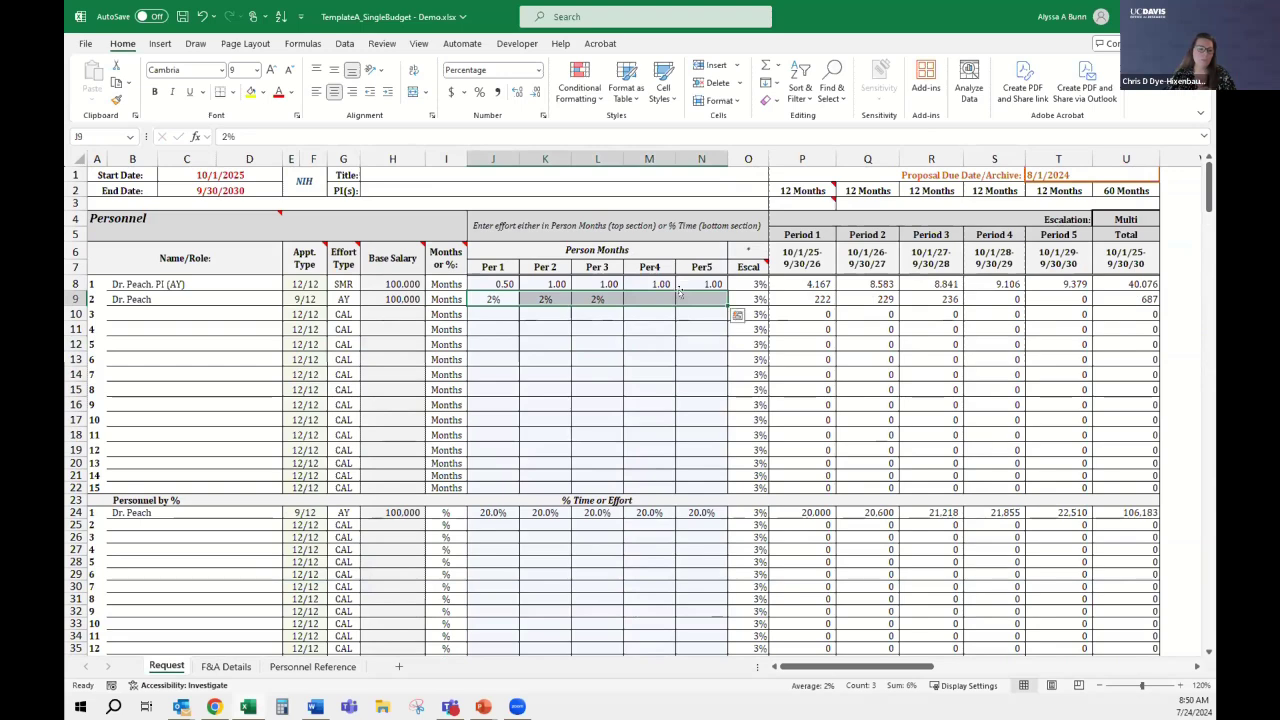
click(497, 91)
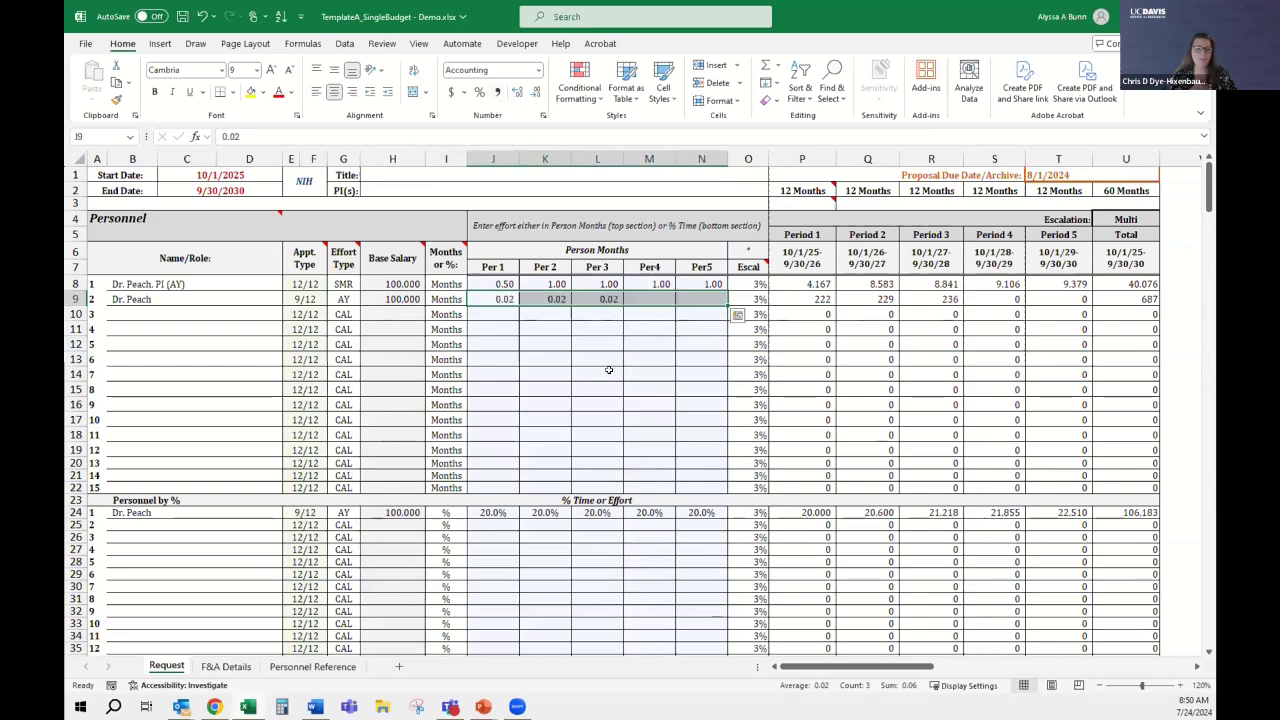
Set the second Personnel row's effort to 2 person months for each of Per 1 to Per 3
click(499, 300)
text(2)
key(Tab)
text(2)
key(Tab)
text(2)
key(Tab)
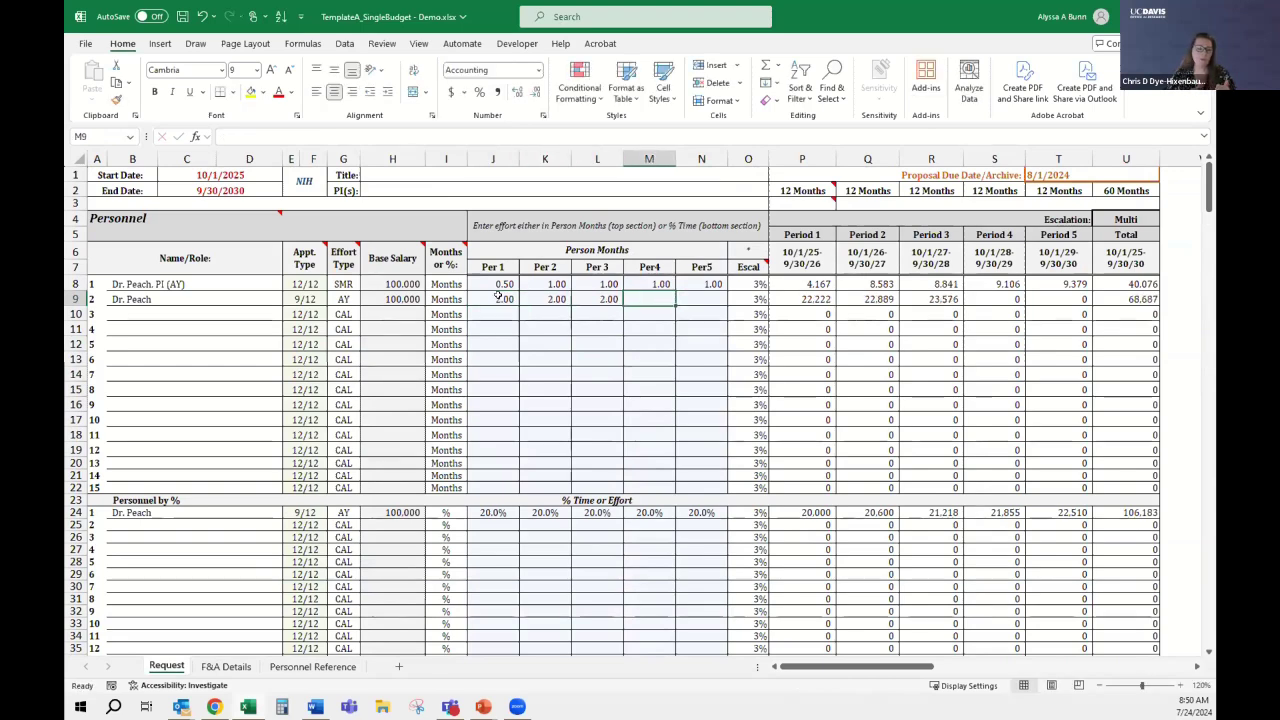
click(608, 350)
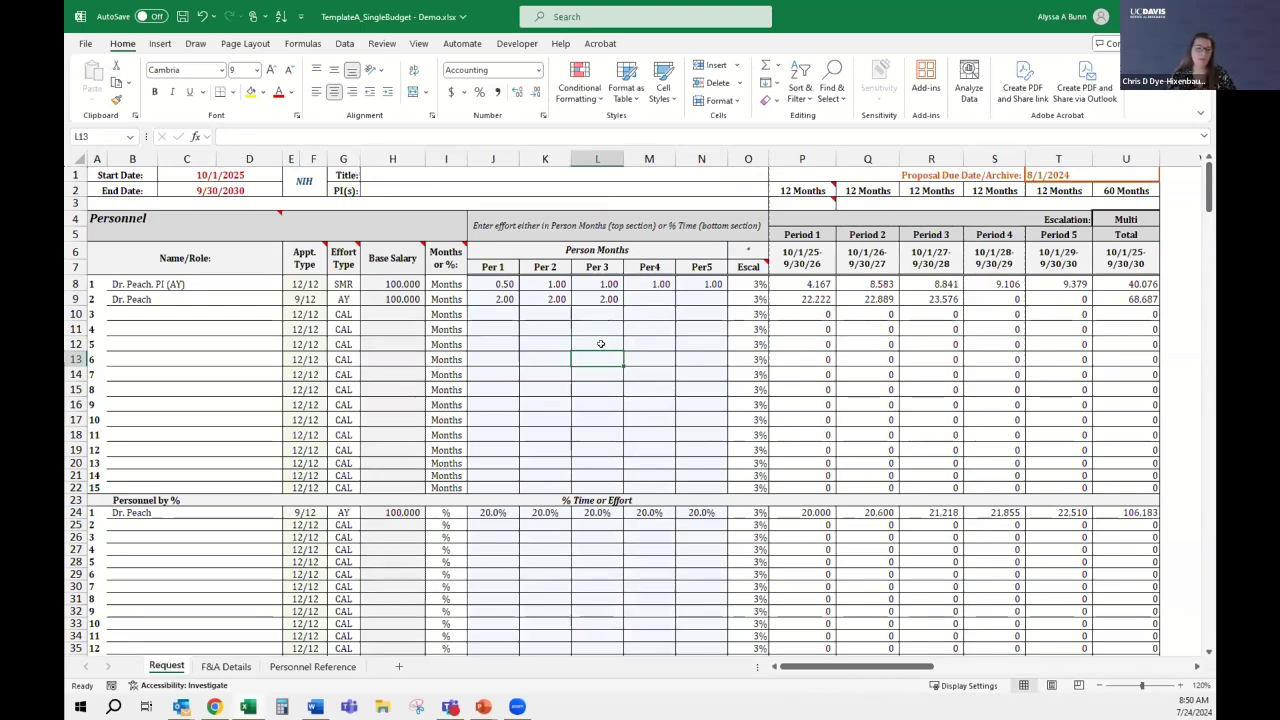
In the third Personnel row, enter the role TBn GSR with a base salary of 80120
click(389, 312)
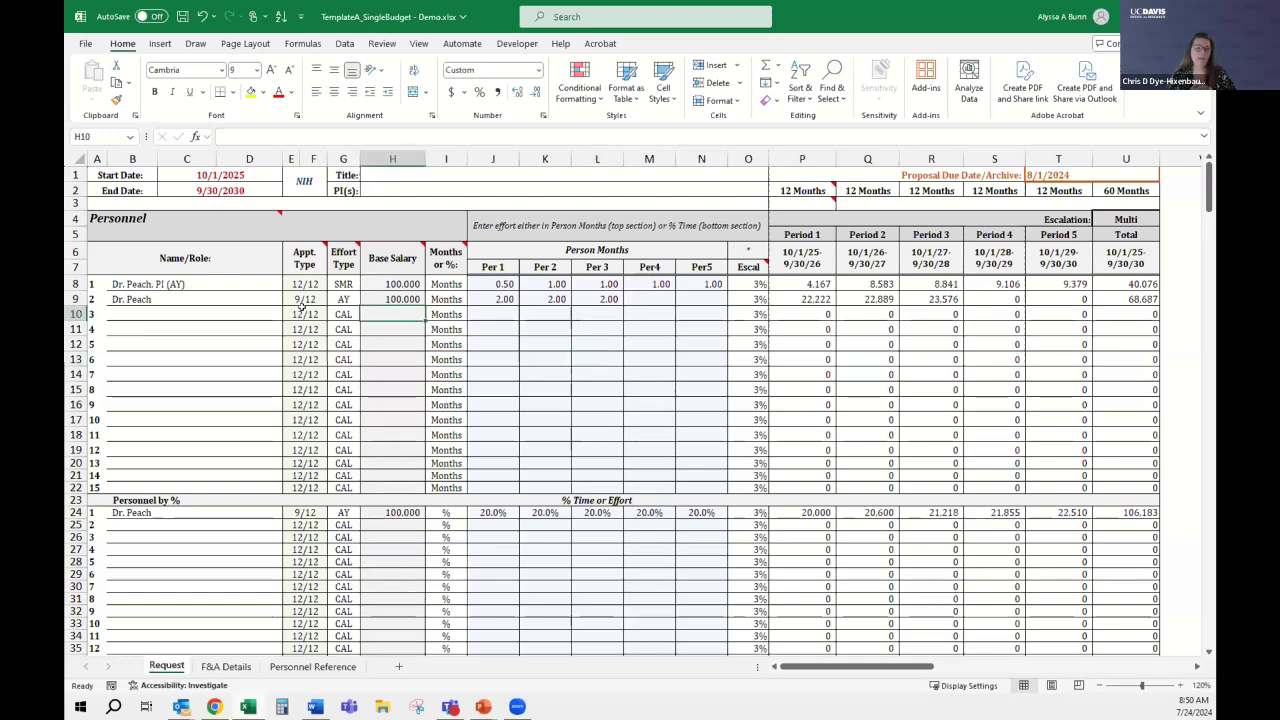
click(159, 313)
text(TBn GS)
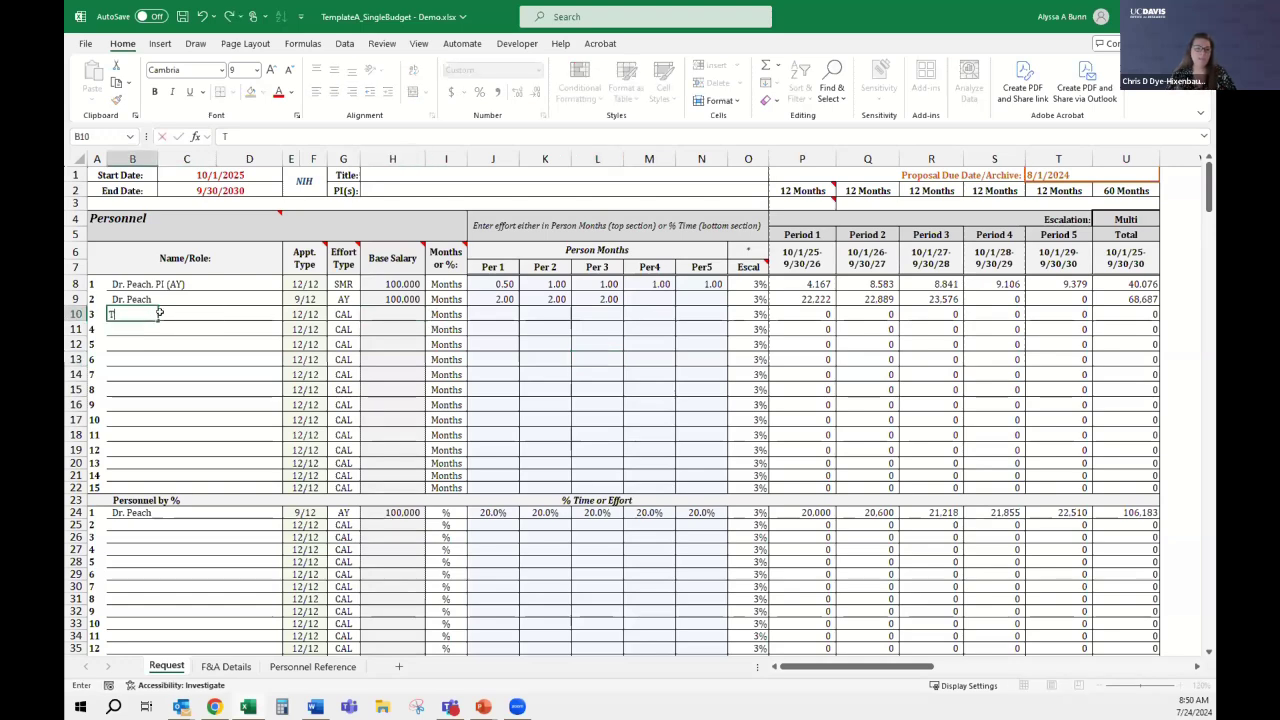
key(Tab)
key(Tab)
key(Tab)
key(Tab)
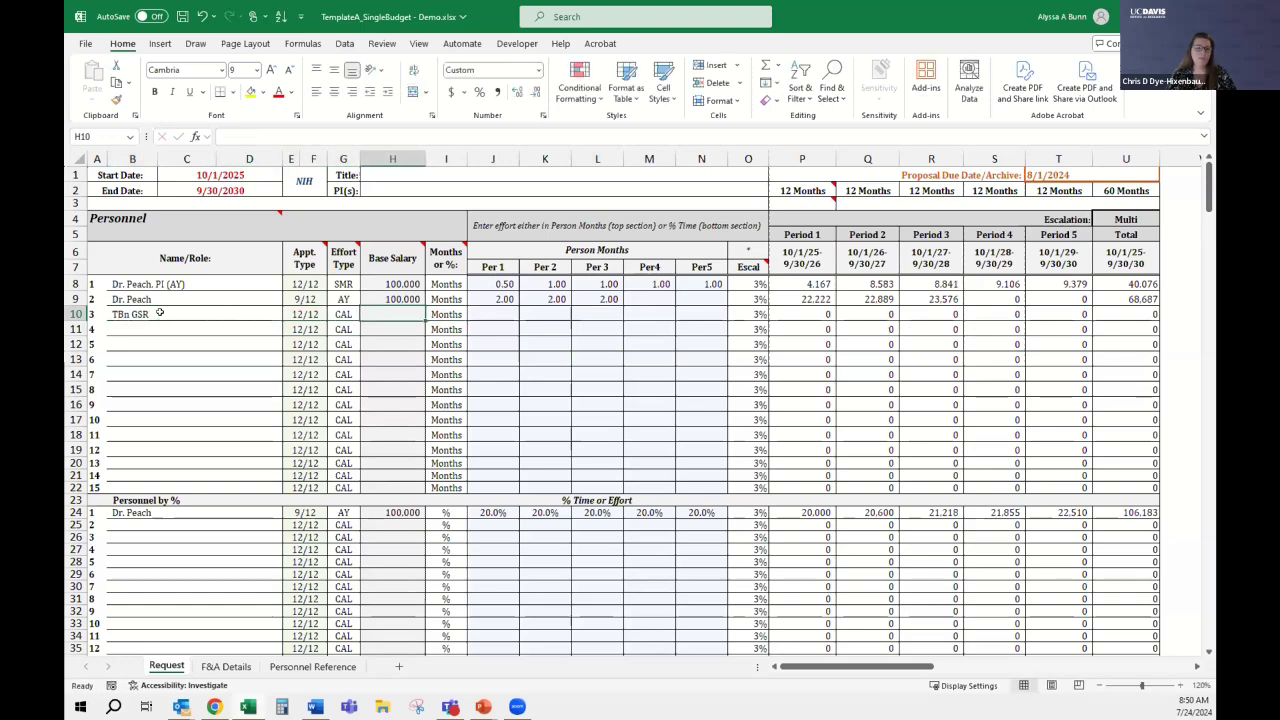
text(80120)
key(Tab)
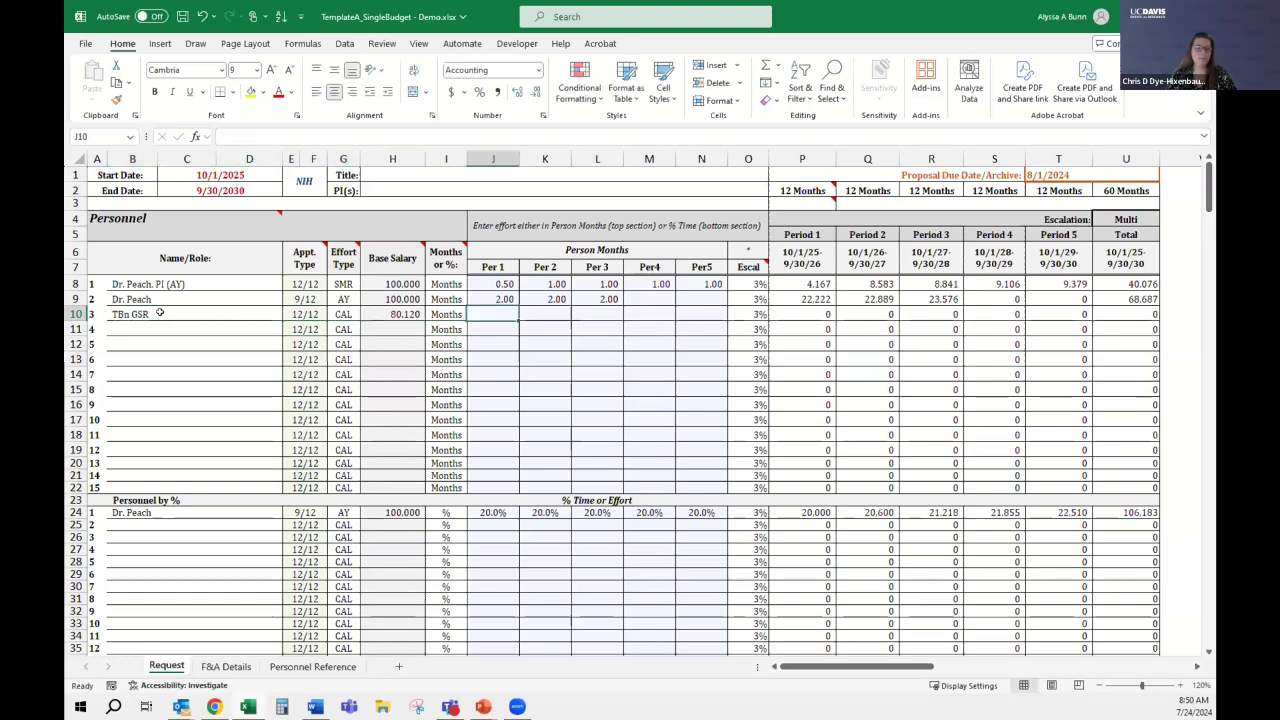
Enter 6 months of effort for the TBn GSR in Per 1 and fill it across through Per 5
text(6)
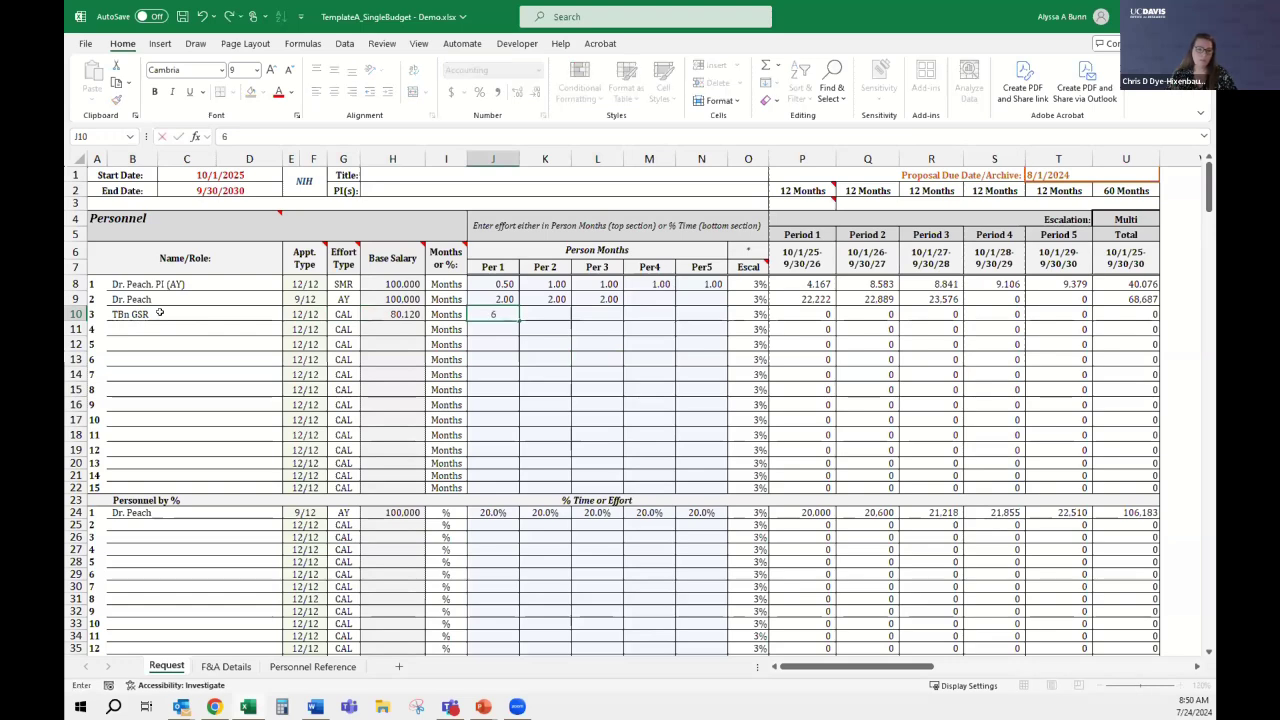
key(Tab)
click(138, 314)
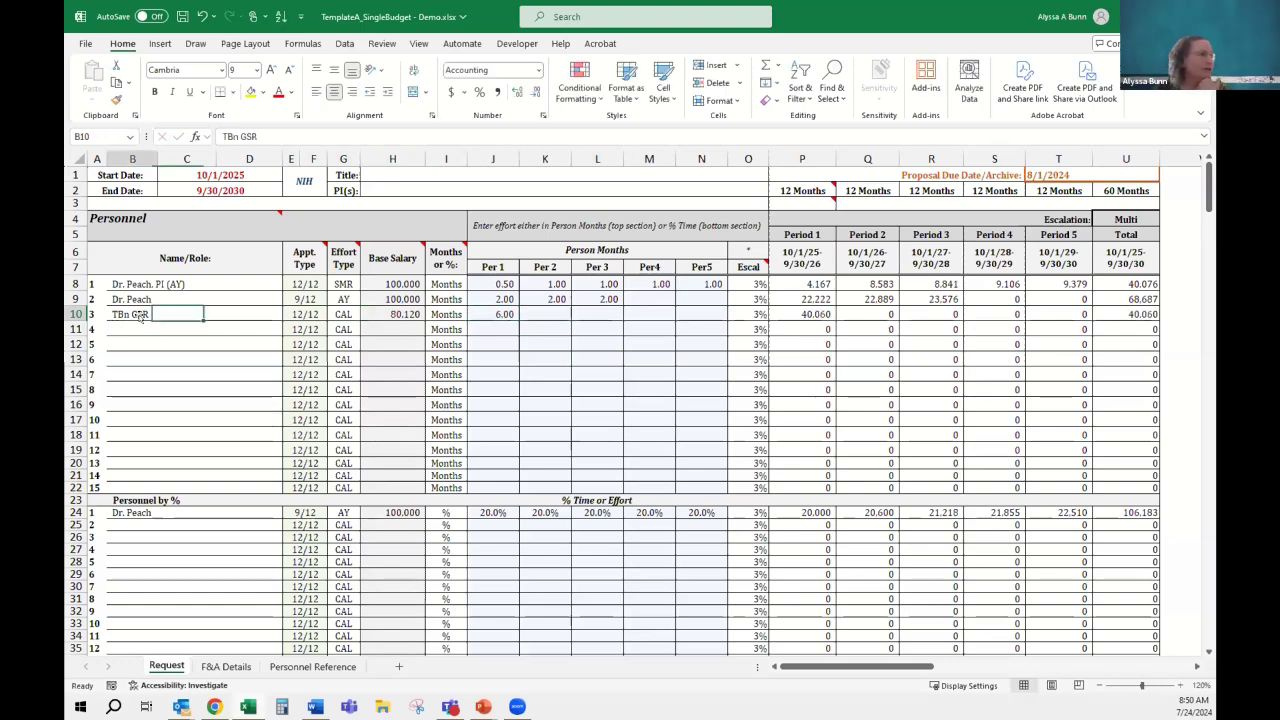
key(Tab)
click(346, 313)
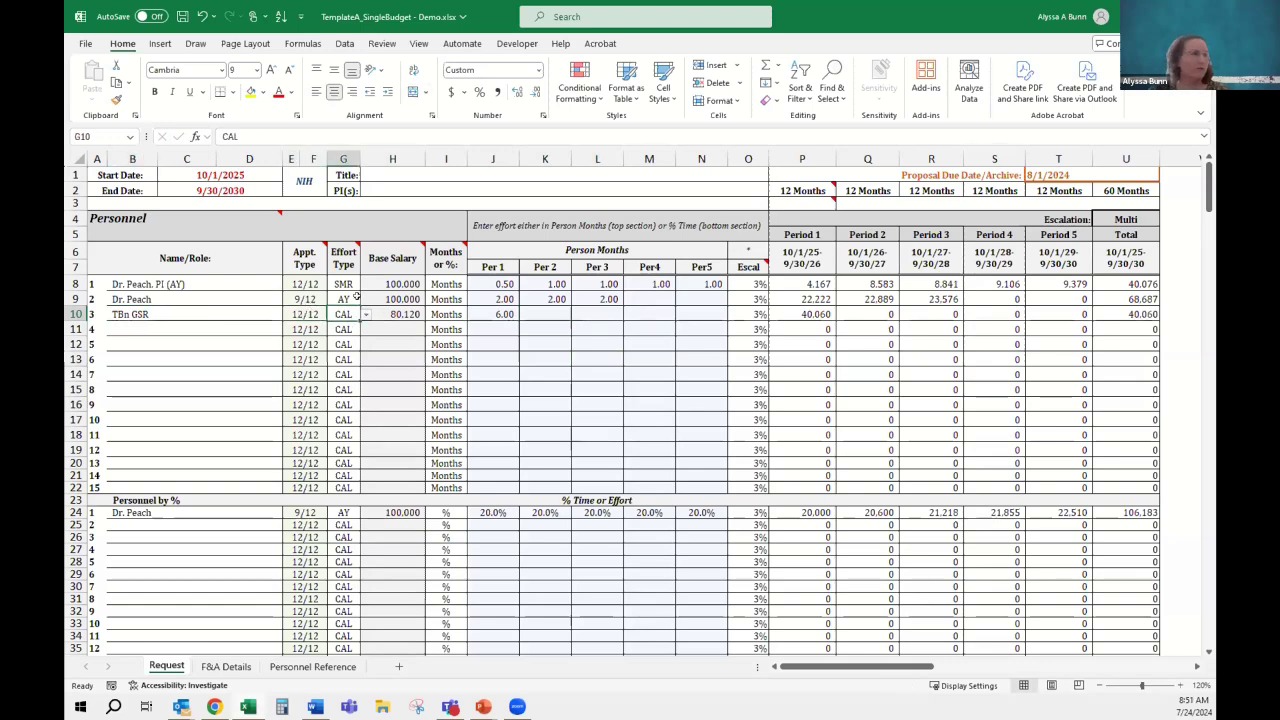
click(386, 313)
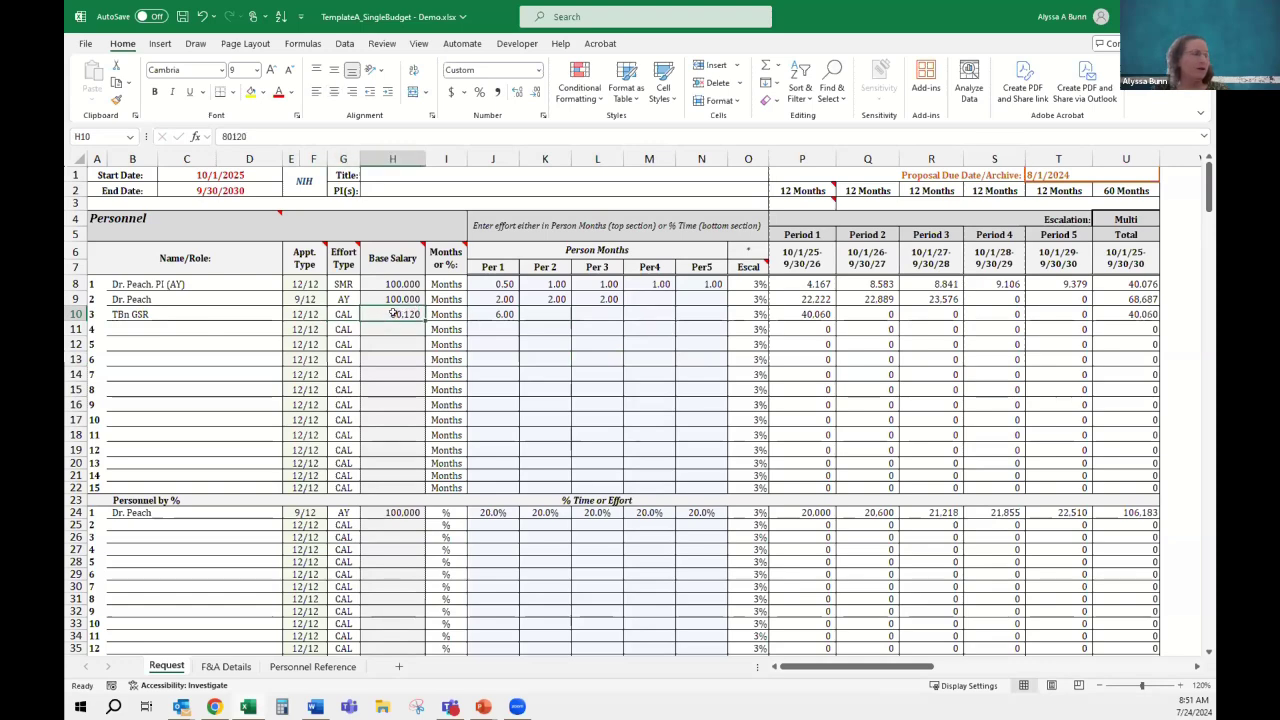
click(500, 313)
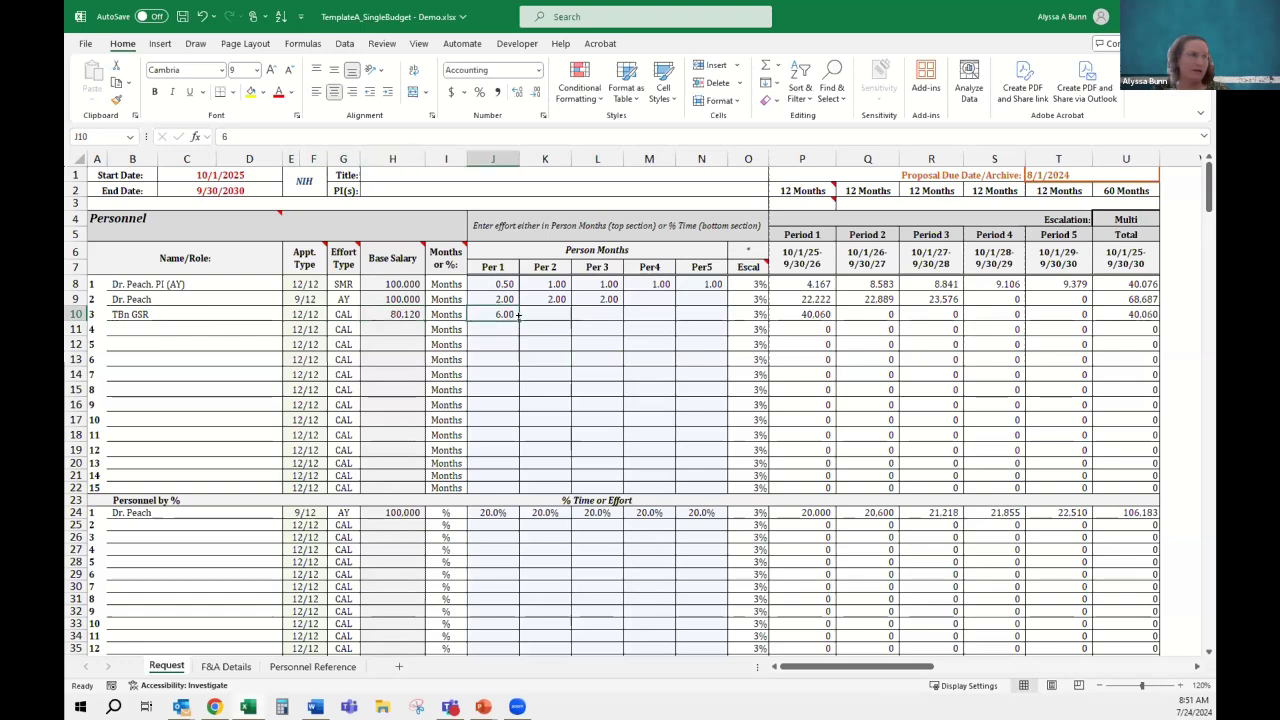
drag(519, 316, 676, 335)
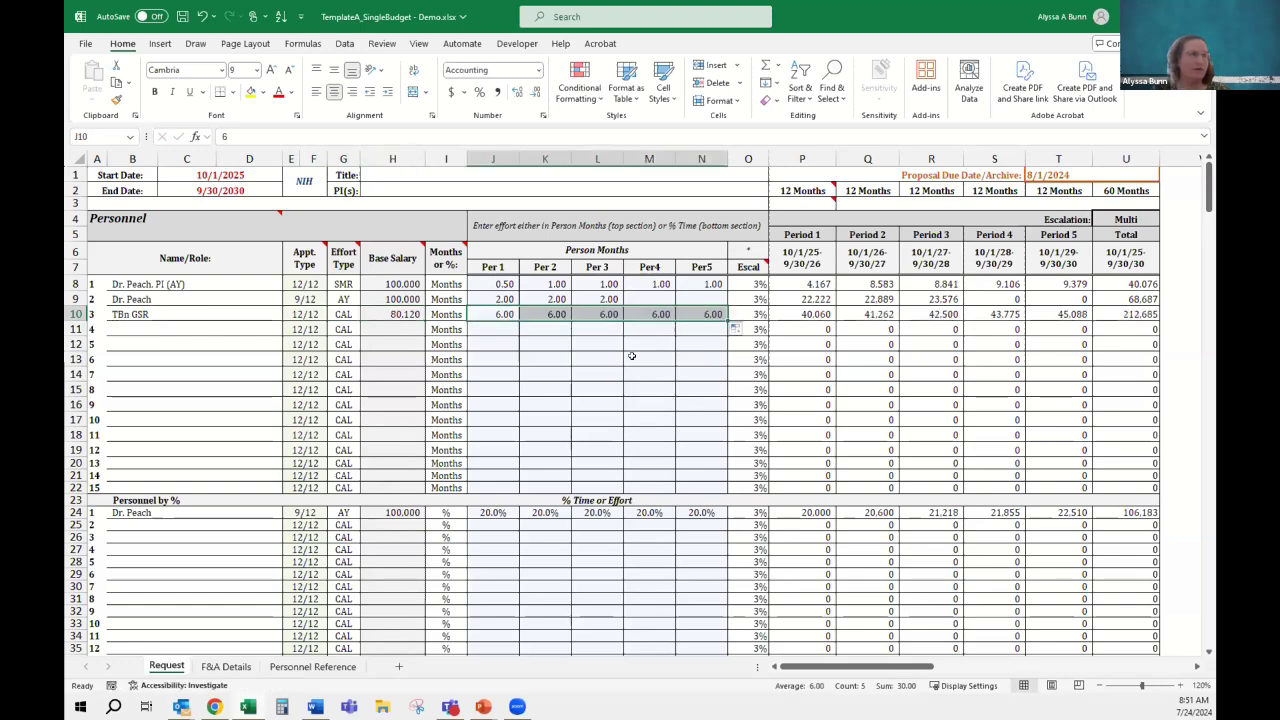
click(398, 513)
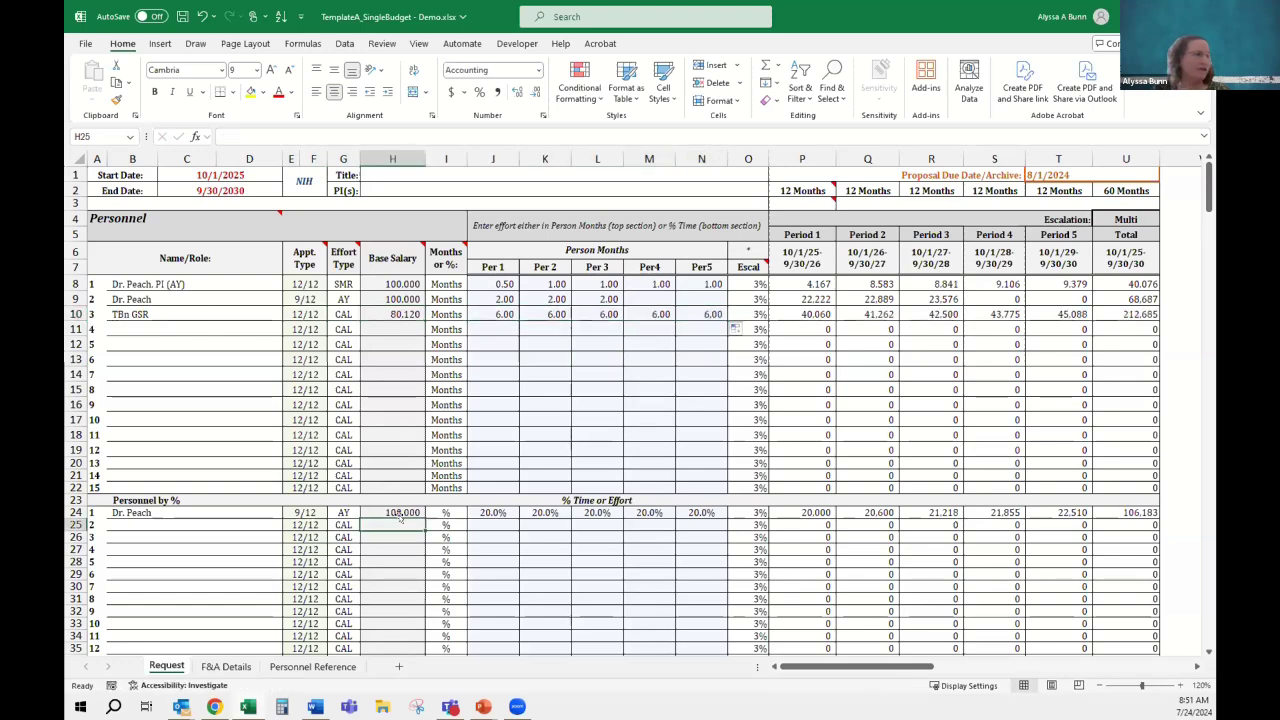
click(492, 525)
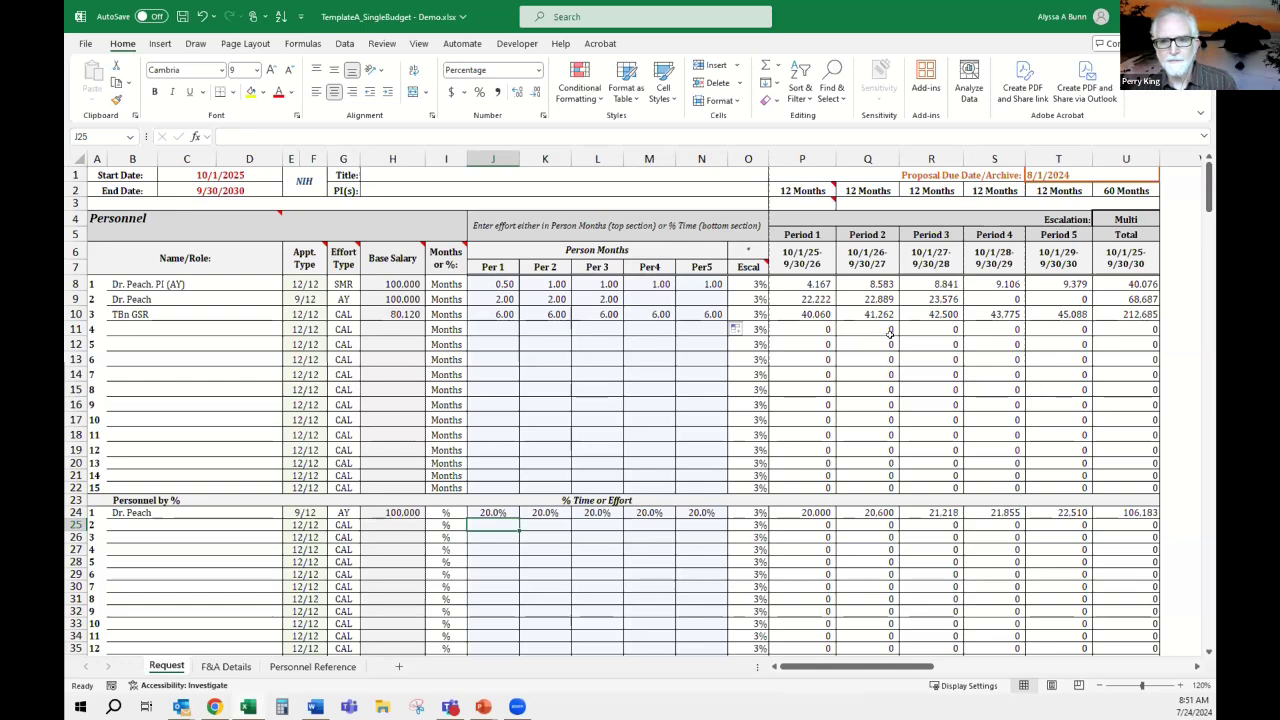
Examine the overall Escalation setting and the escalation rate choices offered for the TBn GSR row
click(1129, 214)
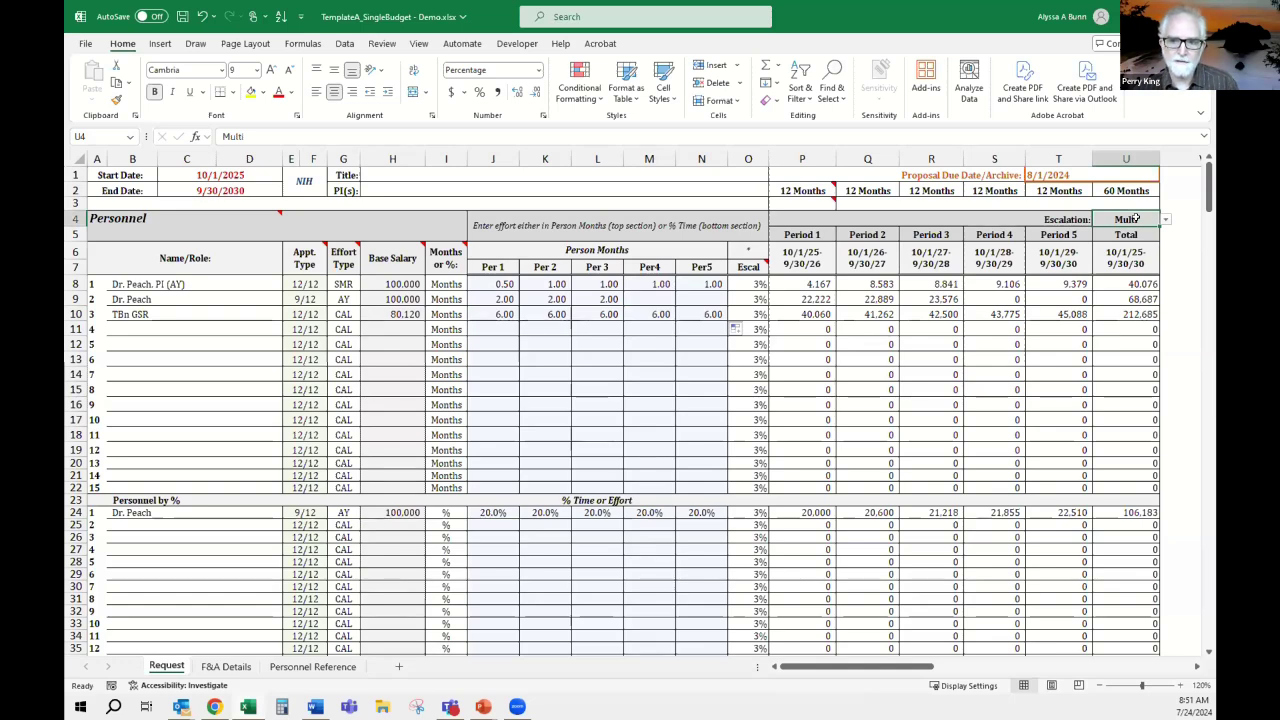
click(815, 370)
click(864, 353)
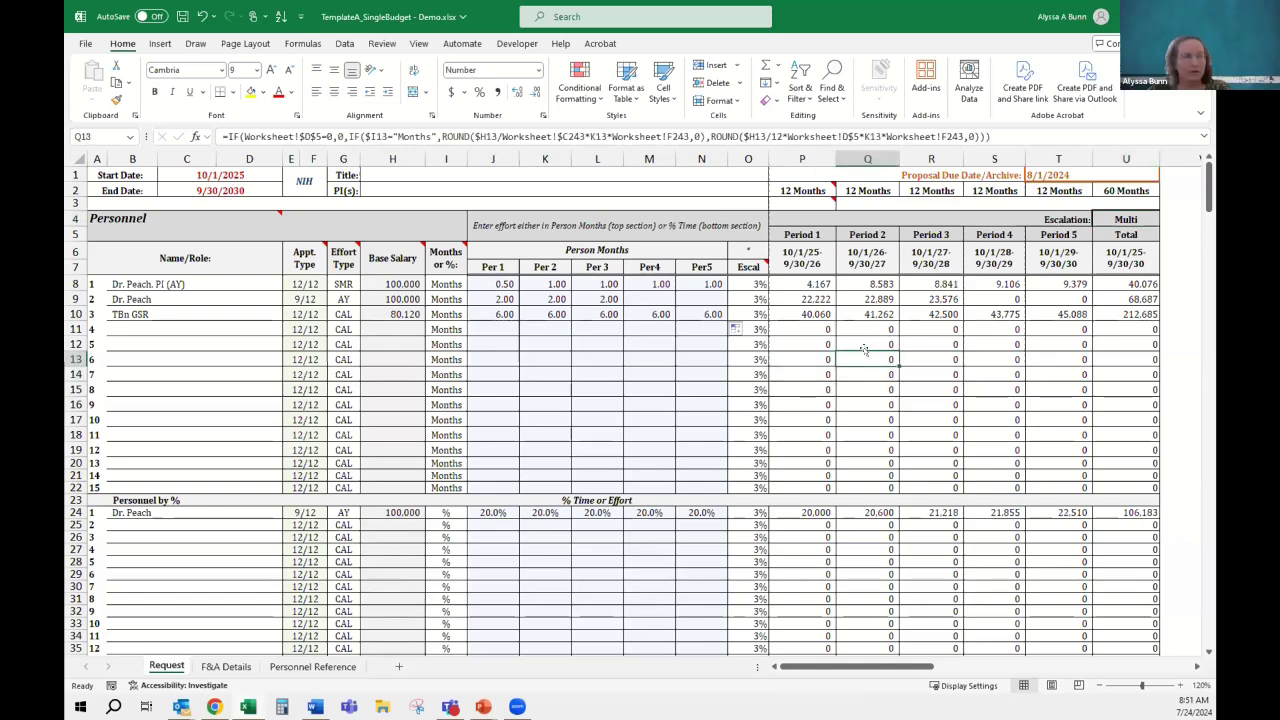
click(748, 316)
click(774, 314)
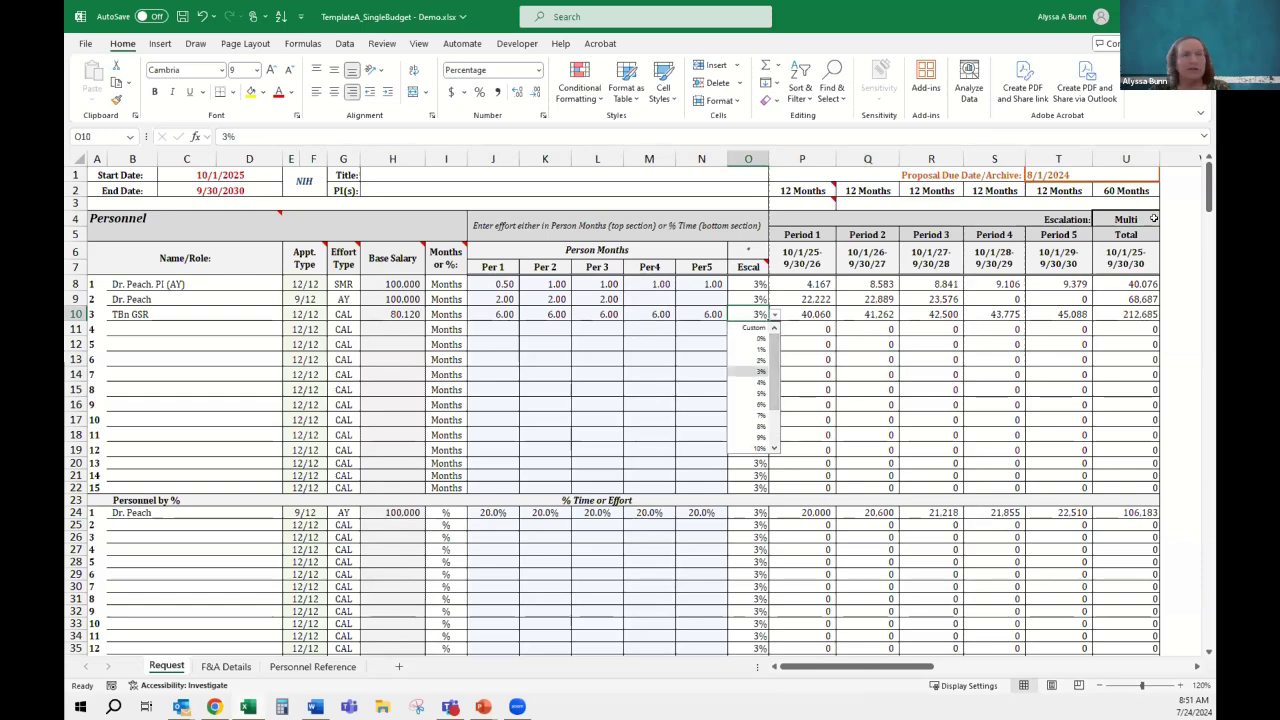
click(970, 356)
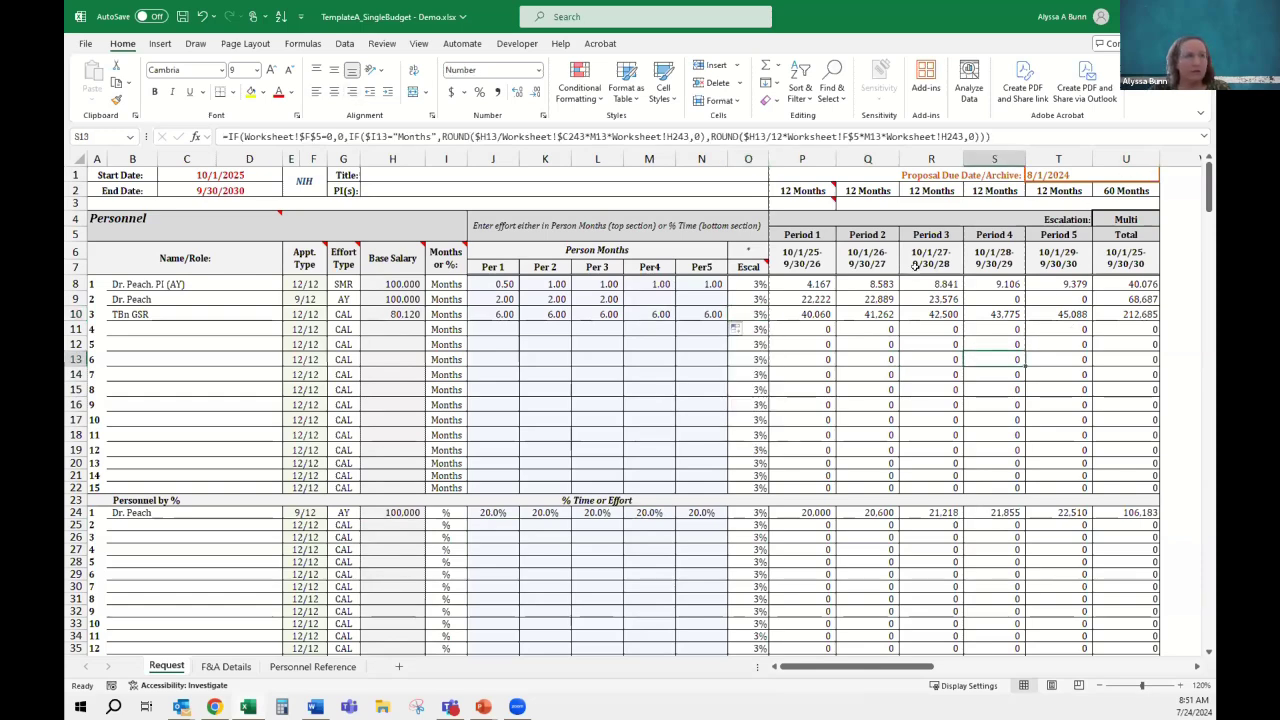
Review the costs of the three personnel rows for Period 1 to Period 4, plus the first row's base salary
drag(806, 284, 808, 314)
drag(874, 284, 872, 322)
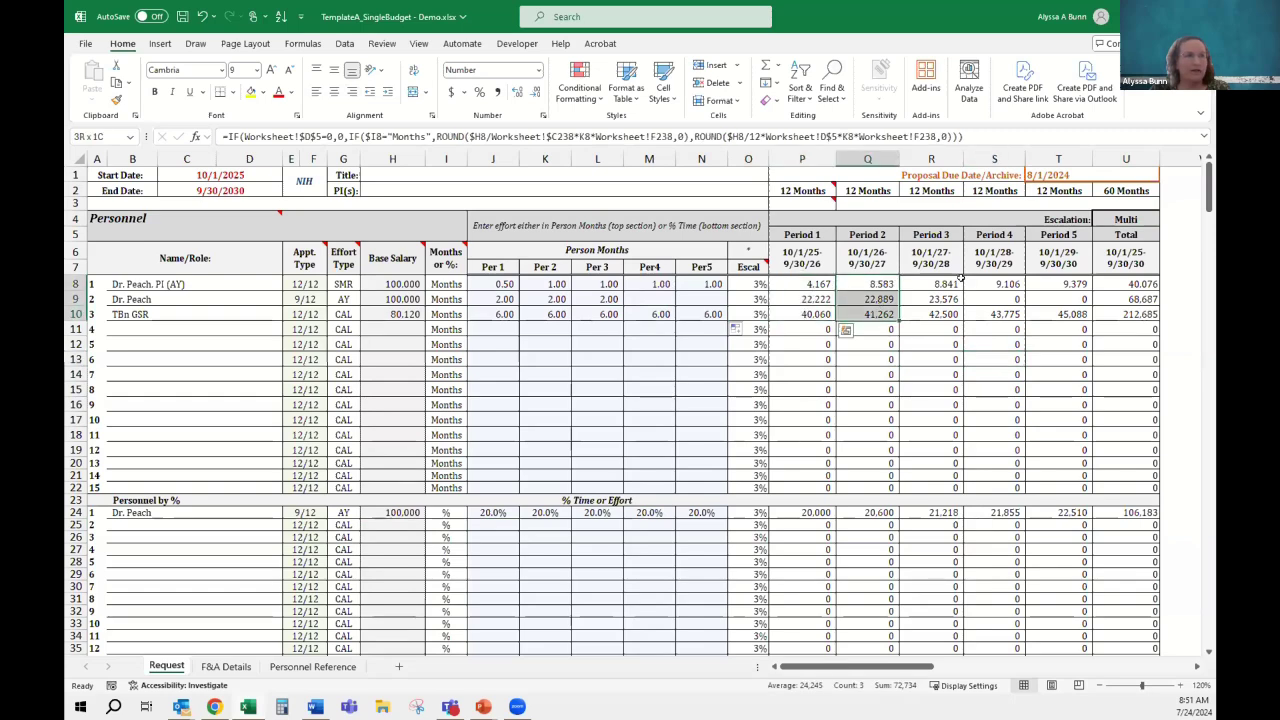
drag(930, 284, 932, 330)
drag(995, 284, 999, 306)
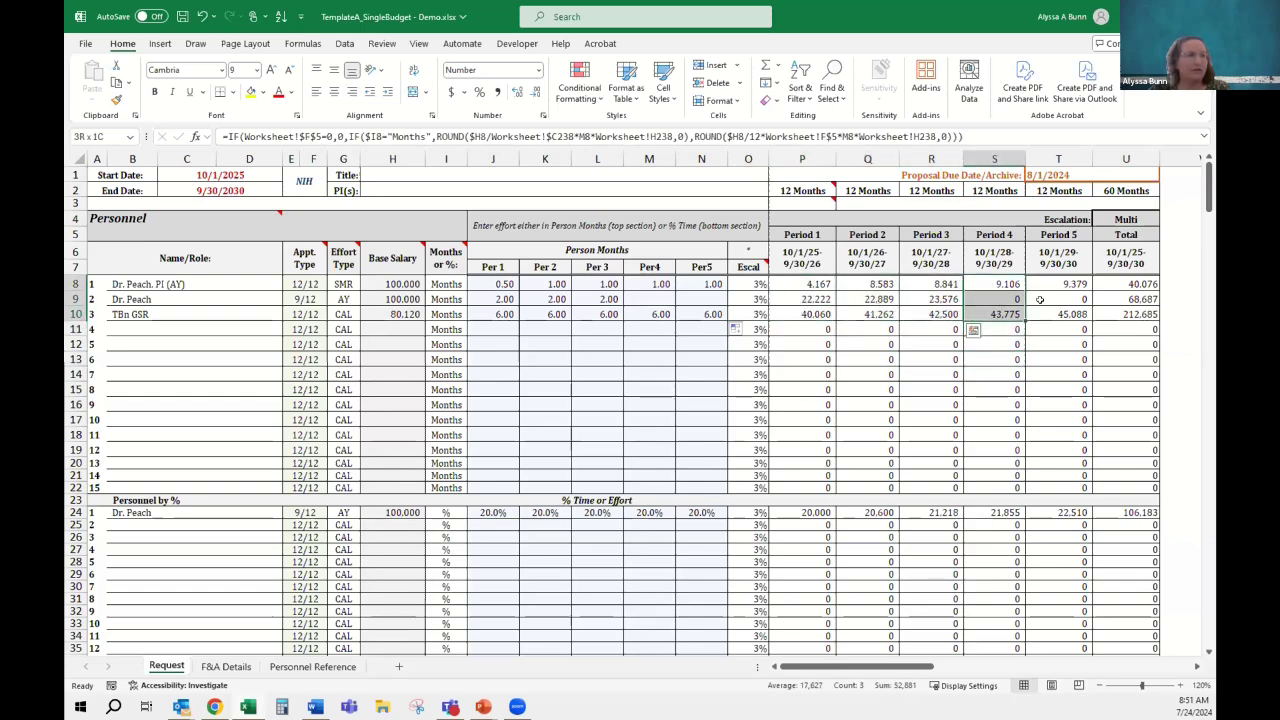
click(392, 284)
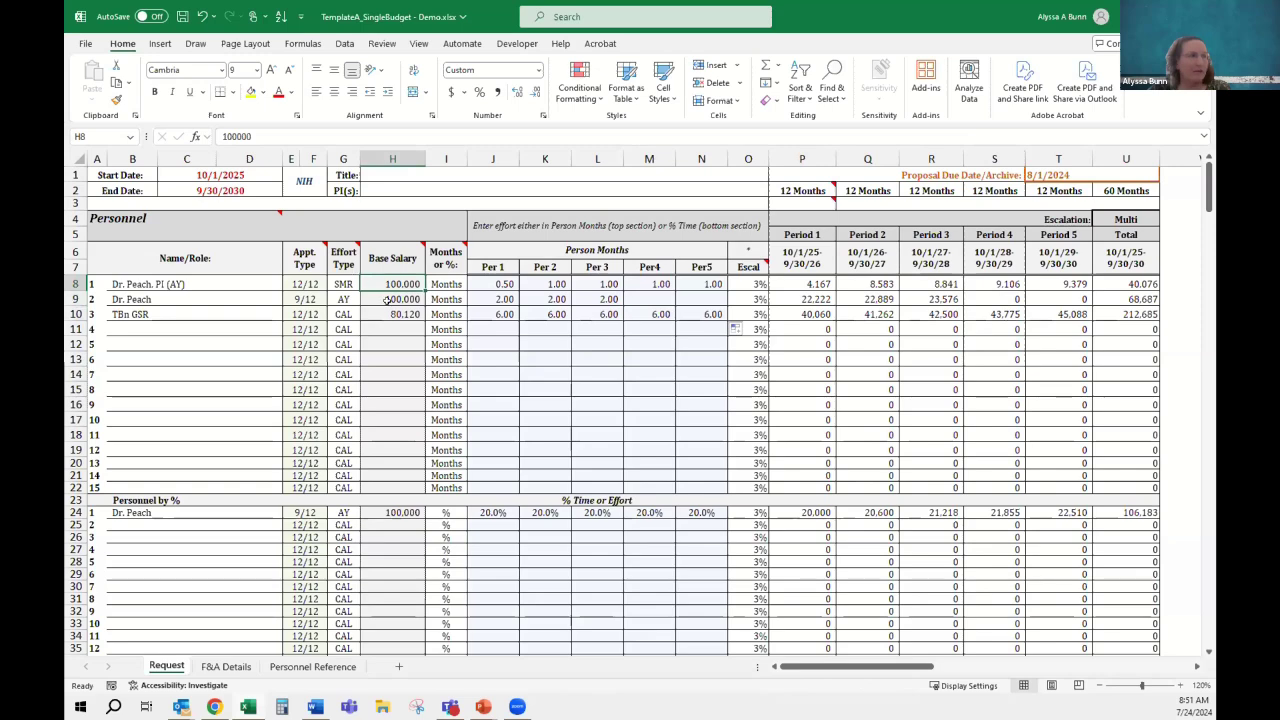
Set the first Personnel row's escalation to Custom
click(754, 284)
click(774, 284)
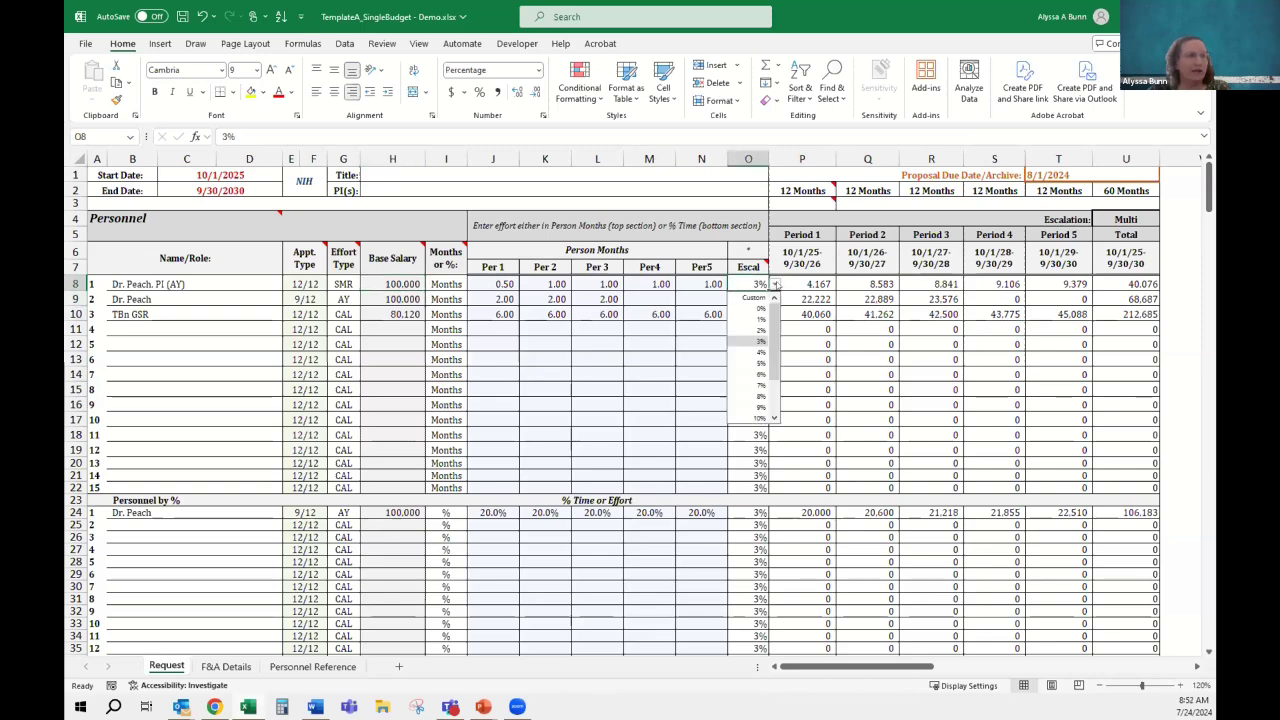
click(754, 298)
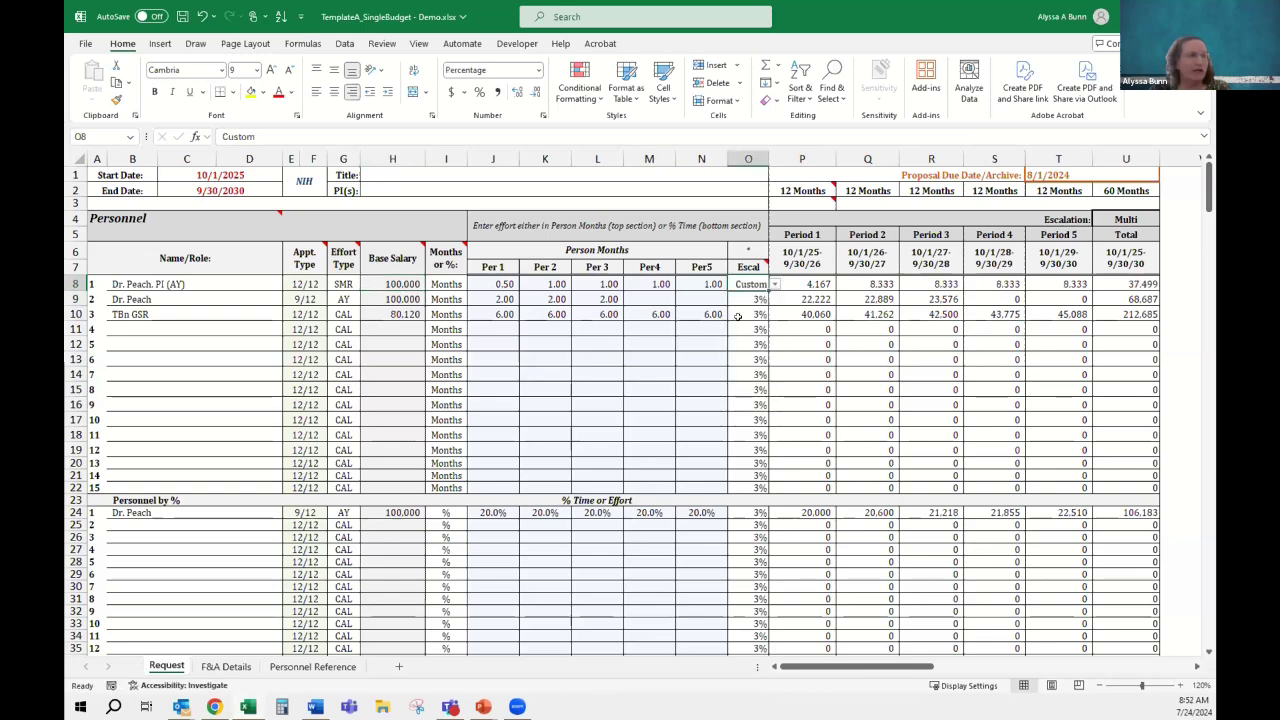
On the Personnel Reference sheet, examine the second row's custom escalation rates for P1 to P3
click(312, 666)
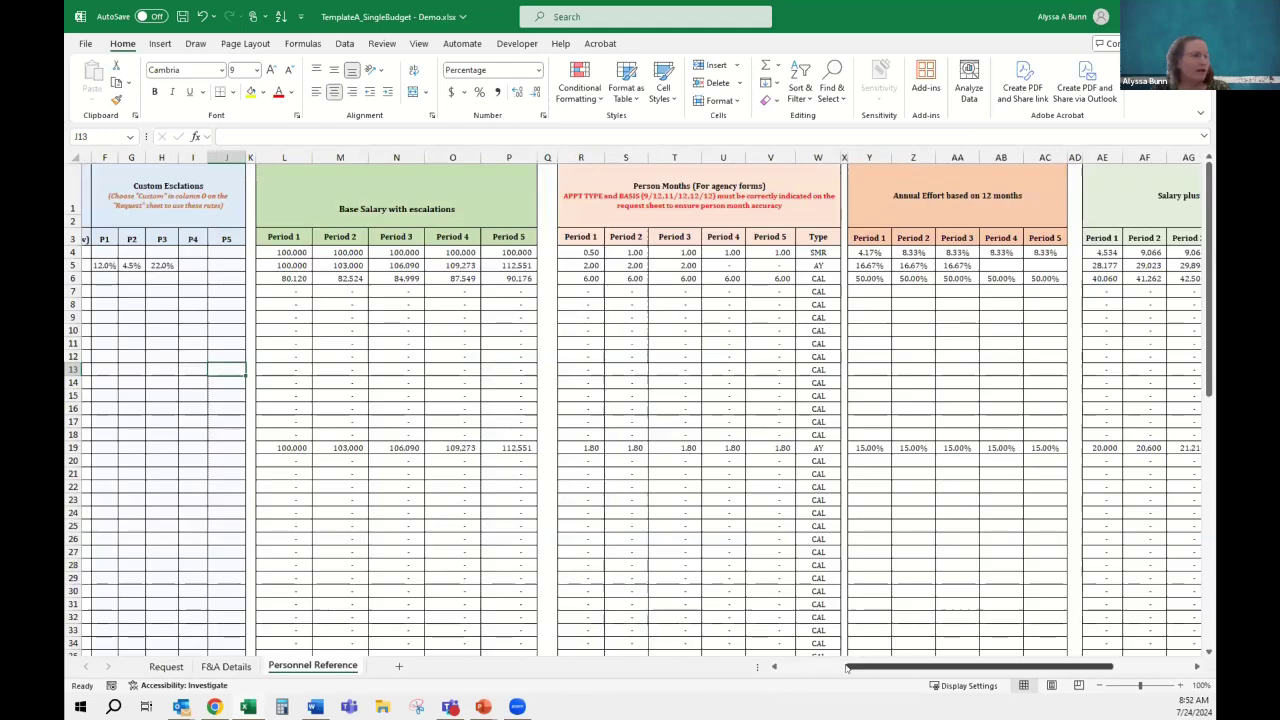
drag(364, 265, 422, 266)
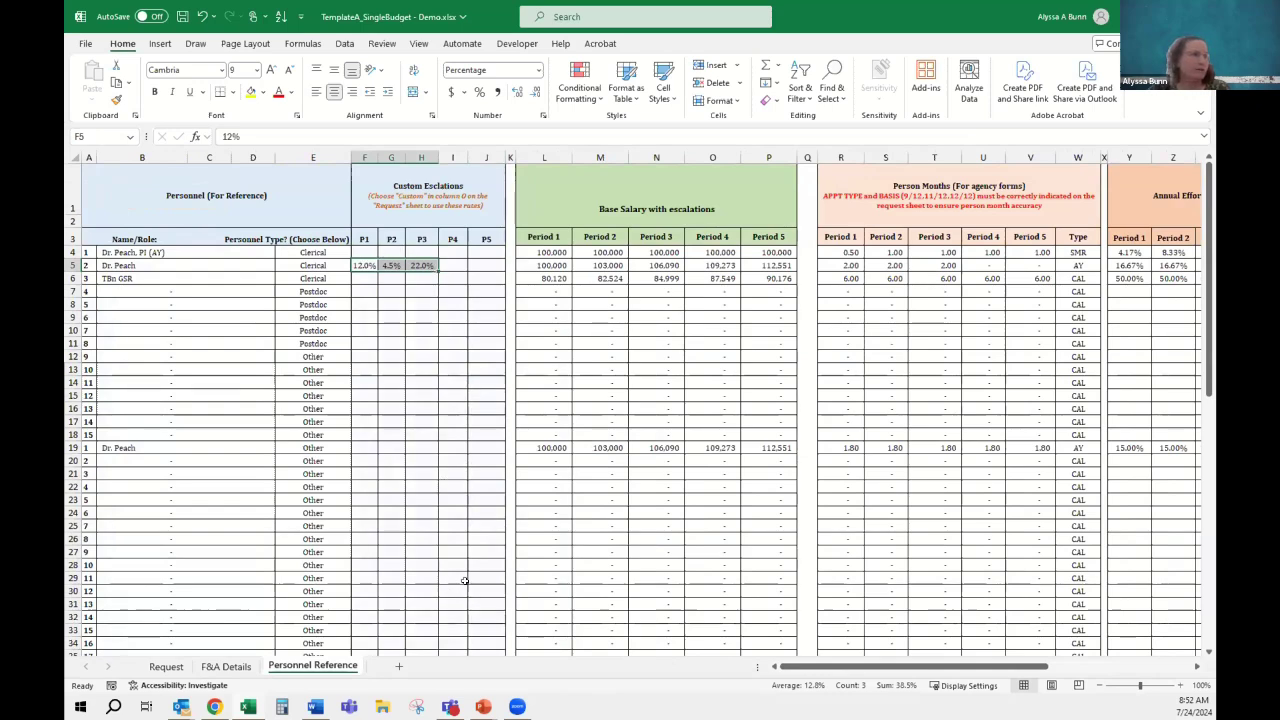
click(369, 262)
click(399, 265)
click(423, 263)
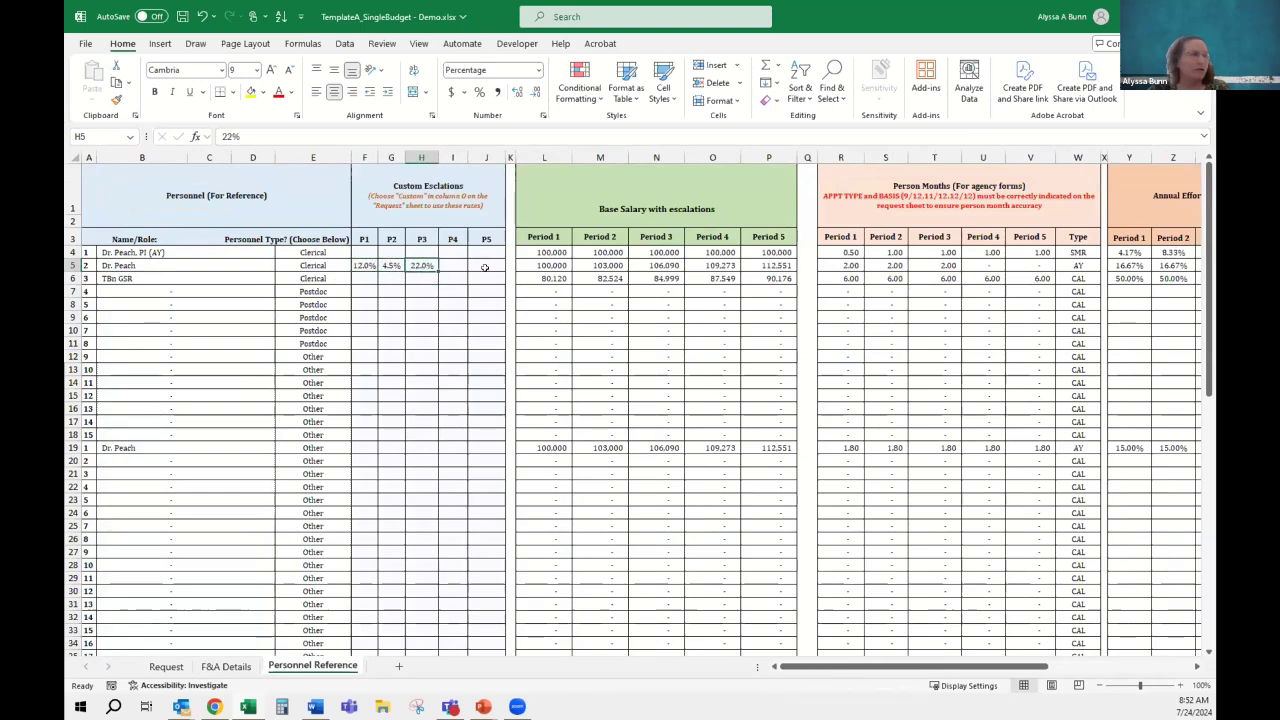
Return to the Request sheet, check the first Personnel row's Period 1 cost formula, and switch to the closing presentation slide
click(167, 667)
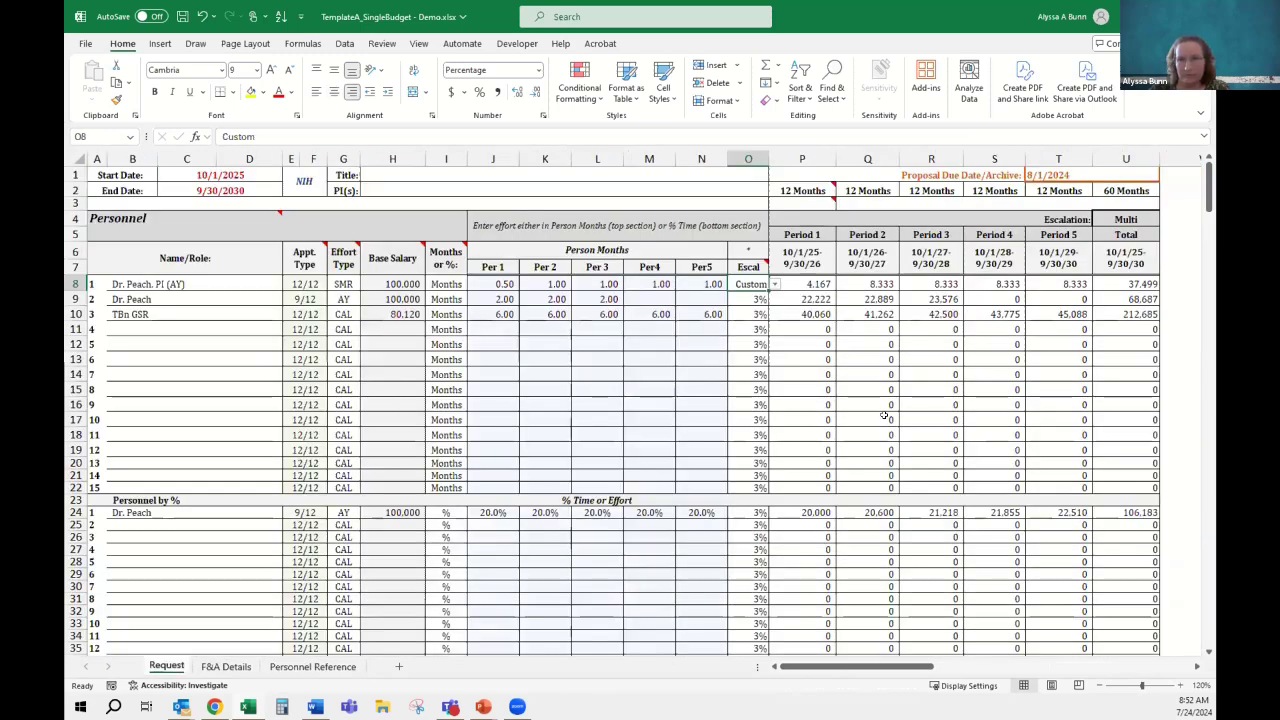
click(884, 415)
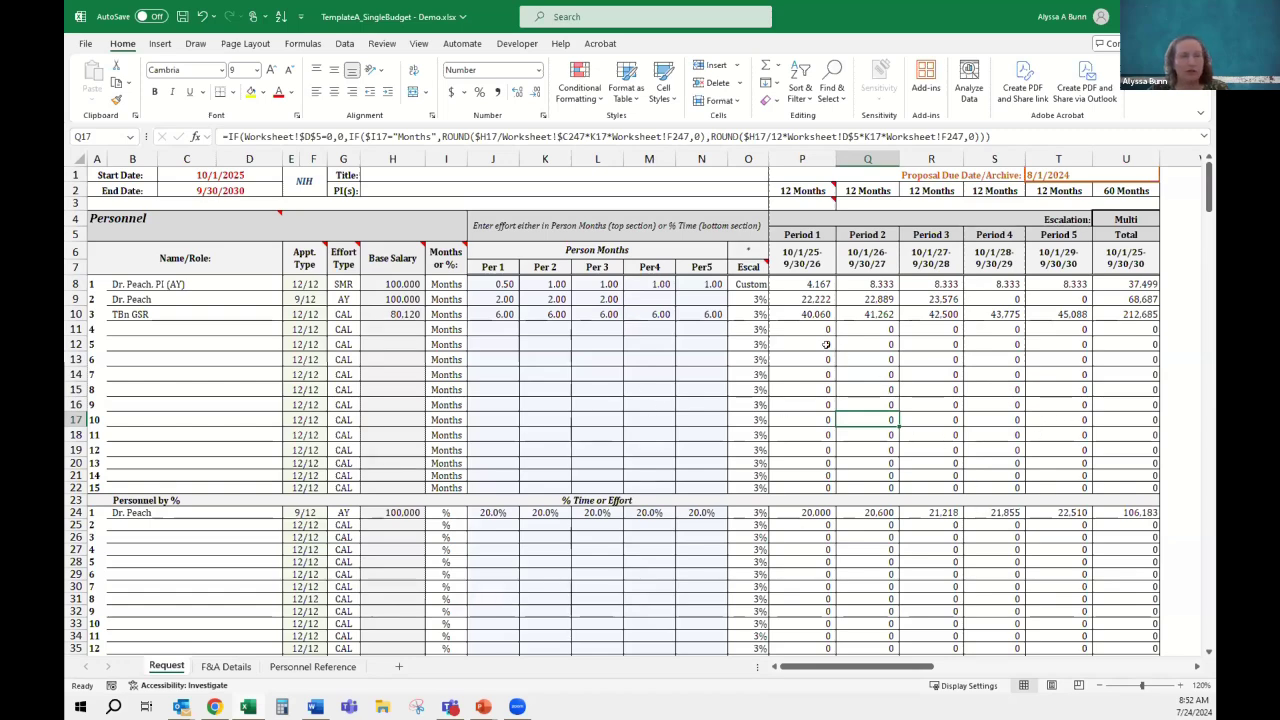
click(789, 284)
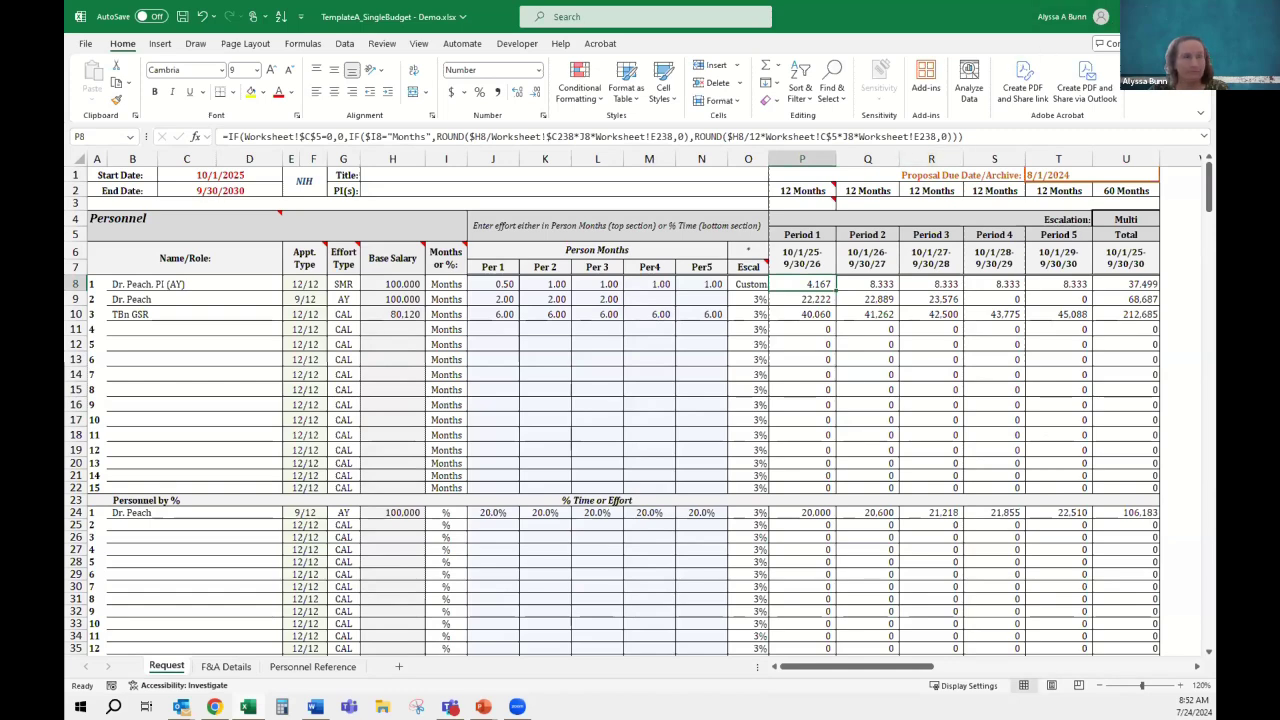
key(alt+Tab)
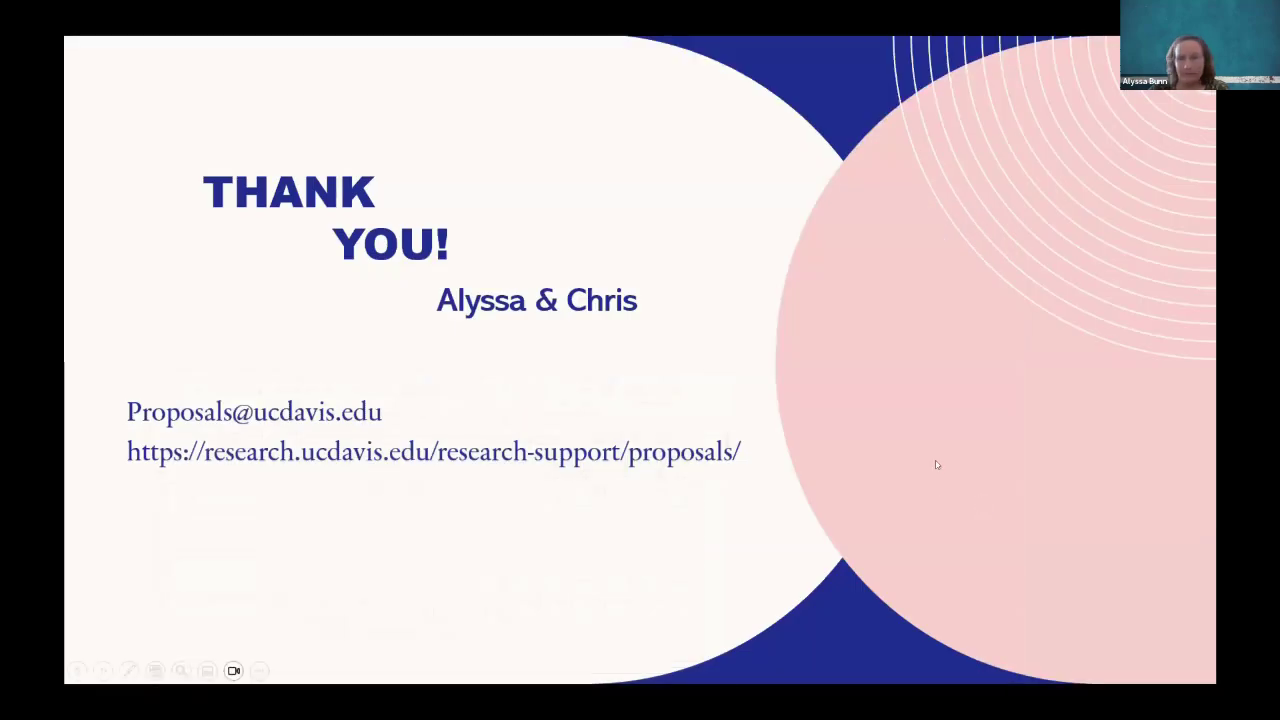